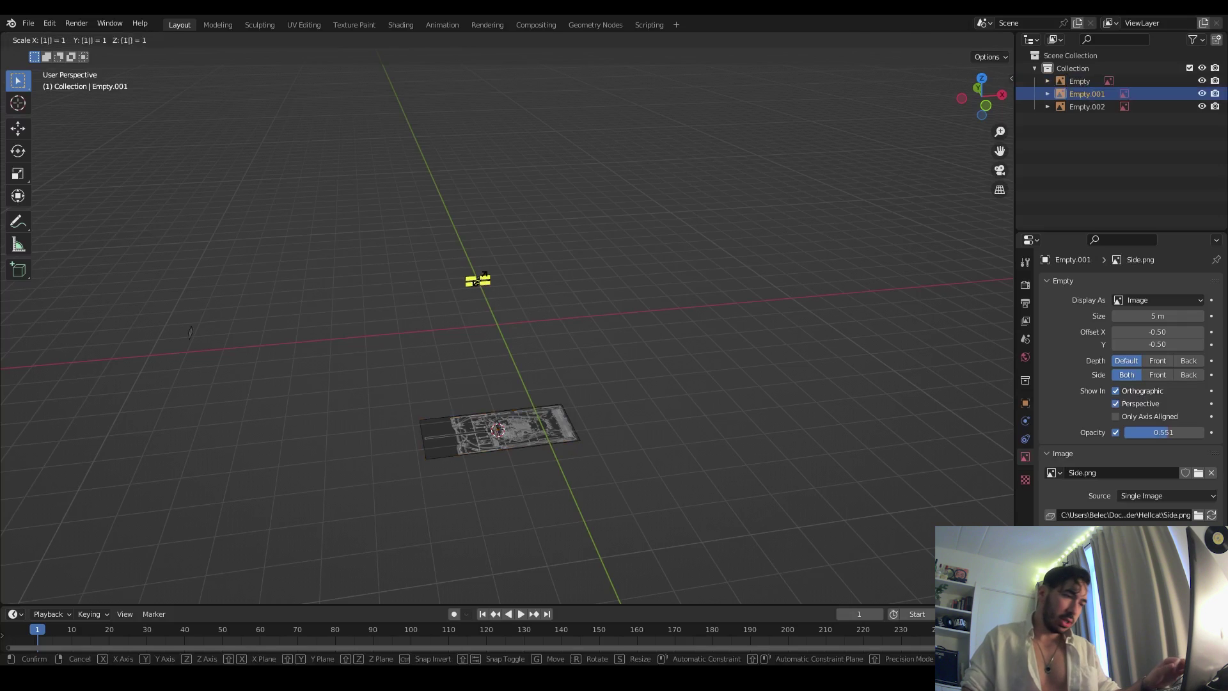
- Scale up the Side.png and FrontBack.png reference images to a workable size for the blueprint setup
{"action": "key", "text": "Return"}
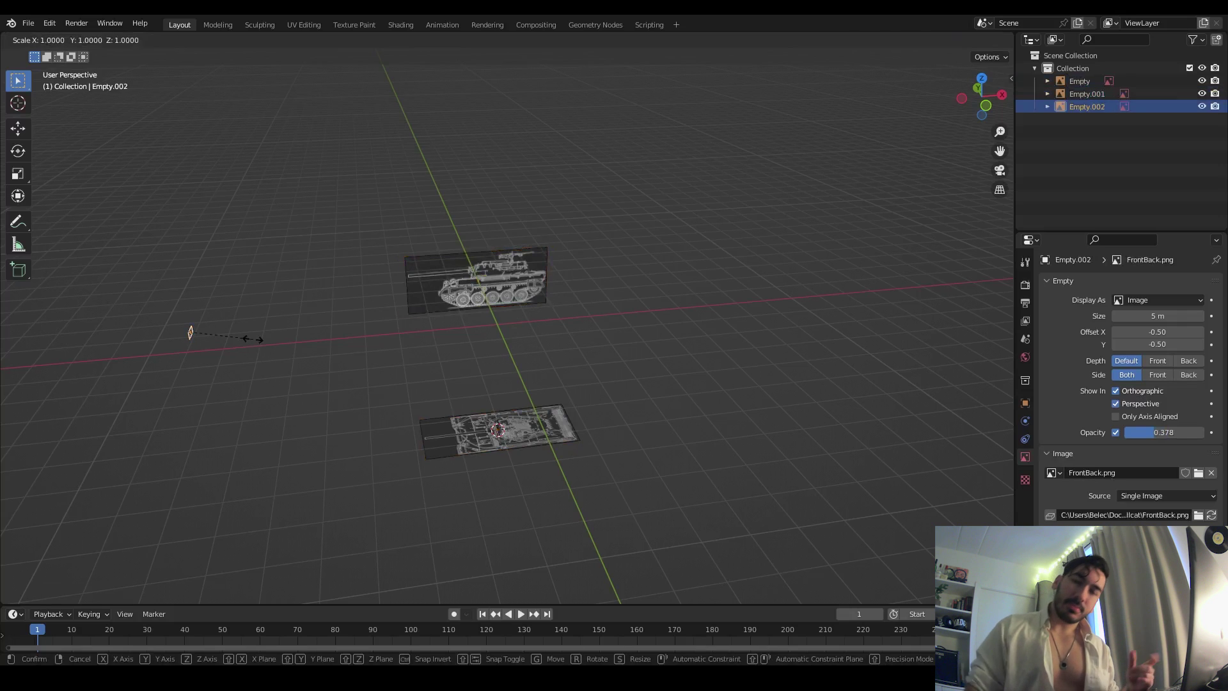
{"action": "left_click", "coordinate": [327, 322]}
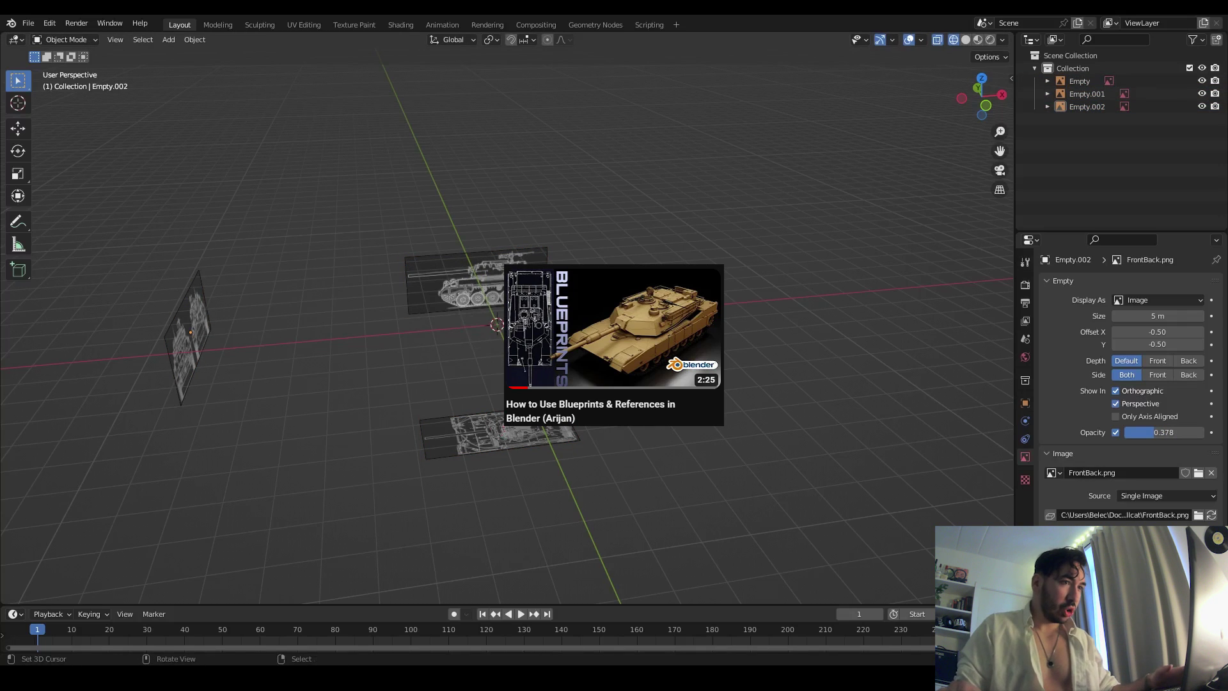
- Add a cube over the side-view blueprint and start editing its mesh
{"action": "middle_click_drag", "start_coordinate": [511, 355], "coordinate": [490, 358]}
{"action": "key", "text": "shift+a"}
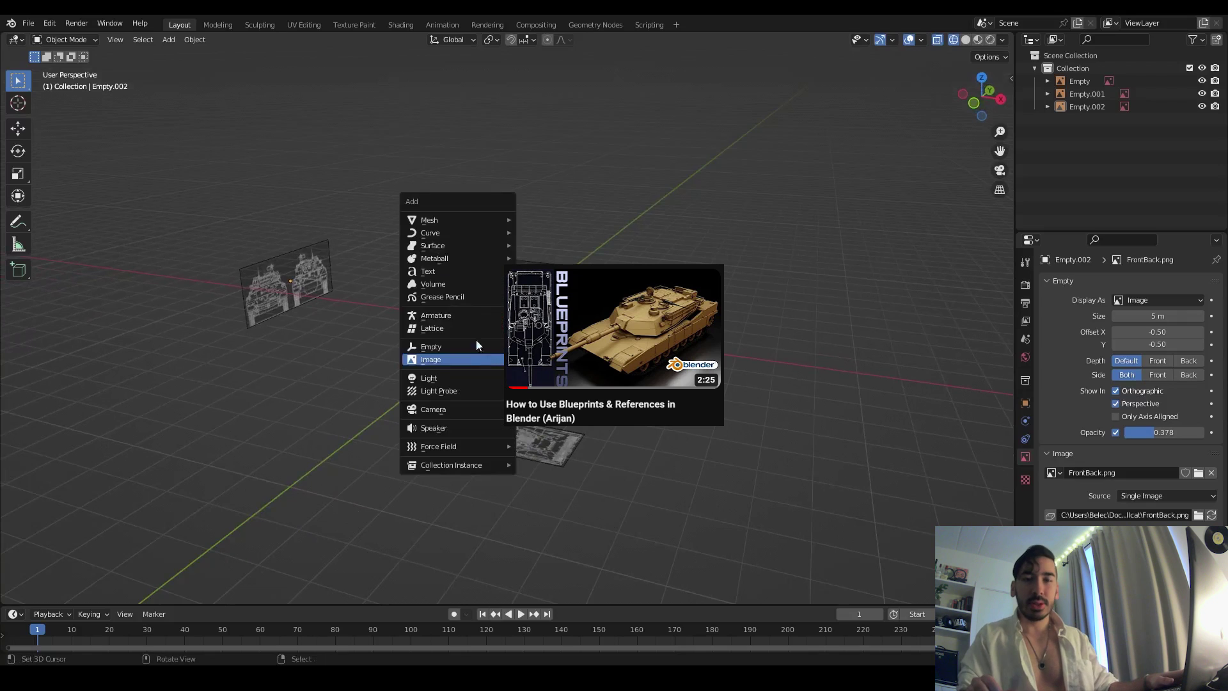
{"action": "mouse_move", "coordinate": [508, 228]}
{"action": "left_click", "coordinate": [544, 232]}
{"action": "key", "text": "KP_1"}
{"action": "key", "text": "s"}
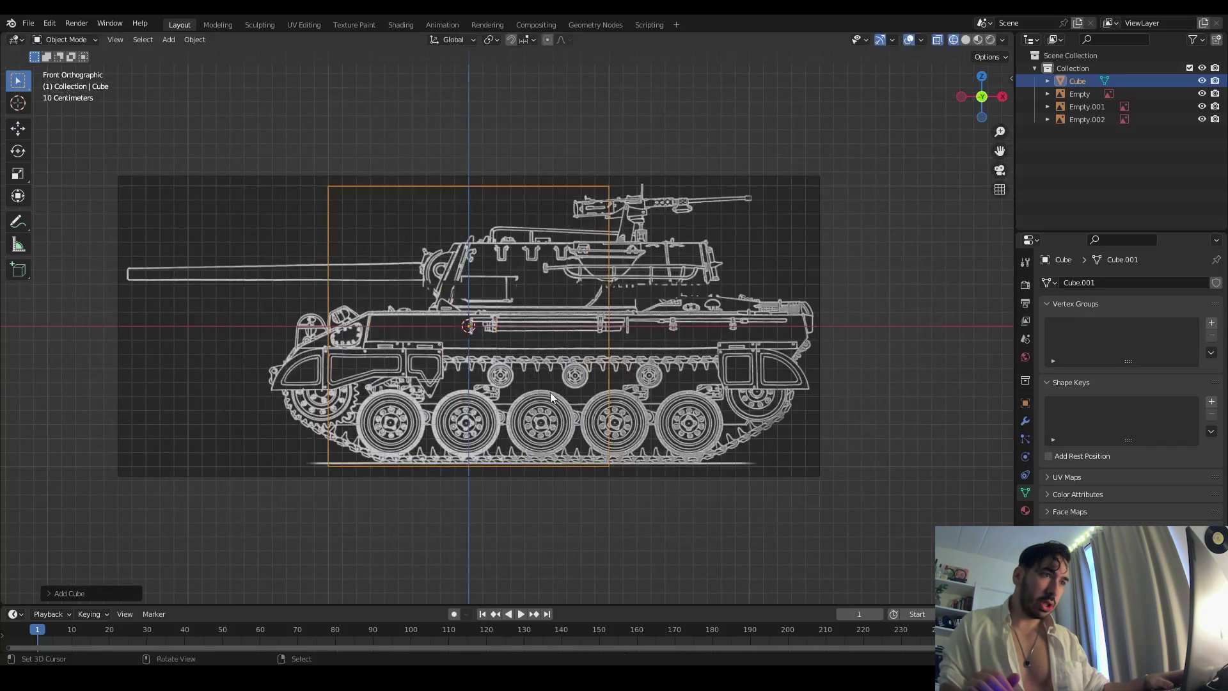
{"action": "left_click", "coordinate": [525, 376]}
{"action": "key", "text": "g"}
{"action": "key", "text": "s"}
{"action": "key", "text": "Tab"}
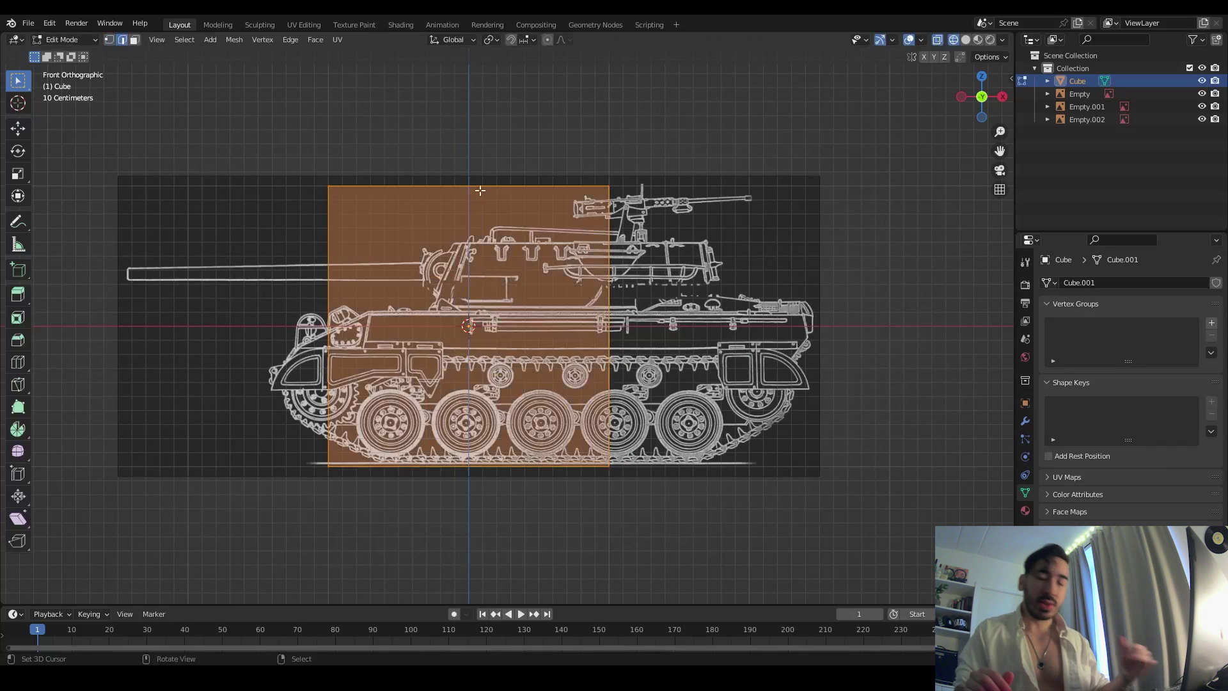
- Lower the cube's top face to the hull's deck line and move its rear face to the hull's rear in the side blueprint
{"action": "key", "text": "g"}
{"action": "key", "text": "z"}
{"action": "scroll", "coordinate": [479, 316], "scroll_direction": "up", "scroll_amount": 2}
{"action": "key", "text": "x"}
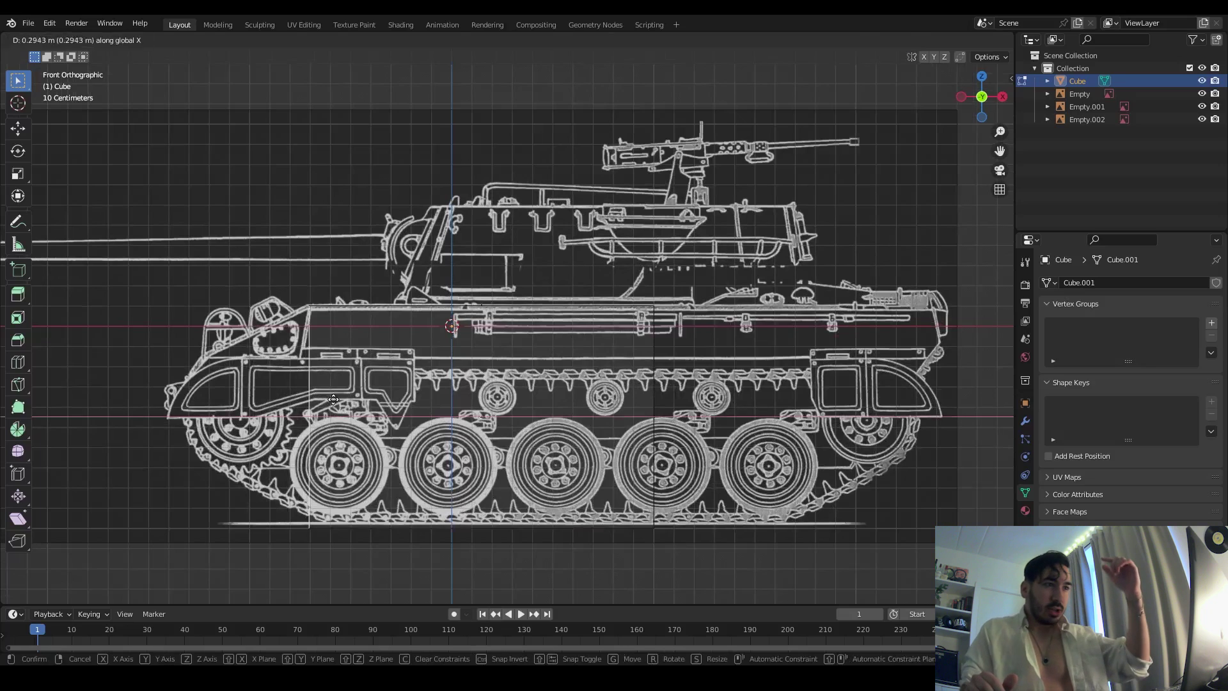
{"action": "middle_click_drag", "start_coordinate": [939, 441], "coordinate": [771, 420], "text": "shift"}
{"action": "left_click", "coordinate": [781, 425]}
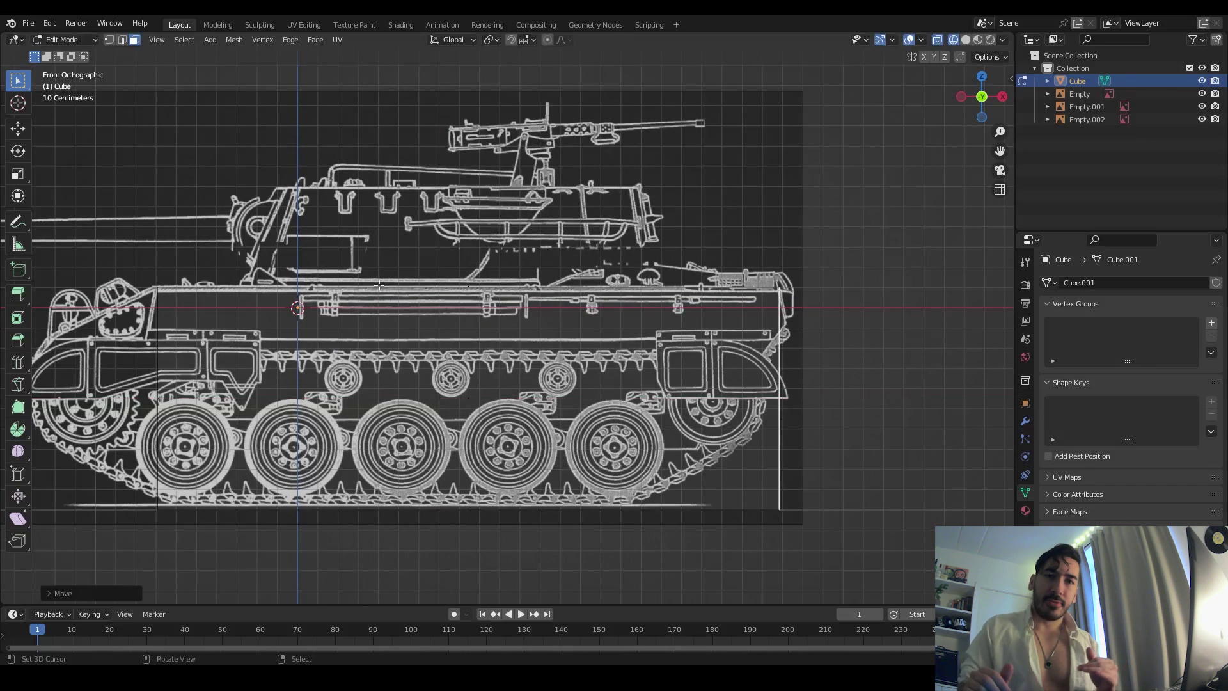
- Raise the cube's bottom face to about the road wheels' mid-height and extrude its front face towards the hull's nose
{"action": "key", "text": "alt+z"}
{"action": "key", "text": "alt+z"}
{"action": "left_click", "coordinate": [477, 307]}
{"action": "middle_click_drag", "start_coordinate": [288, 346], "coordinate": [508, 340], "text": "shift"}
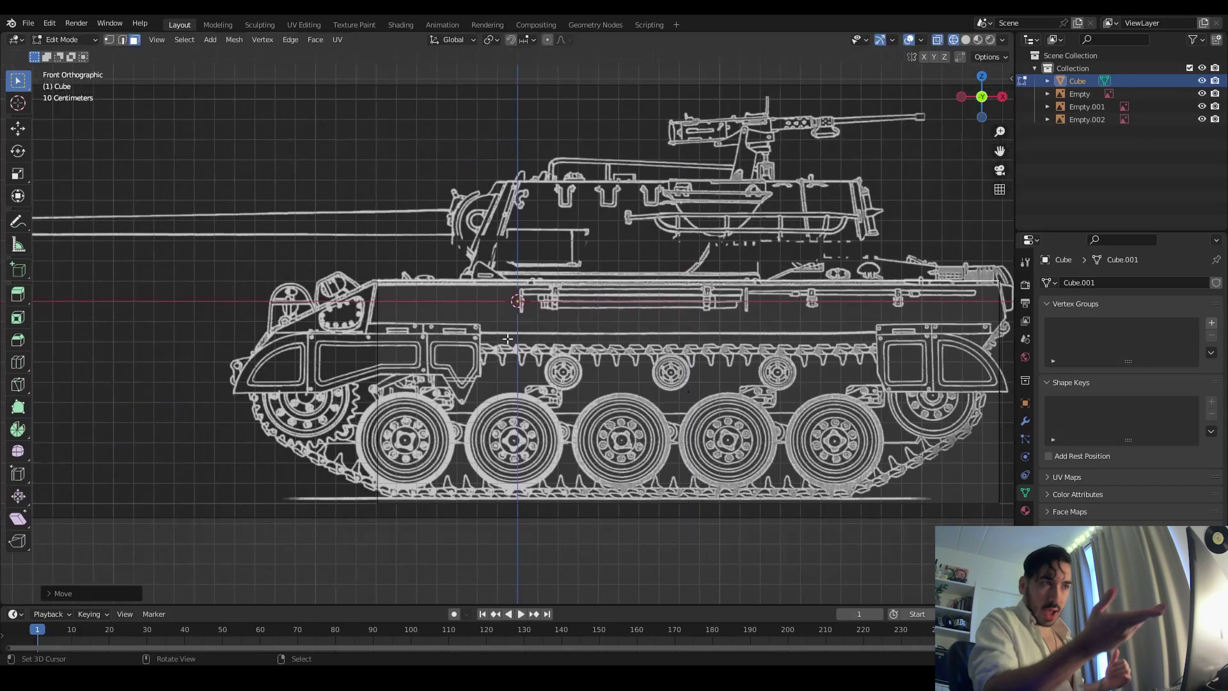
{"action": "key", "text": "alt+z"}
{"action": "key", "text": "alt+z"}
{"action": "middle_click_drag", "start_coordinate": [643, 506], "coordinate": [636, 473], "text": "shift"}
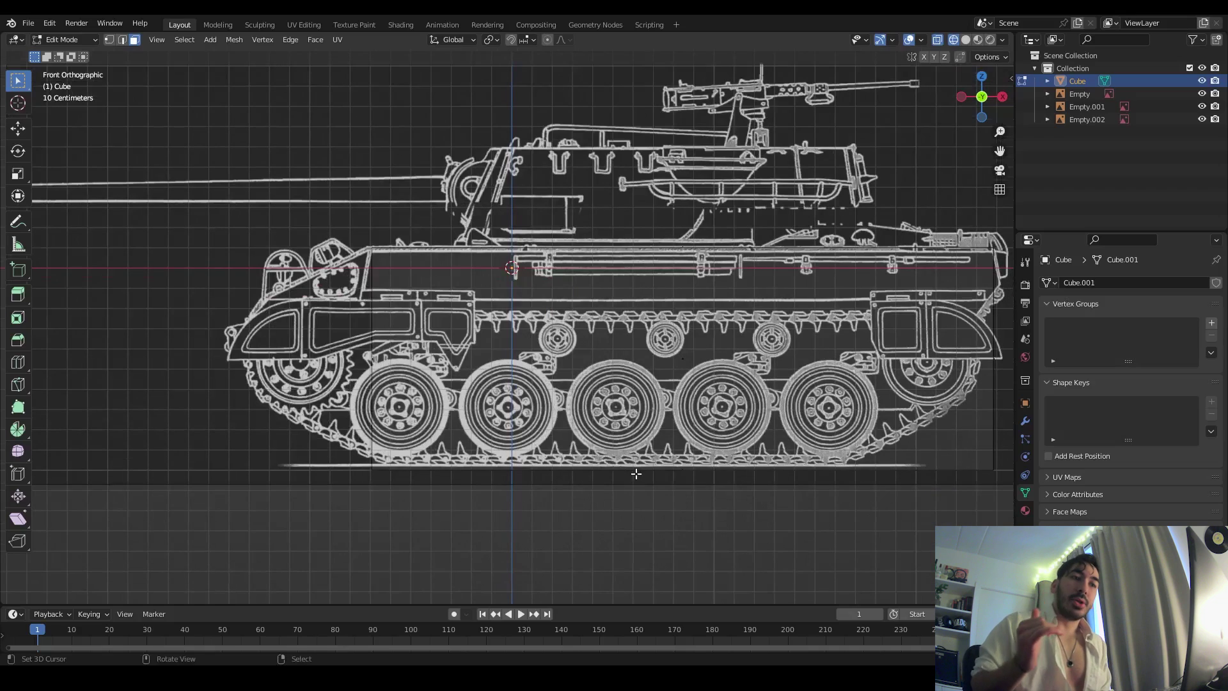
{"action": "key", "text": "z"}
{"action": "left_click", "coordinate": [665, 418]}
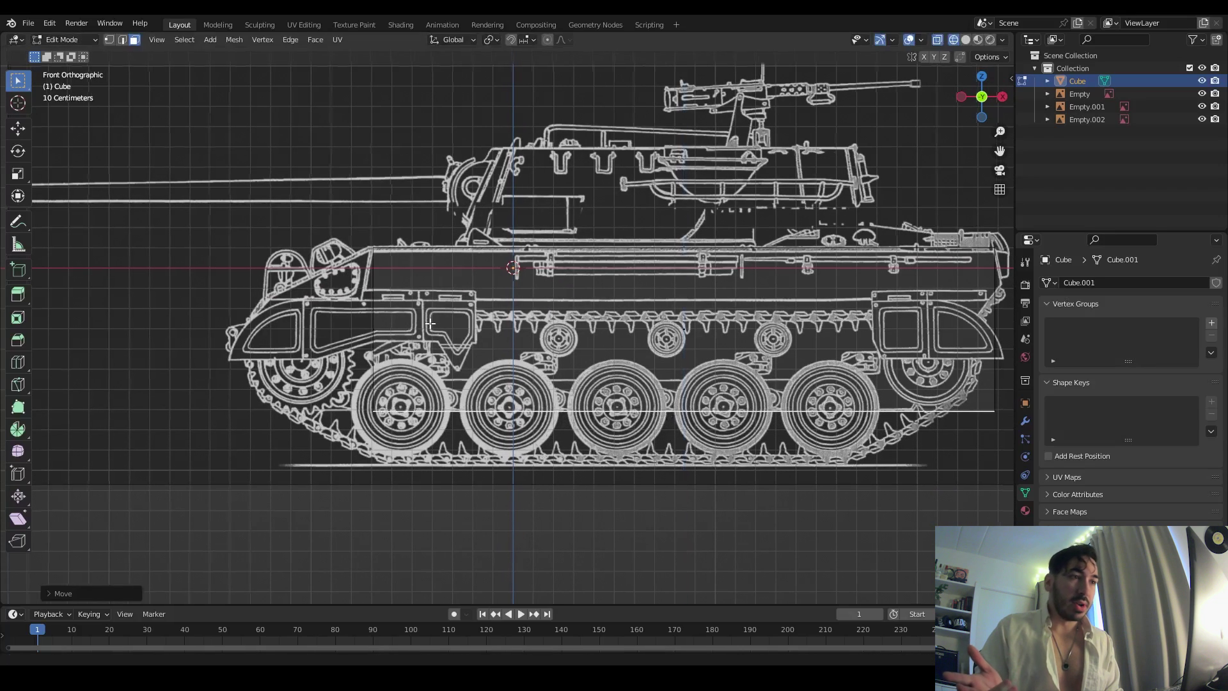
{"action": "middle_click_drag", "start_coordinate": [370, 325], "coordinate": [374, 324], "text": "shift"}
{"action": "key", "text": "e"}
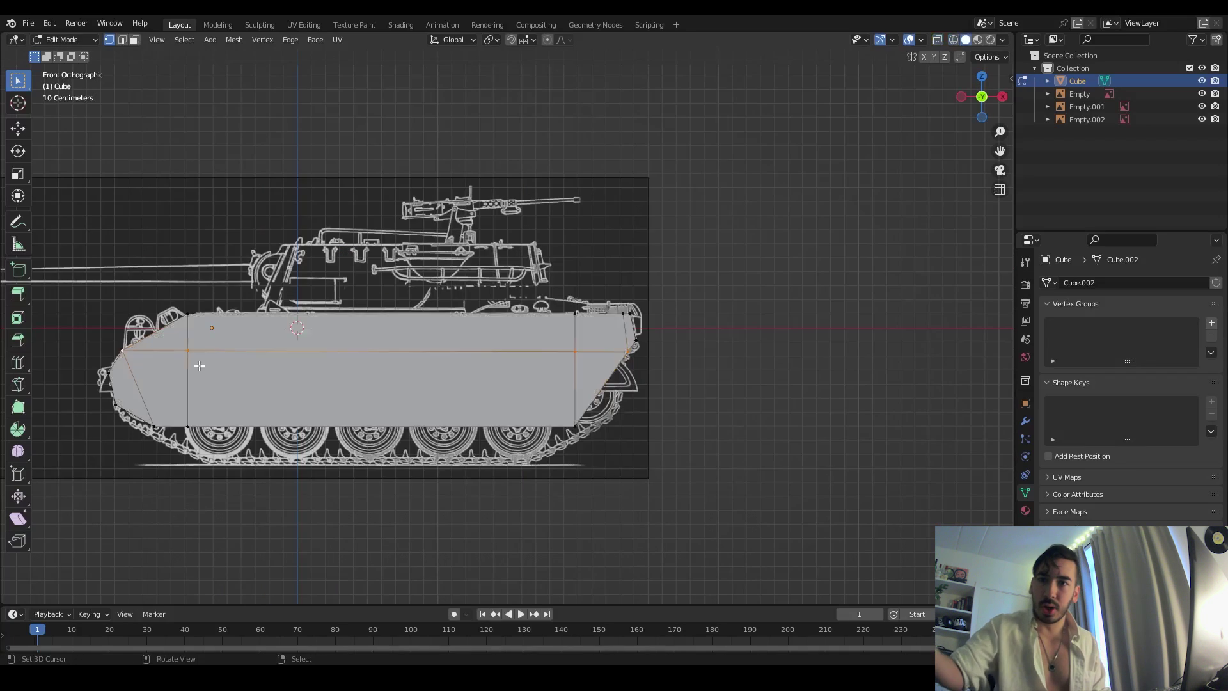
- Move the hull's side edge outward along Y to the fender line in the top-view blueprint
{"action": "middle_click_drag", "start_coordinate": [448, 416], "coordinate": [526, 406]}
{"action": "key", "text": "KP_7"}
{"action": "key", "text": "g"}
{"action": "key", "text": "y"}
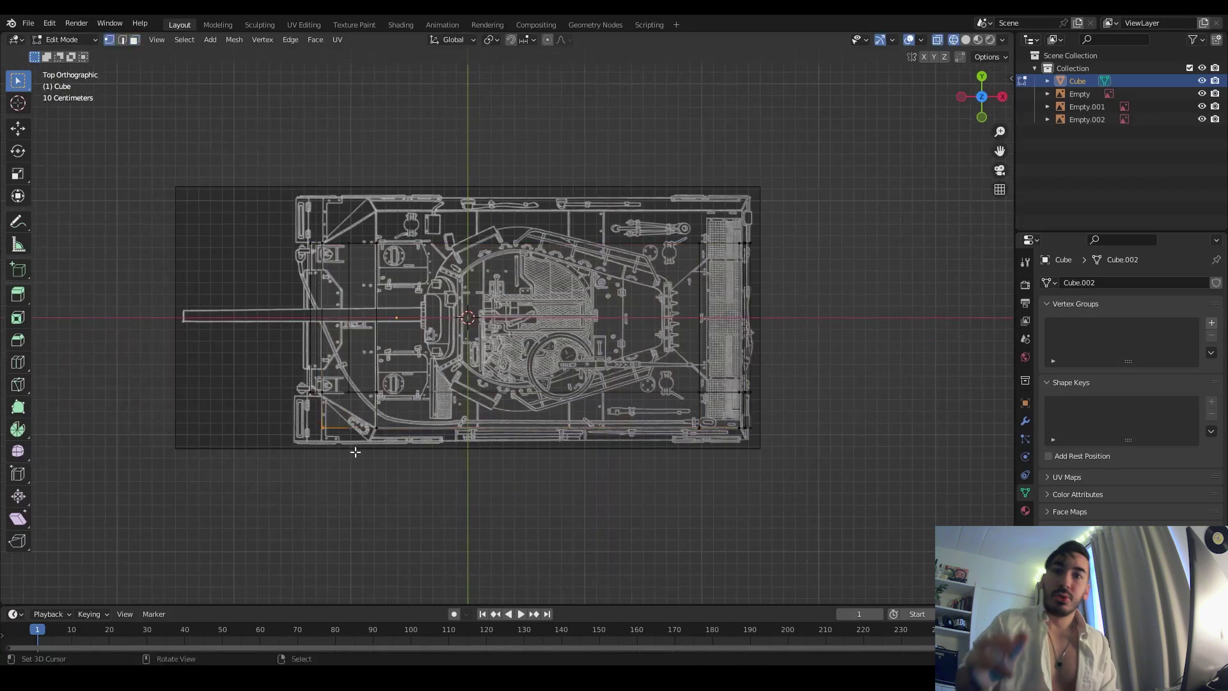
{"action": "middle_click_drag", "start_coordinate": [443, 445], "coordinate": [550, 373]}
{"action": "key", "text": "x"}
{"action": "left_click", "coordinate": [635, 440]}
- Cut the hull lengthwise through its centre with a loop cut and delete the half without the fender overhang
{"action": "key", "text": "ctrl+r"}
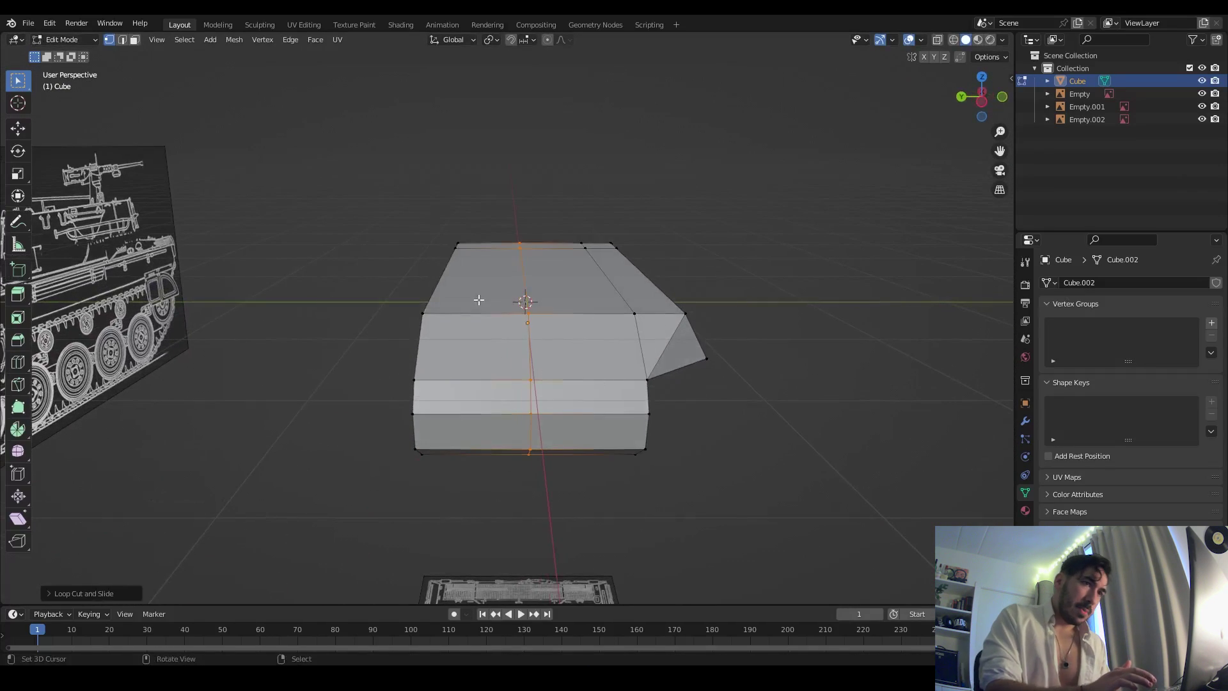
{"action": "key", "text": "shift+z"}
{"action": "middle_click_drag", "start_coordinate": [479, 299], "coordinate": [469, 277]}
{"action": "left_click_drag", "start_coordinate": [348, 151], "coordinate": [510, 581]}
{"action": "key", "text": "a"}
{"action": "left_click_drag", "start_coordinate": [383, 197], "coordinate": [491, 522]}
{"action": "key", "text": "x"}
{"action": "left_click", "coordinate": [472, 391]}
{"action": "key", "text": "shift+z"}
{"action": "key", "text": "Tab"}
- Save the file and add a Mirror modifier that mirrors the half hull on the Y axis instead of X
{"action": "key", "text": "ctrl+s"}
{"action": "left_click", "coordinate": [1024, 422]}
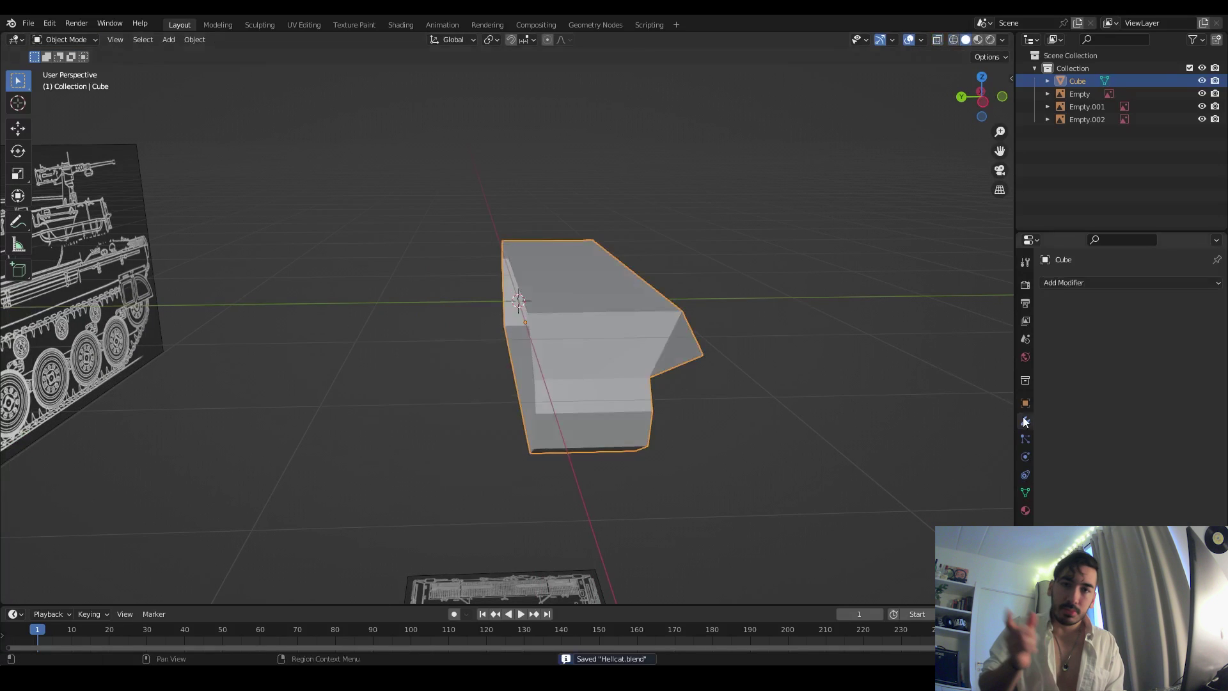
{"action": "left_click", "coordinate": [1065, 285]}
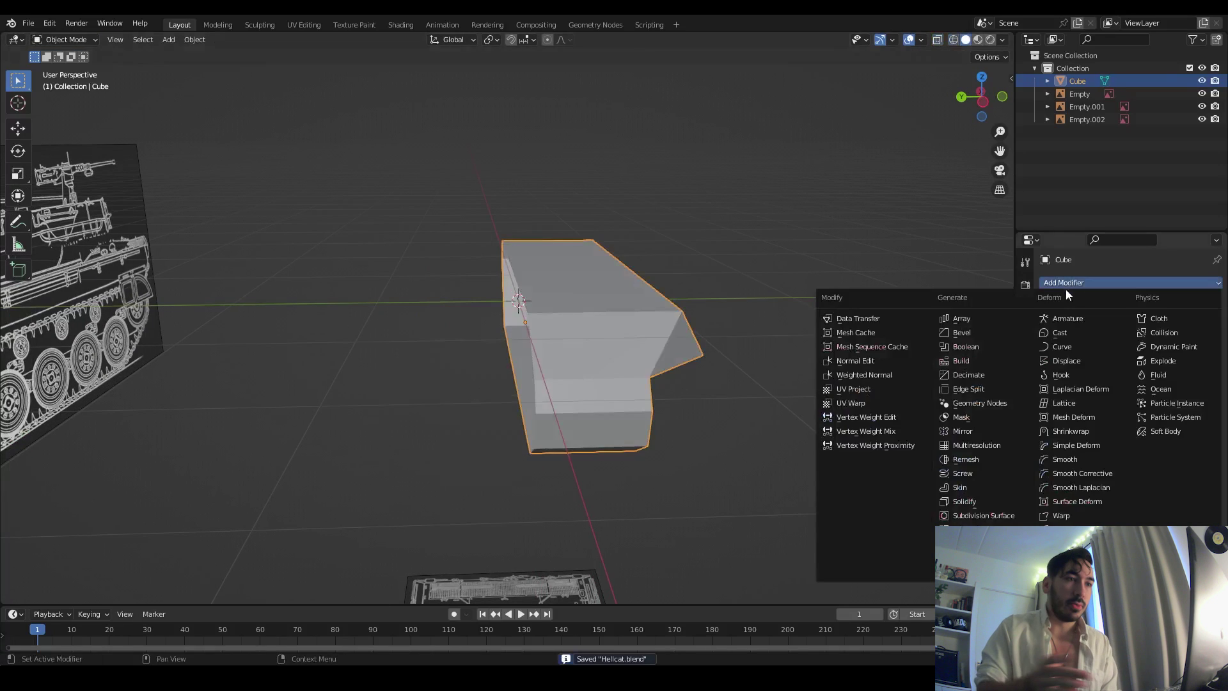
{"action": "left_click", "coordinate": [971, 429]}
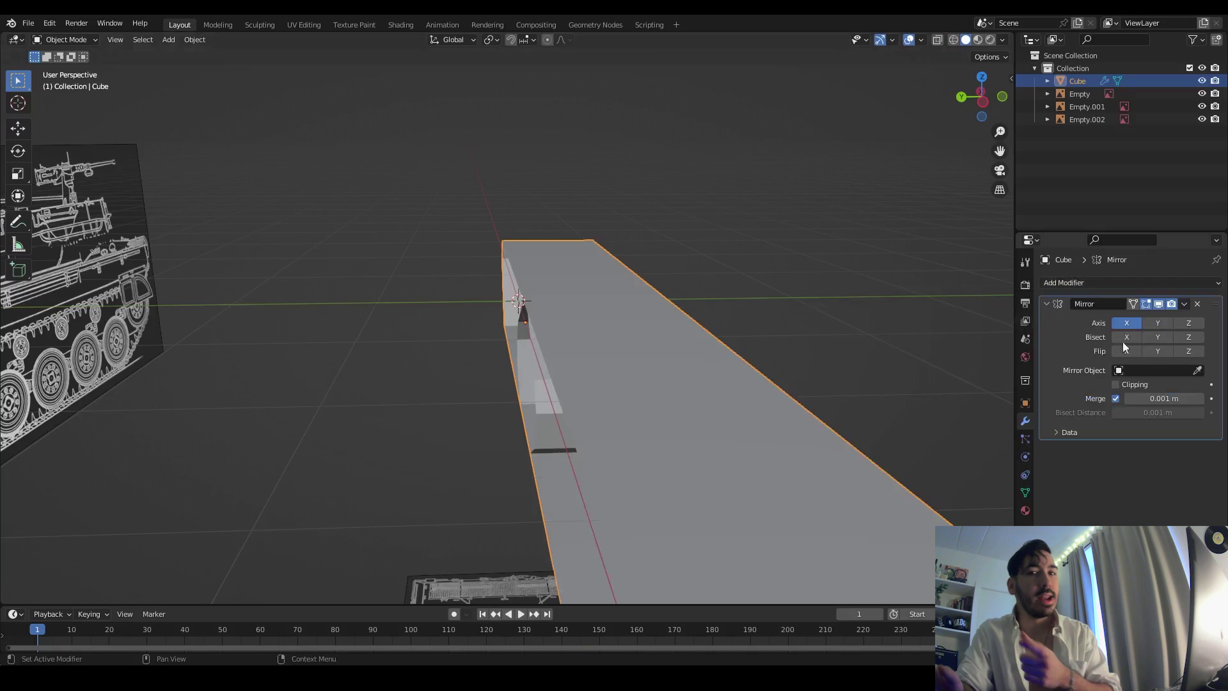
{"action": "left_click", "coordinate": [1157, 322]}
{"action": "middle_click_drag", "start_coordinate": [832, 324], "coordinate": [634, 309]}
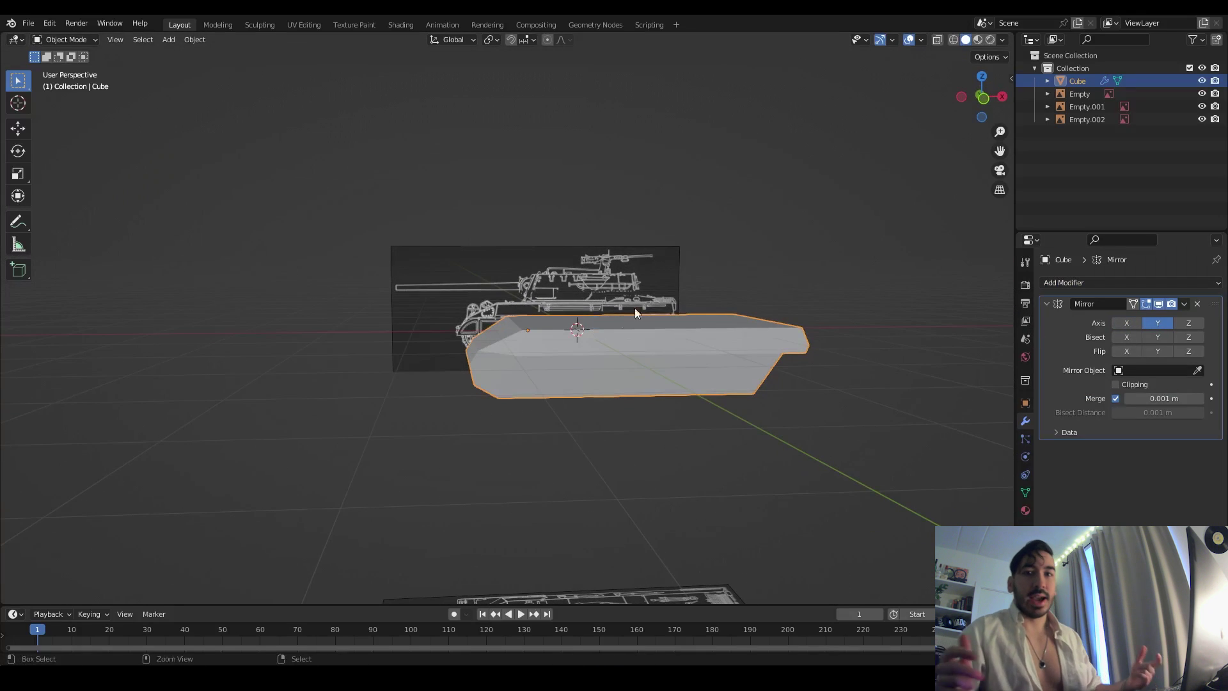
- Enable Cavity in the viewport shading with its type set to Both
{"action": "left_click", "coordinate": [1003, 40]}
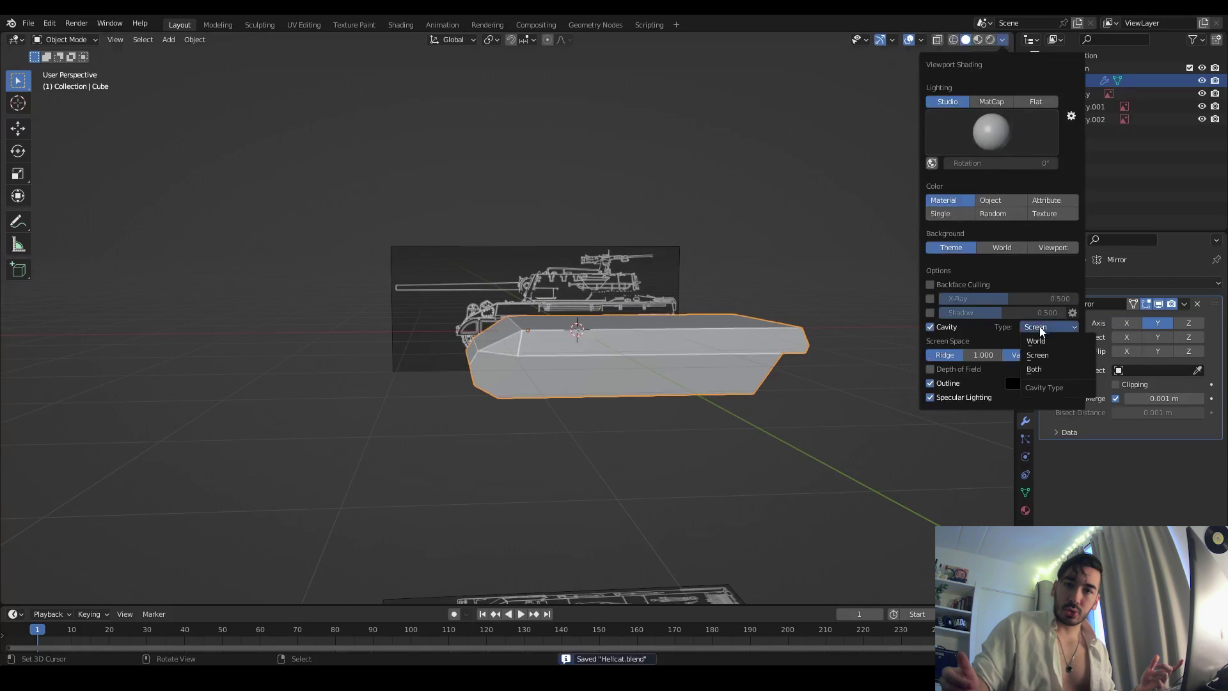
{"action": "left_click", "coordinate": [1034, 369]}
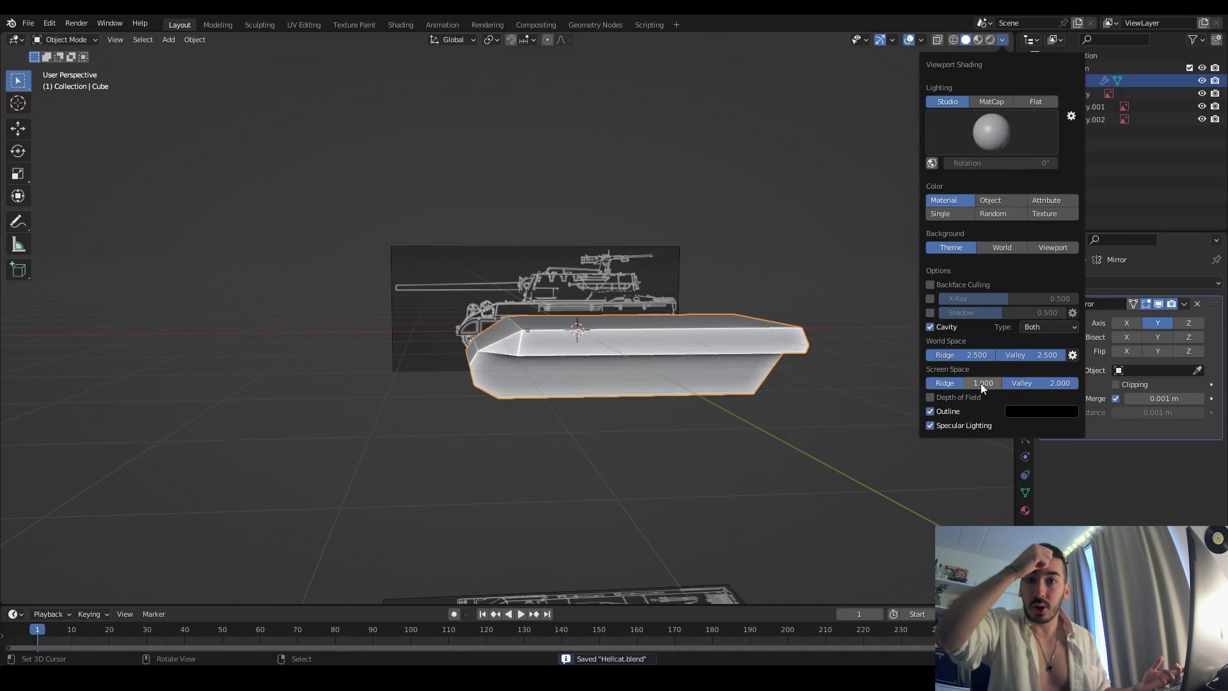
{"action": "mouse_move", "coordinate": [755, 339]}
{"action": "middle_mouse_down"}
{"action": "mouse_move", "coordinate": [532, 296]}
{"action": "mouse_move", "coordinate": [445, 305]}
{"action": "middle_mouse_up"}
{"action": "scroll", "coordinate": [445, 305], "scroll_direction": "up", "scroll_amount": 2}
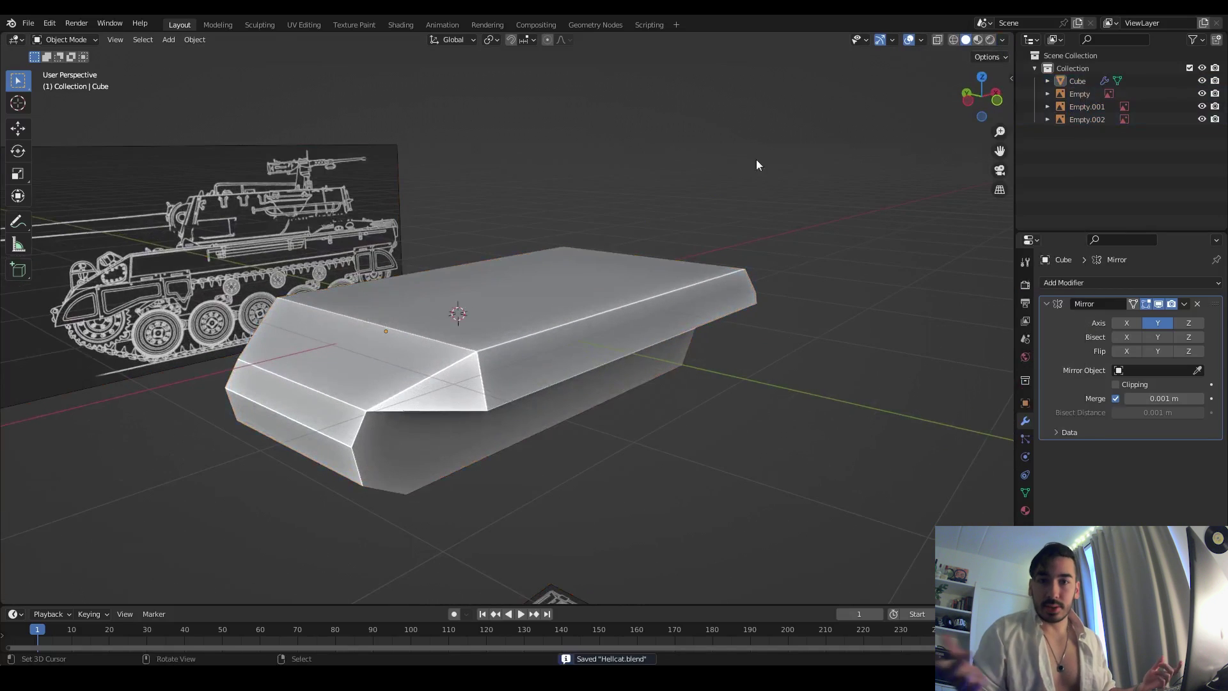
{"action": "middle_click_drag", "start_coordinate": [756, 165], "coordinate": [531, 323]}
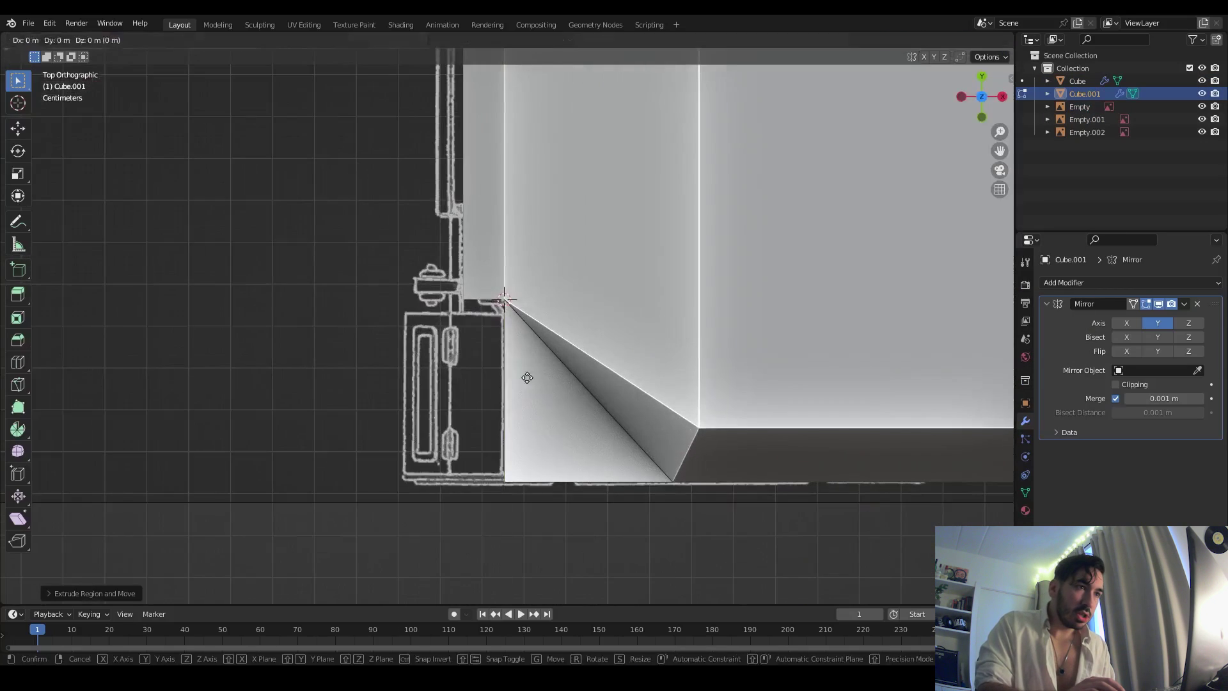
- Extrude the front fender plate from the hull's front corner, following the top and side blueprints
{"action": "middle_click_drag", "start_coordinate": [504, 397], "coordinate": [505, 359]}
{"action": "key", "text": "alt+z"}
{"action": "key", "text": "alt+z"}
{"action": "key", "text": "g"}
{"action": "key", "text": "Escape"}
{"action": "middle_click_drag", "start_coordinate": [416, 390], "coordinate": [452, 368]}
{"action": "left_click", "coordinate": [469, 367]}
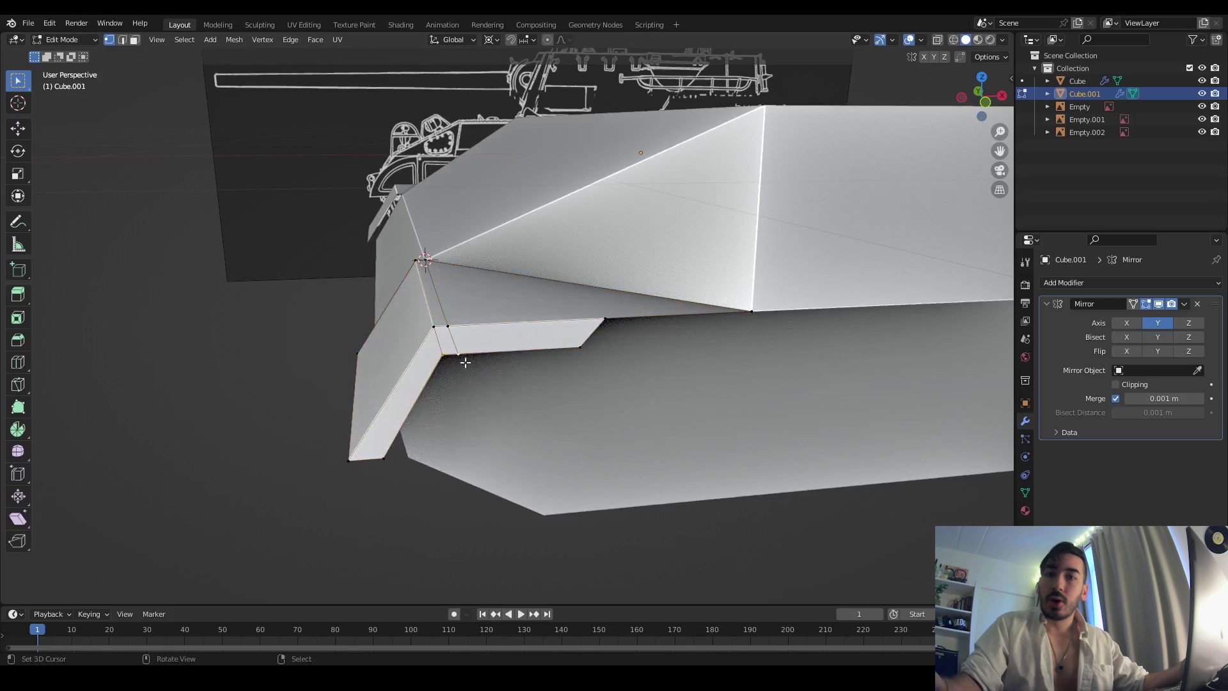
{"action": "key", "text": "KP_1"}
{"action": "scroll", "coordinate": [462, 330], "scroll_direction": "up", "scroll_amount": 4}
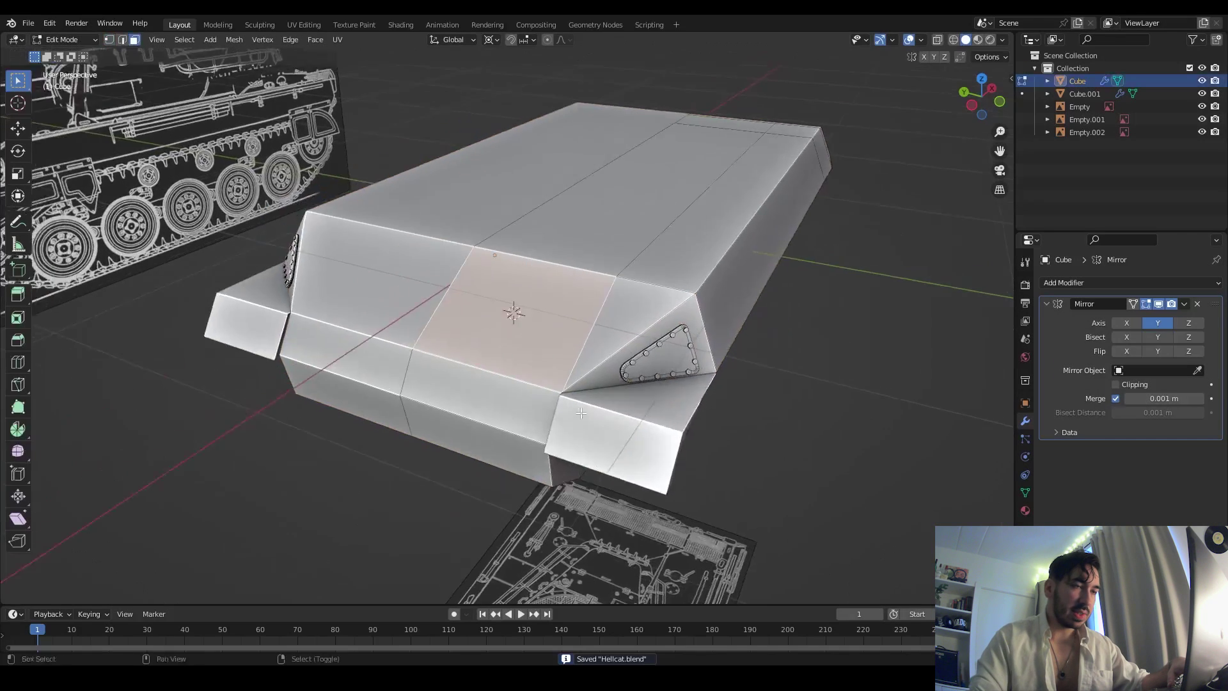
- Add a plane at the hull's sloped front plate and scale it to 0.1
{"action": "key", "text": "shift+a"}
{"action": "left_click", "coordinate": [617, 357]}
{"action": "type", "text": "s0.1"}
{"action": "key", "text": "Return"}
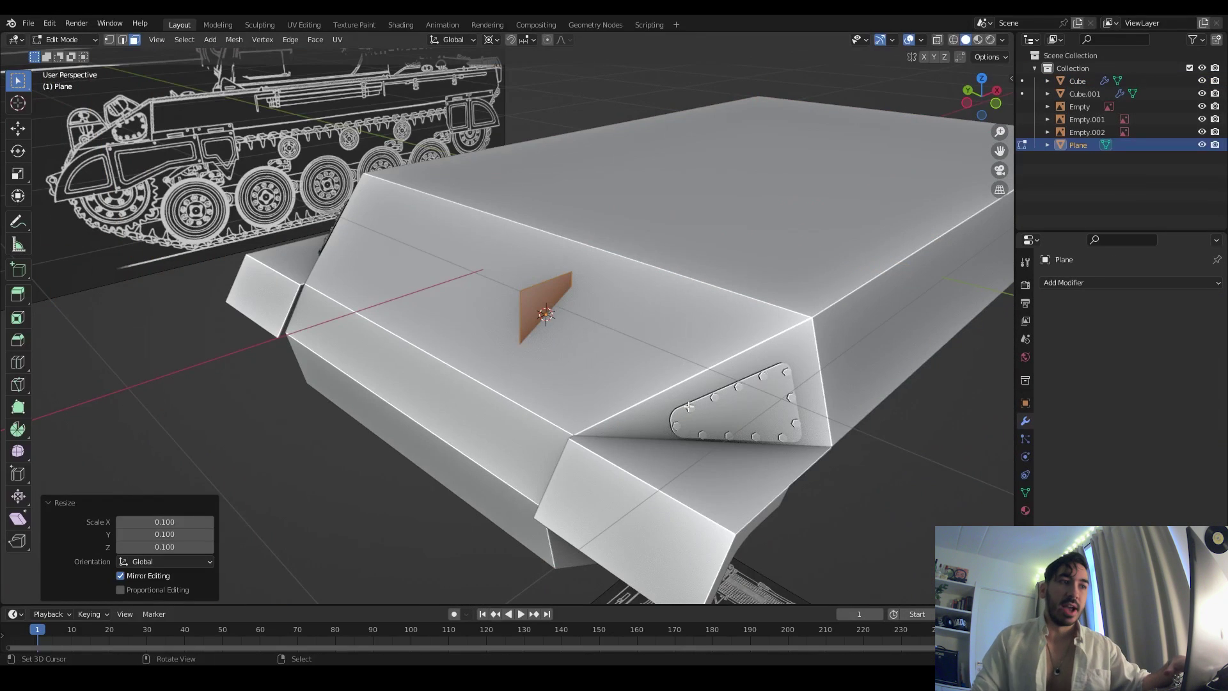
- Narrow the plane and extrude it upward along Z and over into a hooked strip for the headlight guard
{"action": "middle_click_drag", "start_coordinate": [688, 406], "coordinate": [575, 358]}
{"action": "key", "text": "s"}
{"action": "key", "text": "e"}
{"action": "key", "text": "z"}
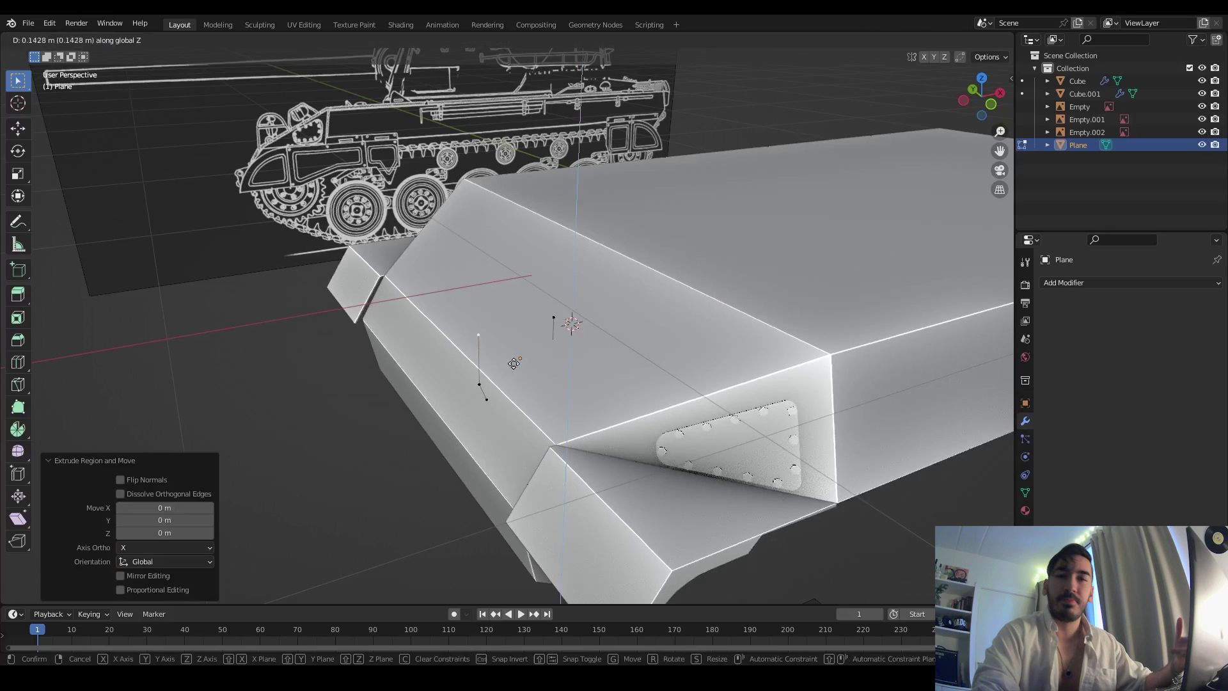
{"action": "middle_click_drag", "start_coordinate": [543, 320], "coordinate": [556, 371]}
{"action": "key", "text": "e"}
{"action": "left_click", "coordinate": [556, 371]}
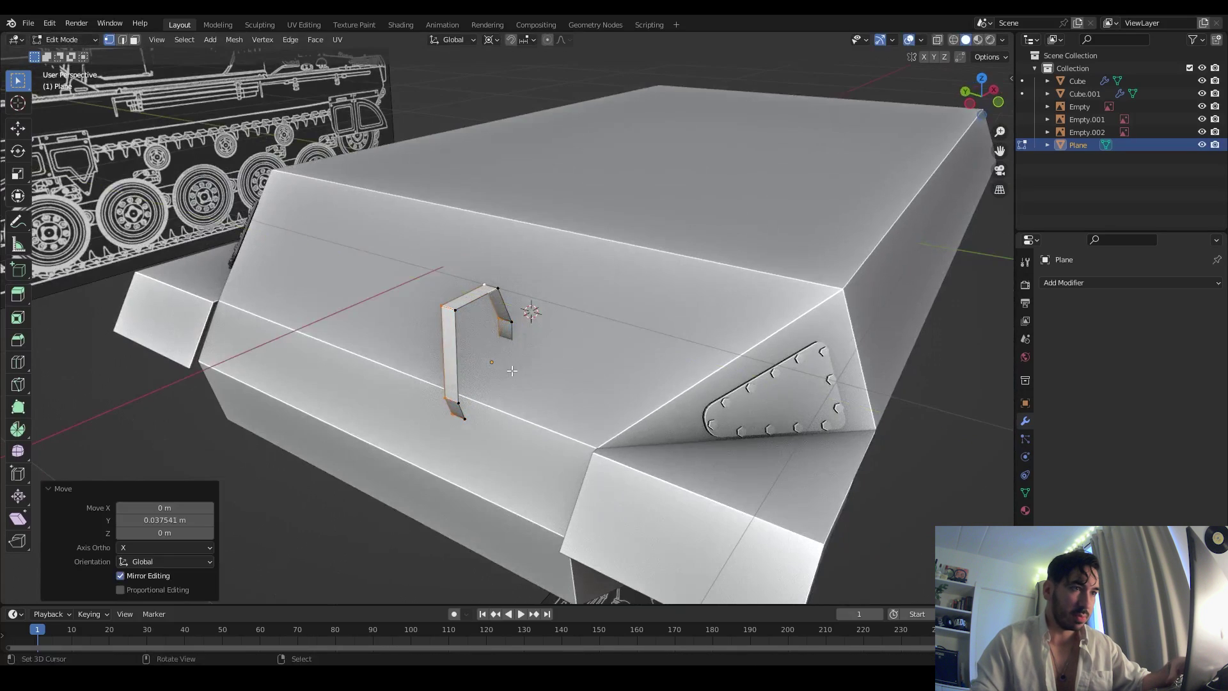
- Bevel the guard strip's corners into a smooth arch and bevel its long edges into a round tube
{"action": "key", "text": "2"}
{"action": "left_click", "coordinate": [587, 400]}
{"action": "key", "text": "KP_Decimal"}
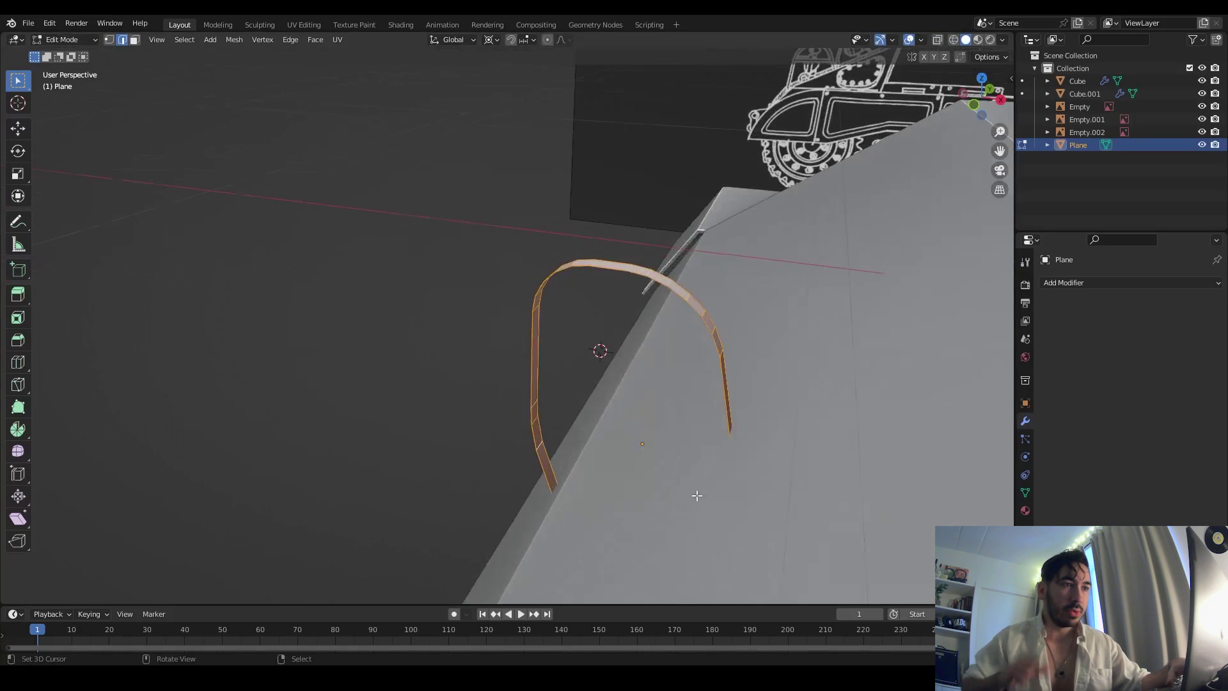
{"action": "key", "text": "alt+z"}
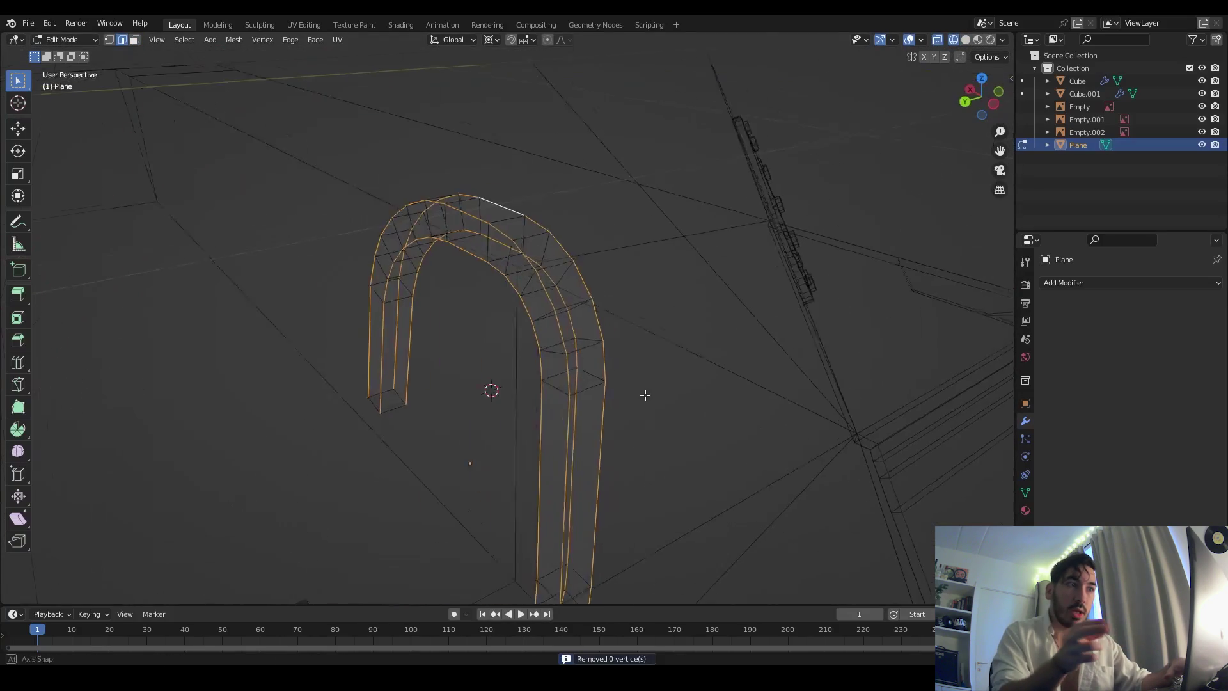
{"action": "key", "text": "ctrl+b"}
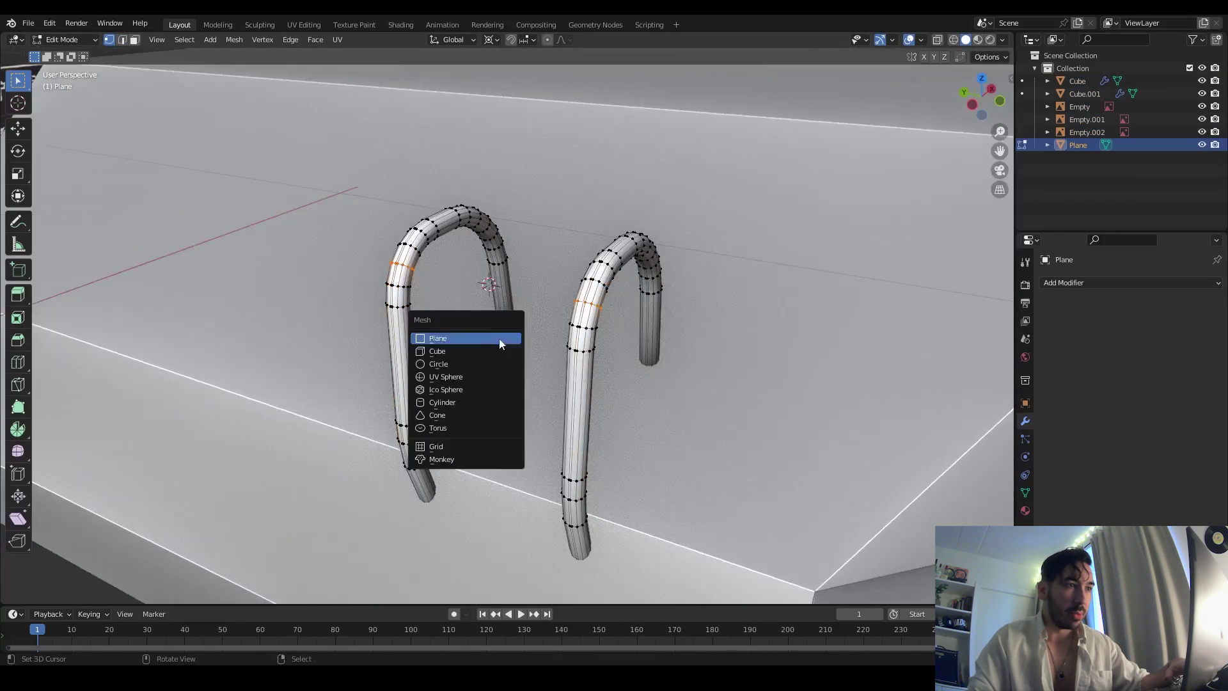
- Add a cylinder between the guard bars and shape it into a headlight, flattened along X with a bevelled rim and a smaller lens face
{"action": "left_click", "coordinate": [452, 423]}
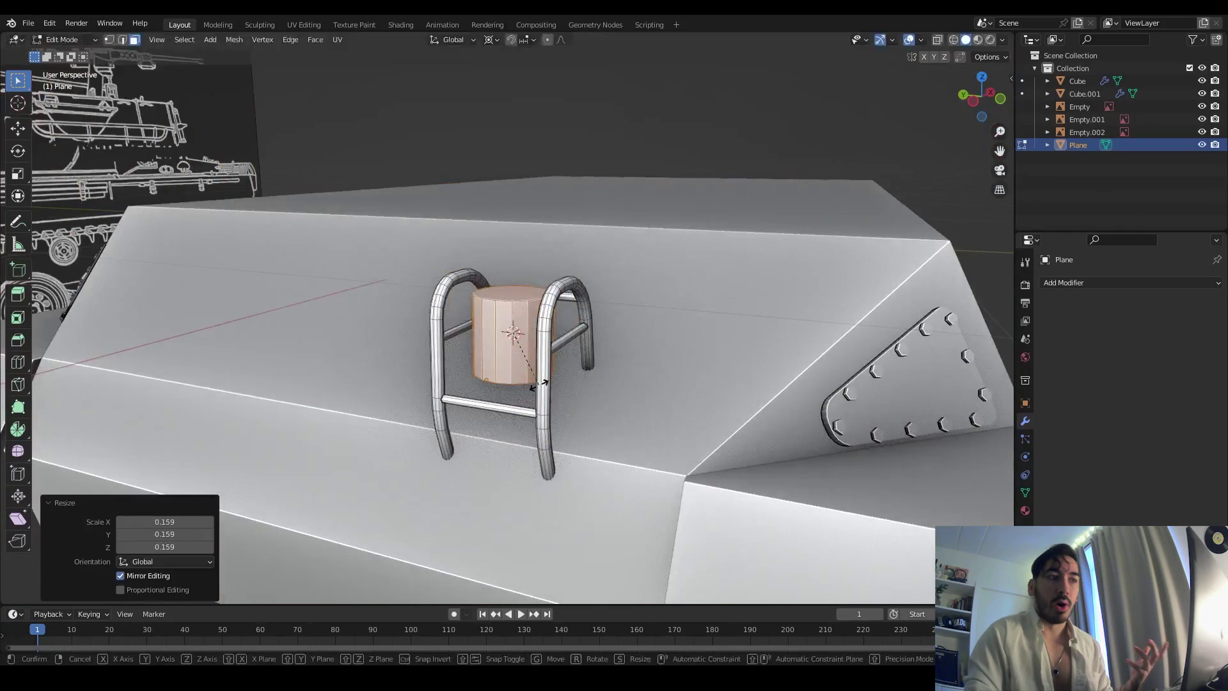
{"action": "key", "text": "s"}
{"action": "key", "text": "x"}
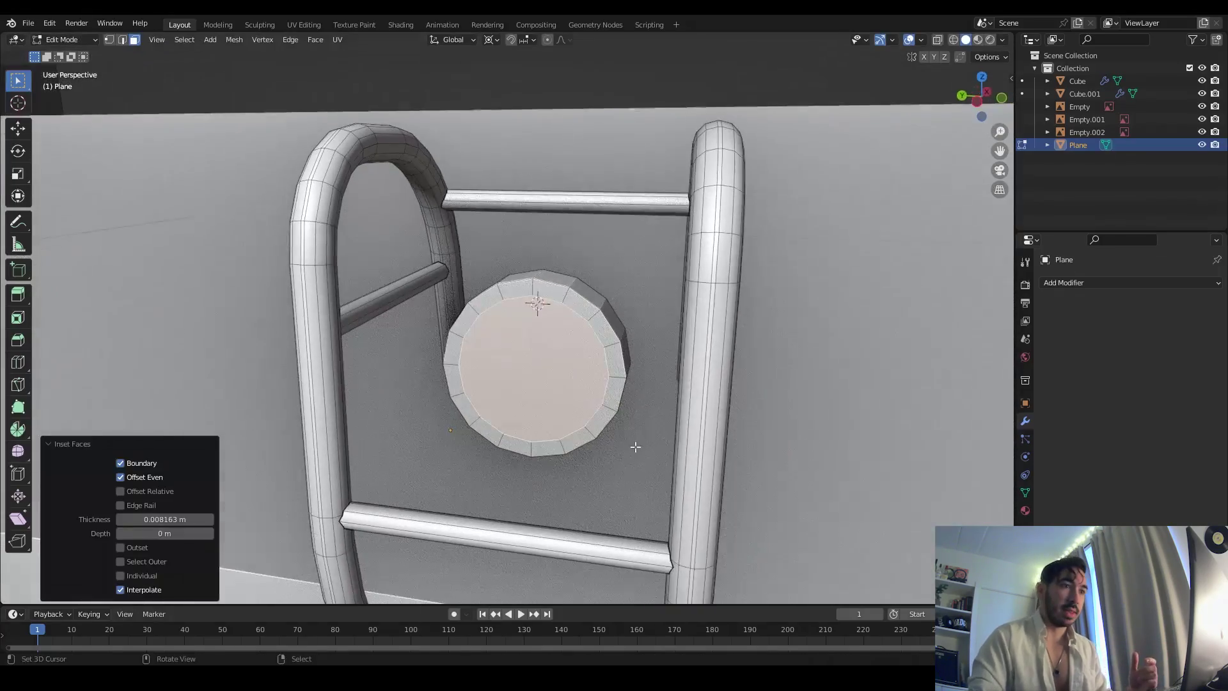
{"action": "key", "text": "ctrl+b"}
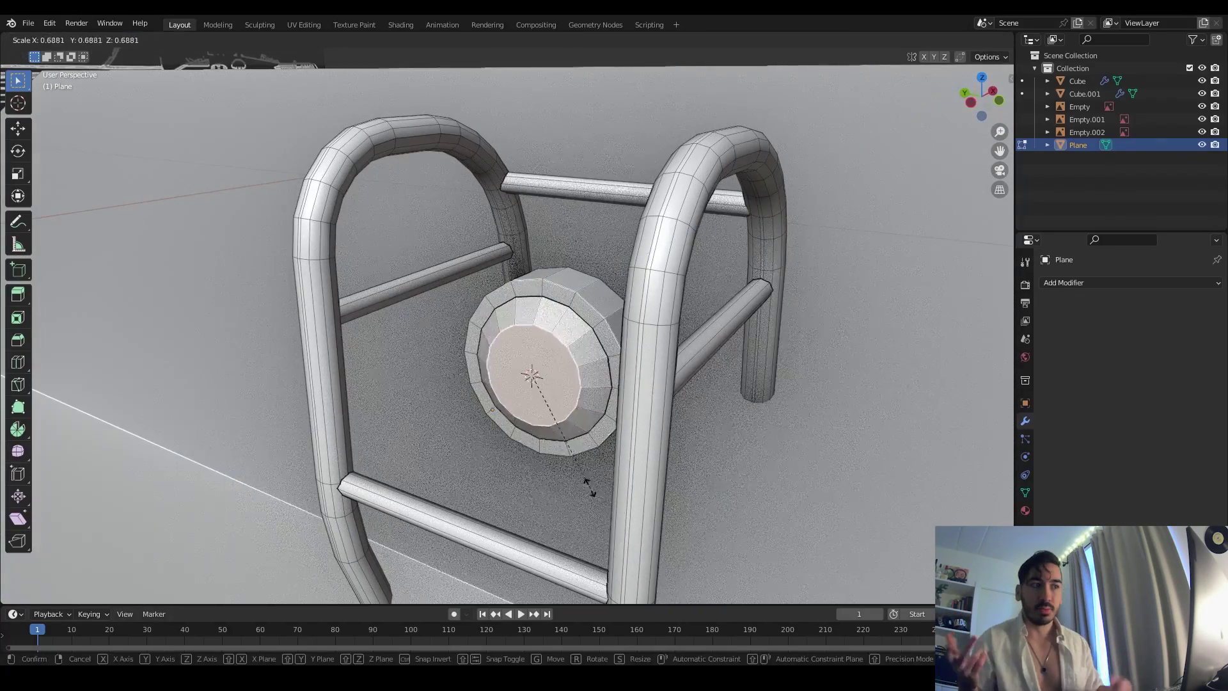
{"action": "left_click", "coordinate": [629, 379]}
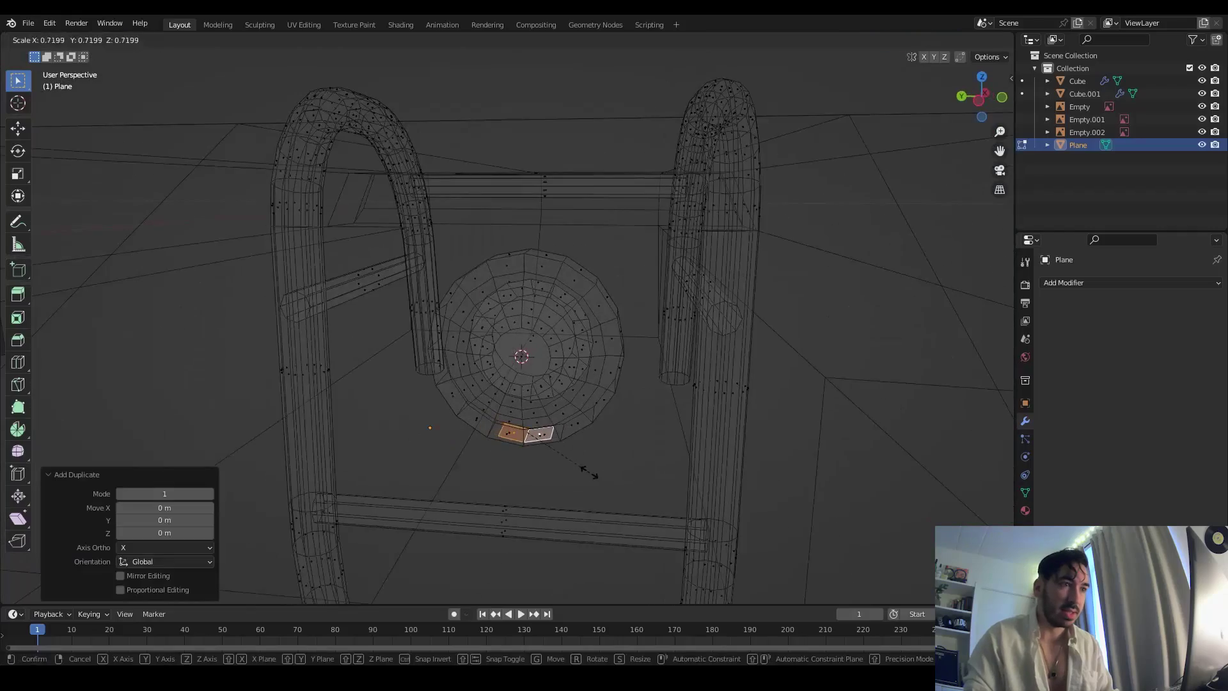
- Form a mounting stem beneath the headlight from its duplicated, scaled-down bottom faces and isolate the linked headlight geometry
{"action": "right_click", "coordinate": [555, 379]}
{"action": "left_click", "coordinate": [639, 391]}
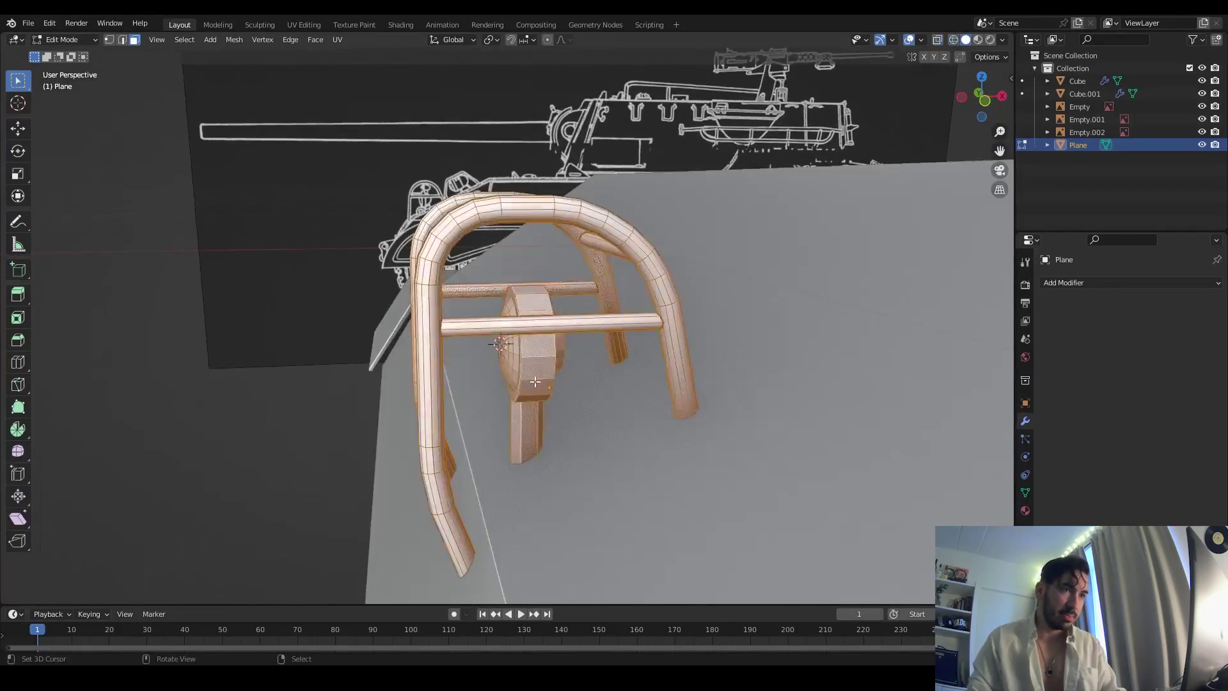
{"action": "key", "text": "alt+a"}
{"action": "key", "text": "l"}
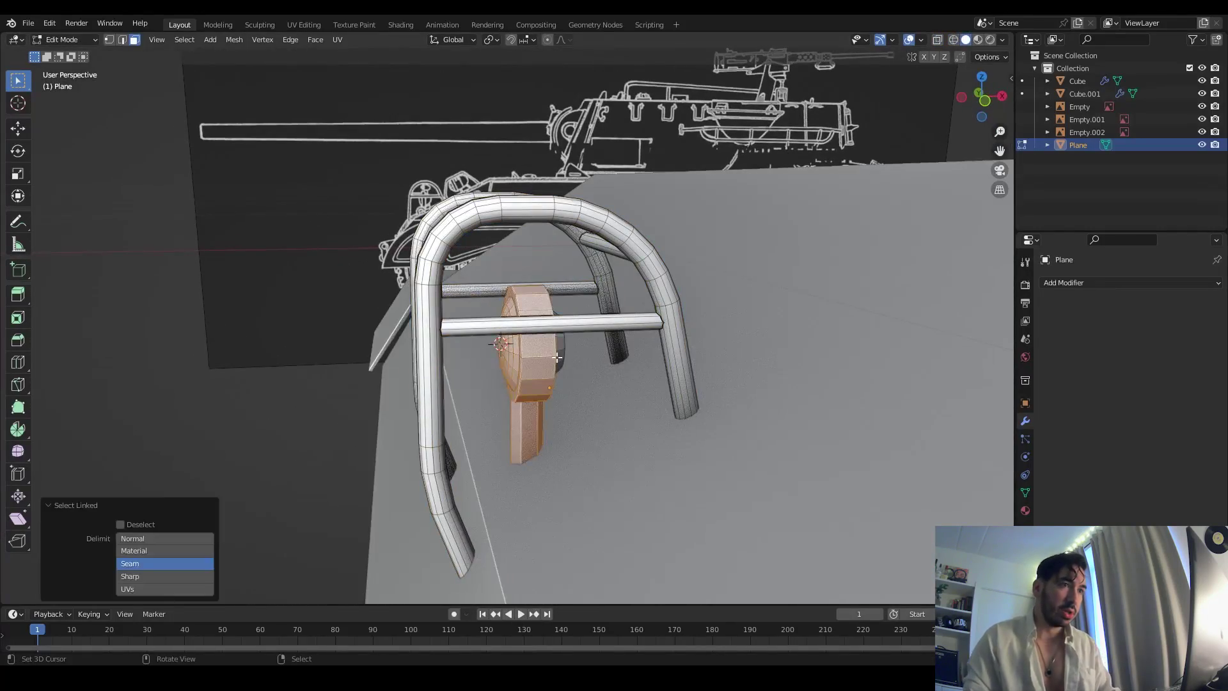
- Move the headlight's lens end about -0.008 m along X and extrude the edge band outward along its normals into a raised rim
{"action": "left_click", "coordinate": [533, 347], "text": "alt"}
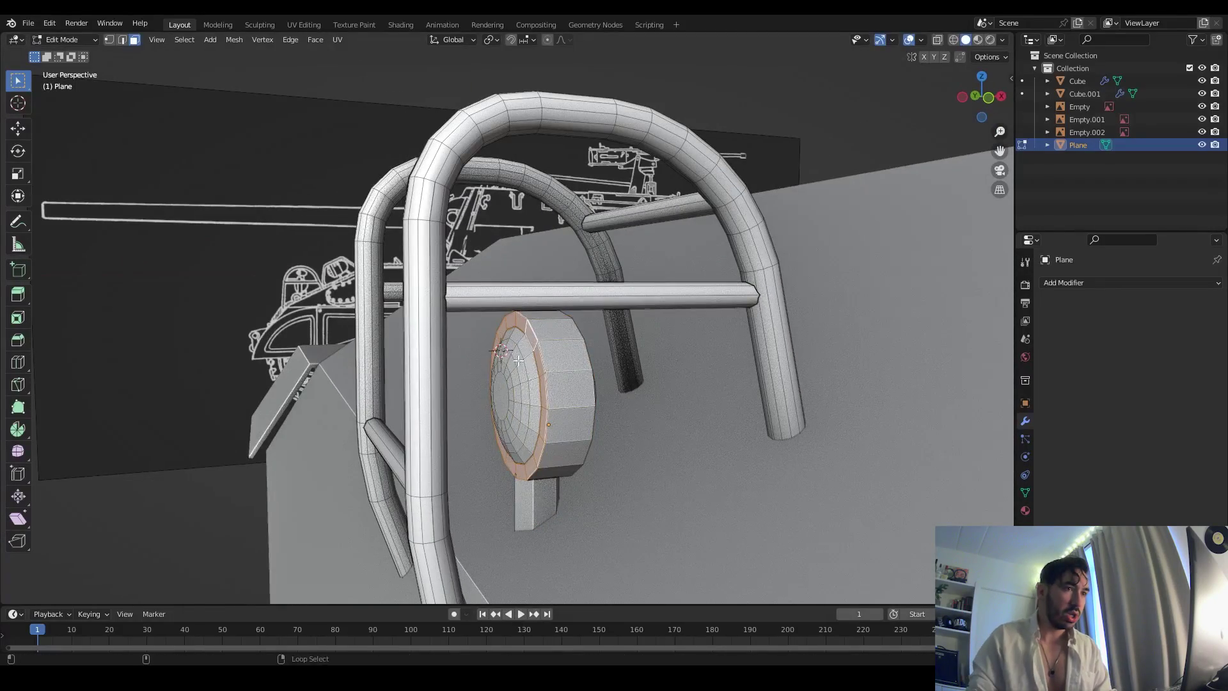
{"action": "key", "text": "g"}
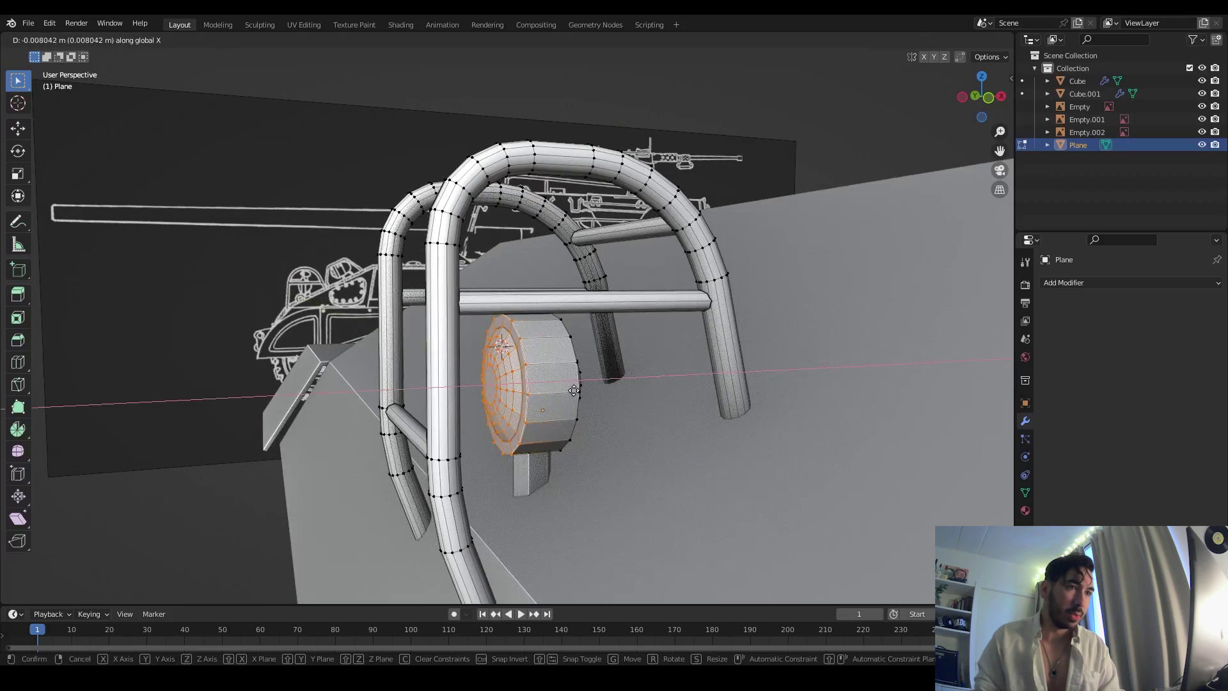
{"action": "key", "text": "alt+s"}
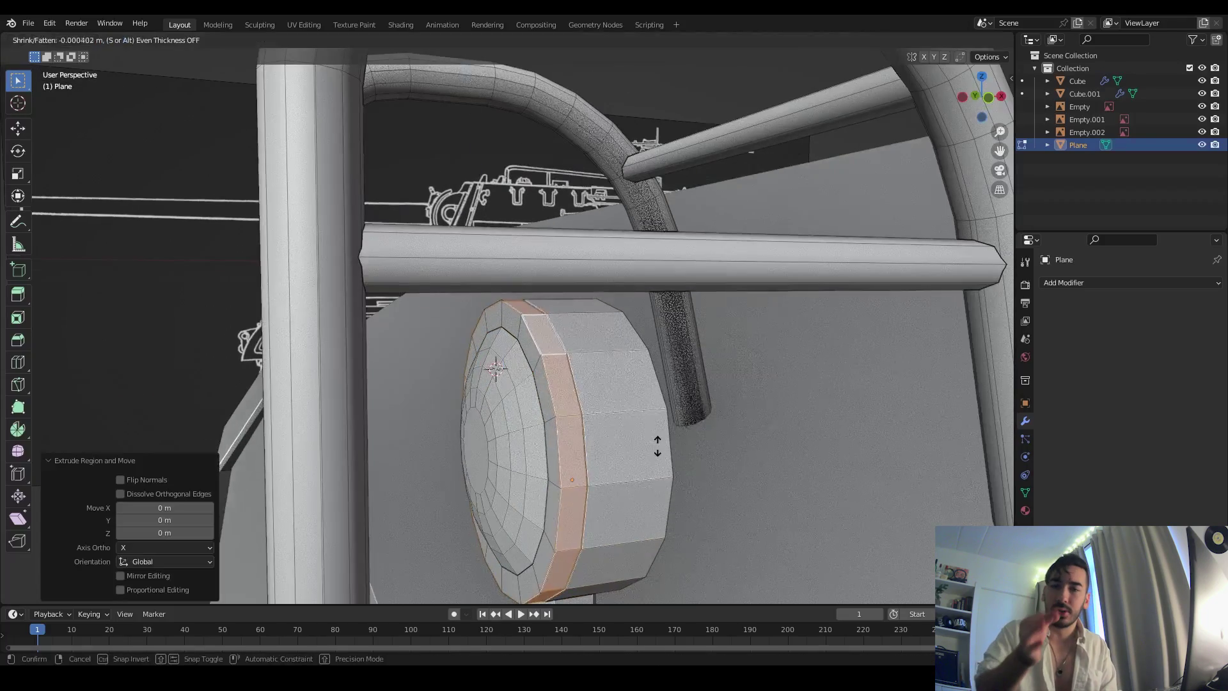
{"action": "left_click", "coordinate": [532, 369]}
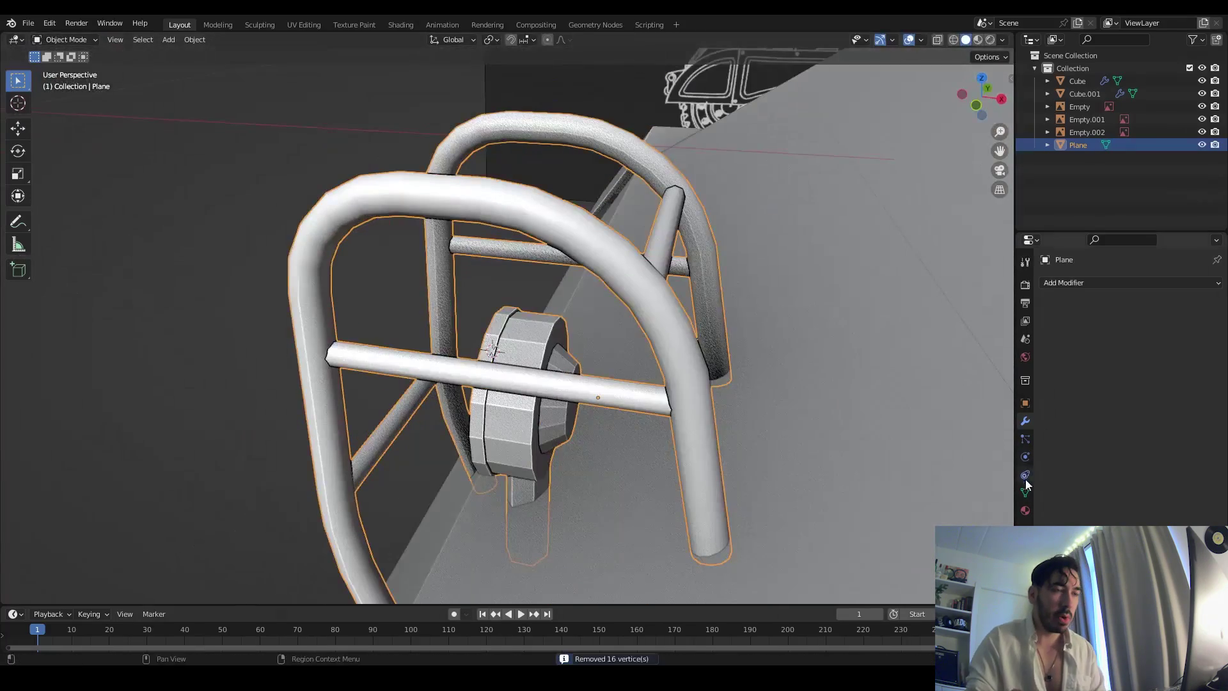
- Apply smooth shading to the headlight and guard object
{"action": "left_click", "coordinate": [1026, 488]}
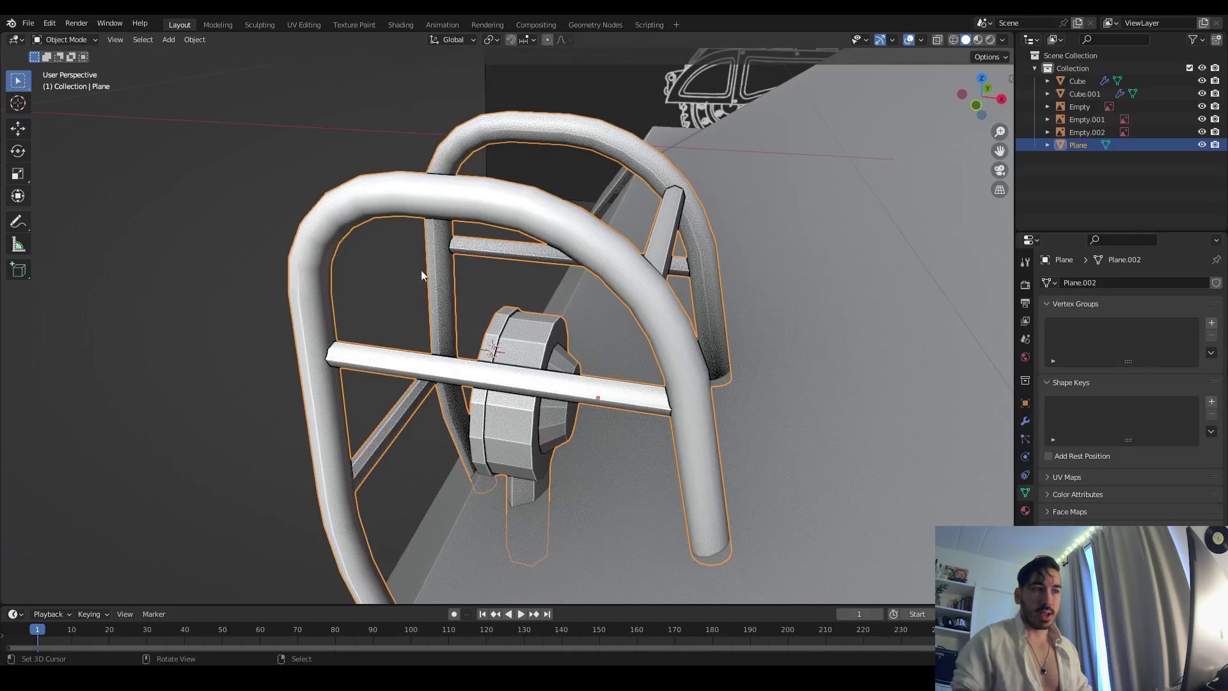
{"action": "left_click", "coordinate": [195, 39]}
{"action": "left_click", "coordinate": [254, 324]}
{"action": "middle_click_drag", "start_coordinate": [254, 323], "coordinate": [691, 524]}
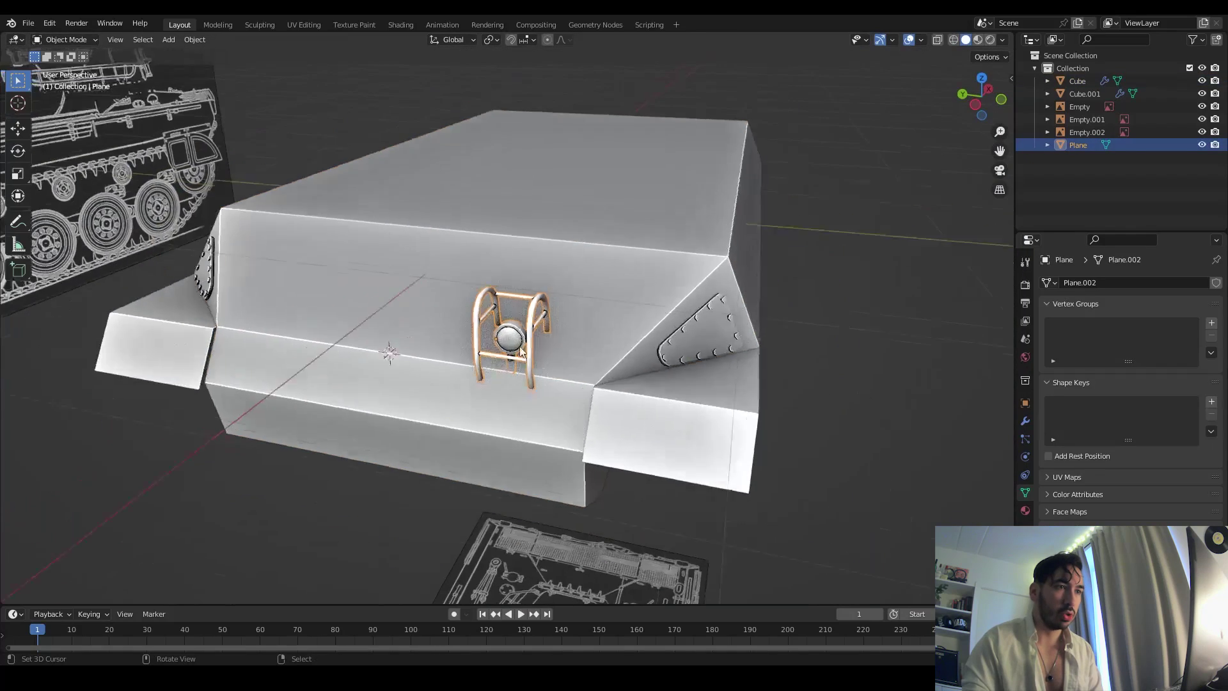
- Duplicate the headlight and guard in place and set the transform pivot to the 3D cursor
{"action": "middle_click_drag", "start_coordinate": [520, 351], "coordinate": [562, 362]}
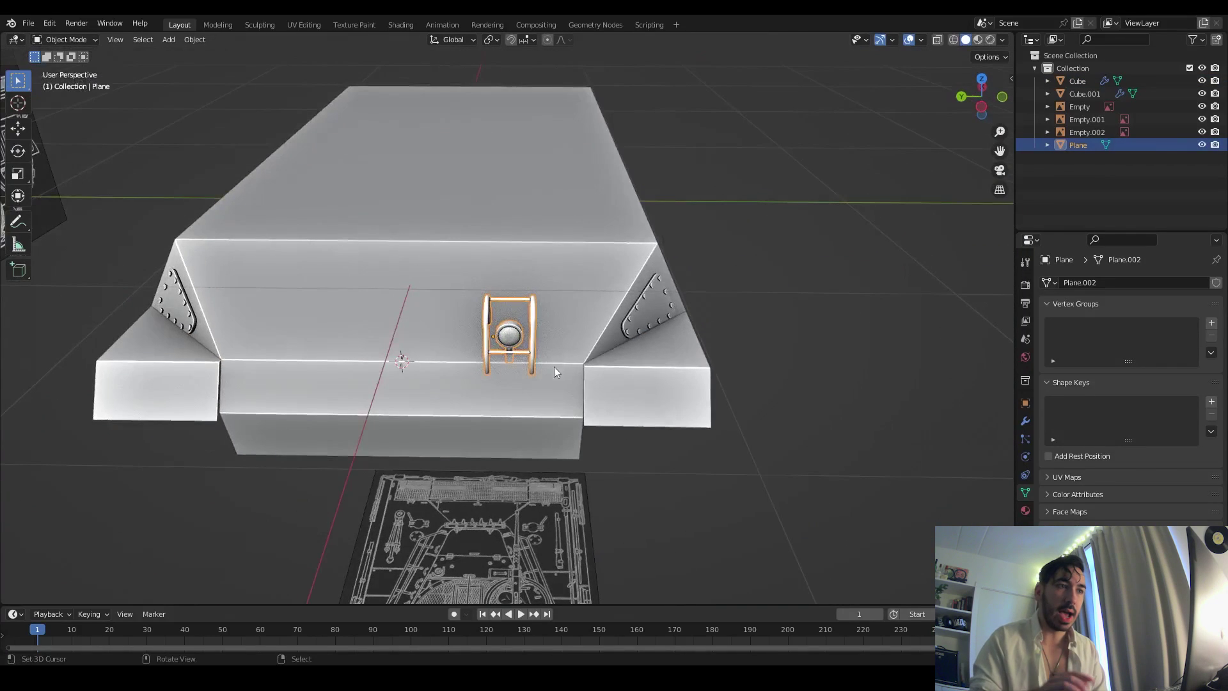
{"action": "key", "text": "shift+d"}
{"action": "right_click", "coordinate": [570, 375]}
{"action": "middle_click_drag", "start_coordinate": [554, 290], "coordinate": [505, 49]}
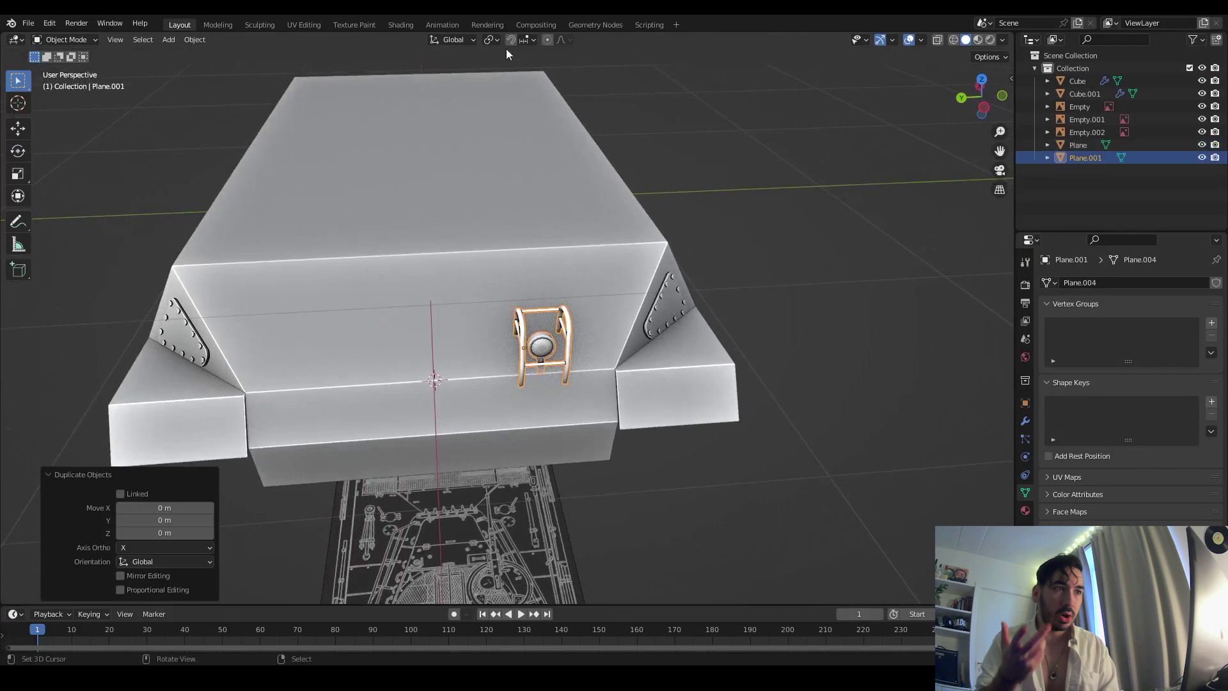
{"action": "left_click", "coordinate": [497, 68]}
{"action": "key", "text": "Tab"}
{"action": "key", "text": "s"}
{"action": "key", "text": "x"}
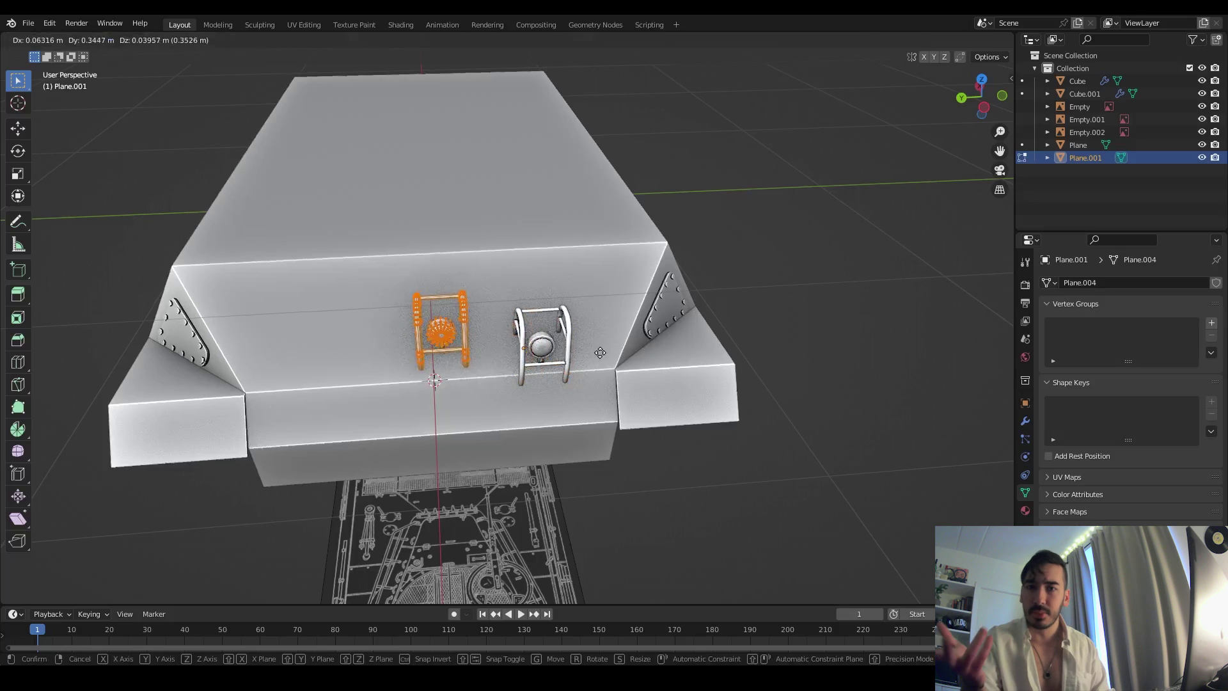
{"action": "key", "text": "Escape"}
{"action": "key", "text": "Tab"}
- Mirror the duplicated headlight and guard across the hull by scaling it -1 along Y
{"action": "type", "text": "sy"}
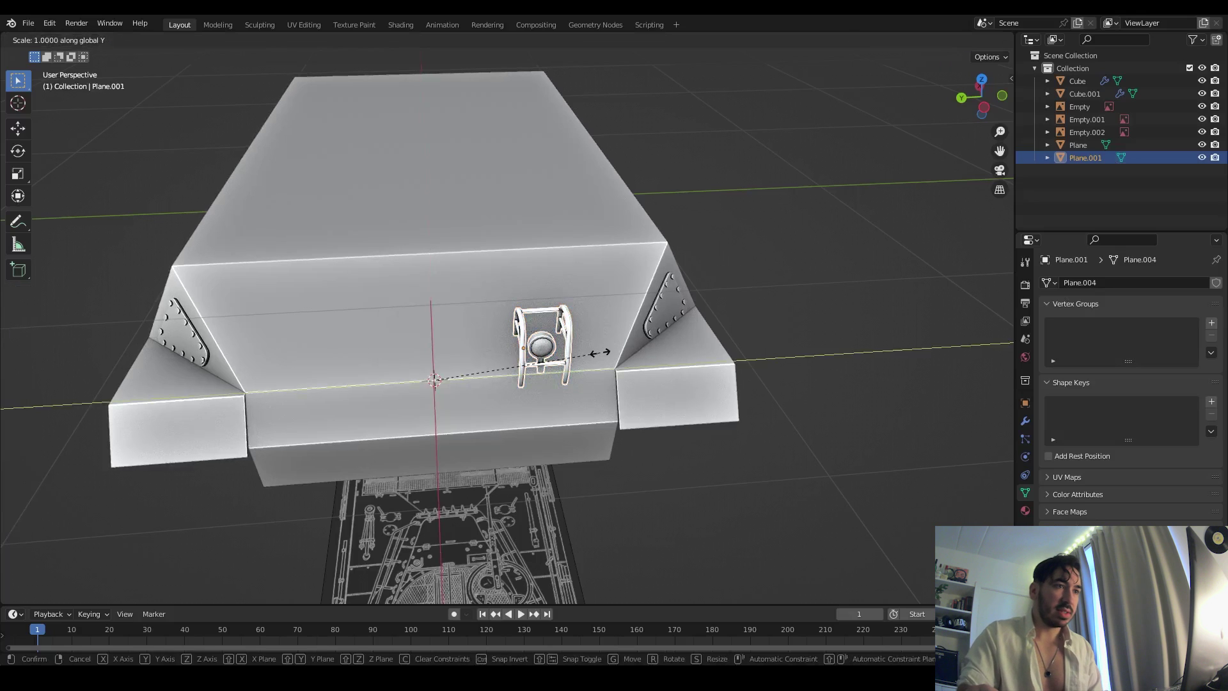
{"action": "type", "text": "-1"}
{"action": "key", "text": "Return"}
- Reposition the third guard copy along Z at the middle of the hull's sloped front plate
{"action": "key", "text": "Tab"}
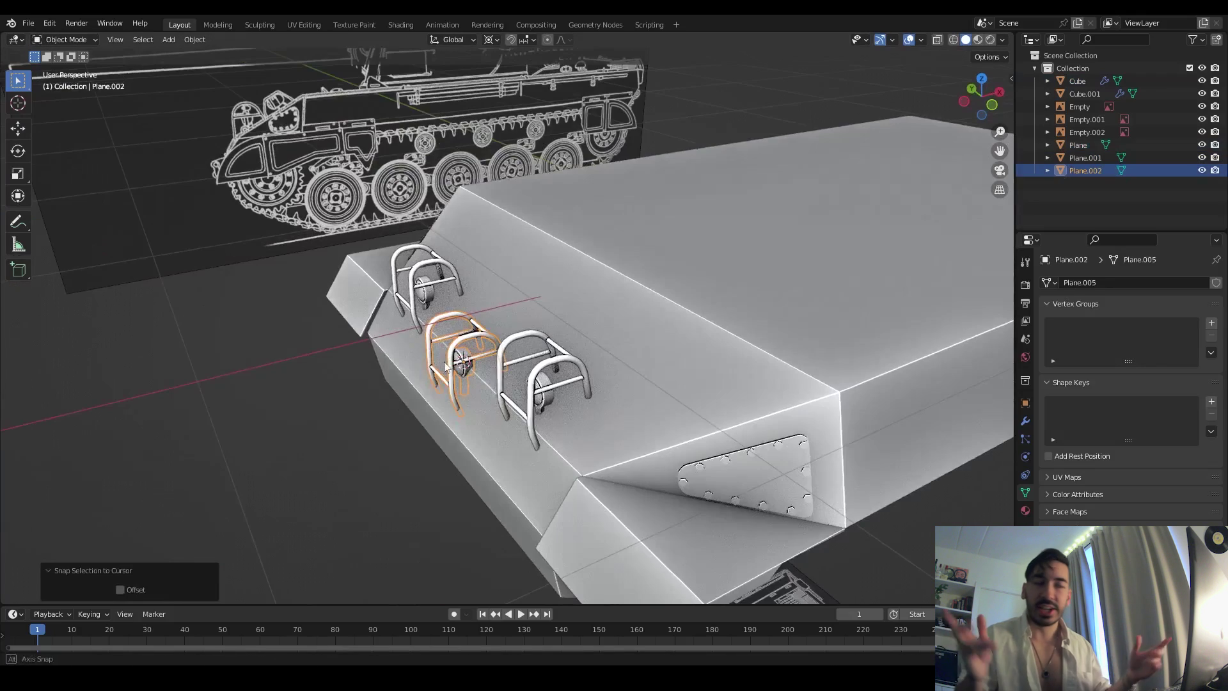
{"action": "key", "text": "g"}
{"action": "key", "text": "z"}
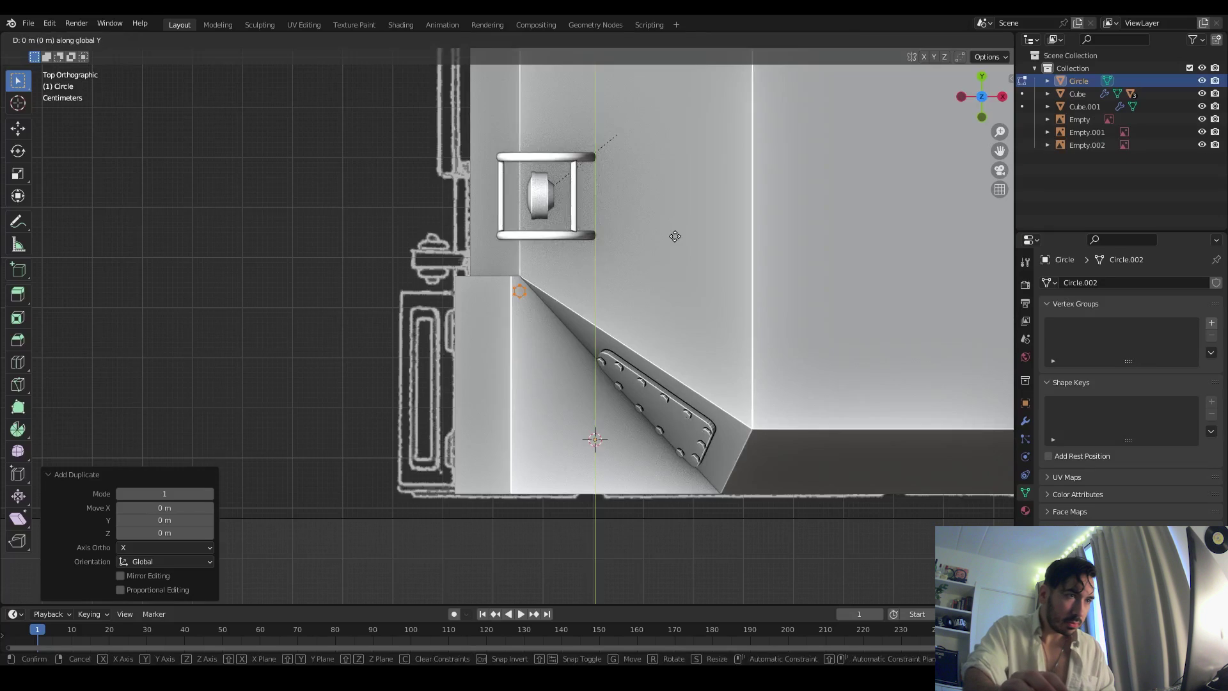
- Duplicate the fender bolt -0.1 m along Y and repeat the duplication to make an evenly spaced row
{"action": "key", "text": "shift+d"}
{"action": "type", "text": "y-0.1"}
{"action": "key", "text": "Return"}
{"action": "key", "text": "shift+r"}
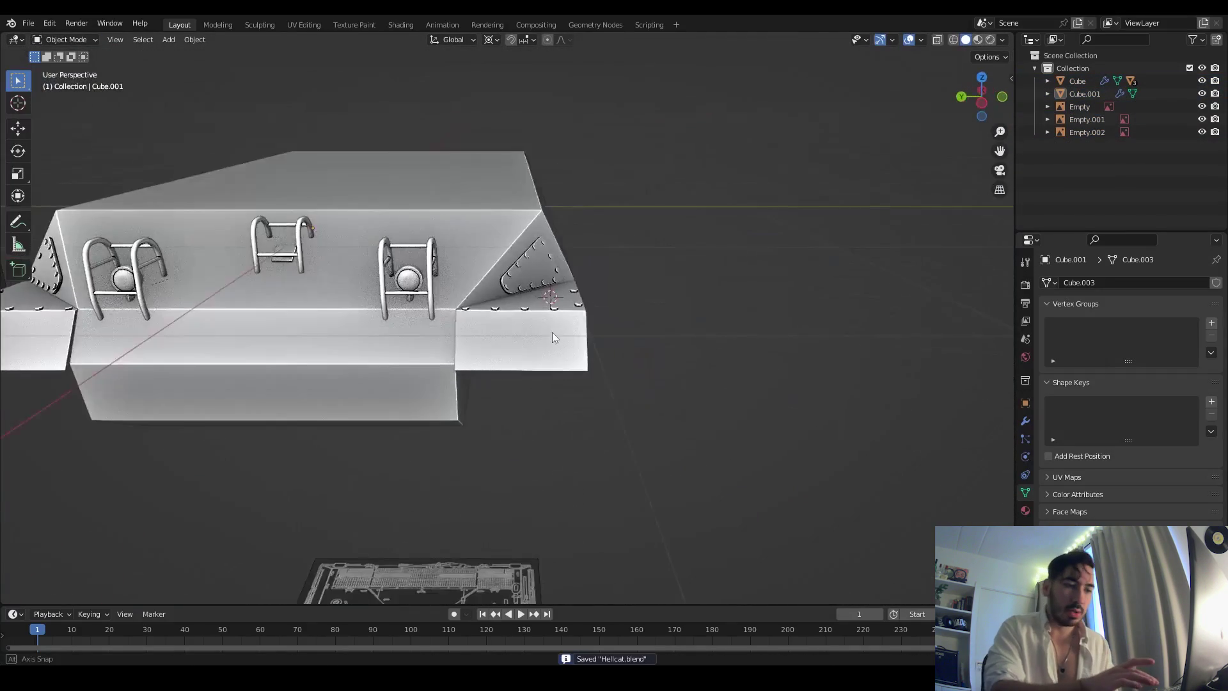
- Cut edge loops along the hull front beside the headlight for a narrow bolted strip, and save Hellcat.blend
{"action": "key", "text": "ctrl+r"}
{"action": "left_click", "coordinate": [515, 320]}
{"action": "left_click", "coordinate": [585, 318]}
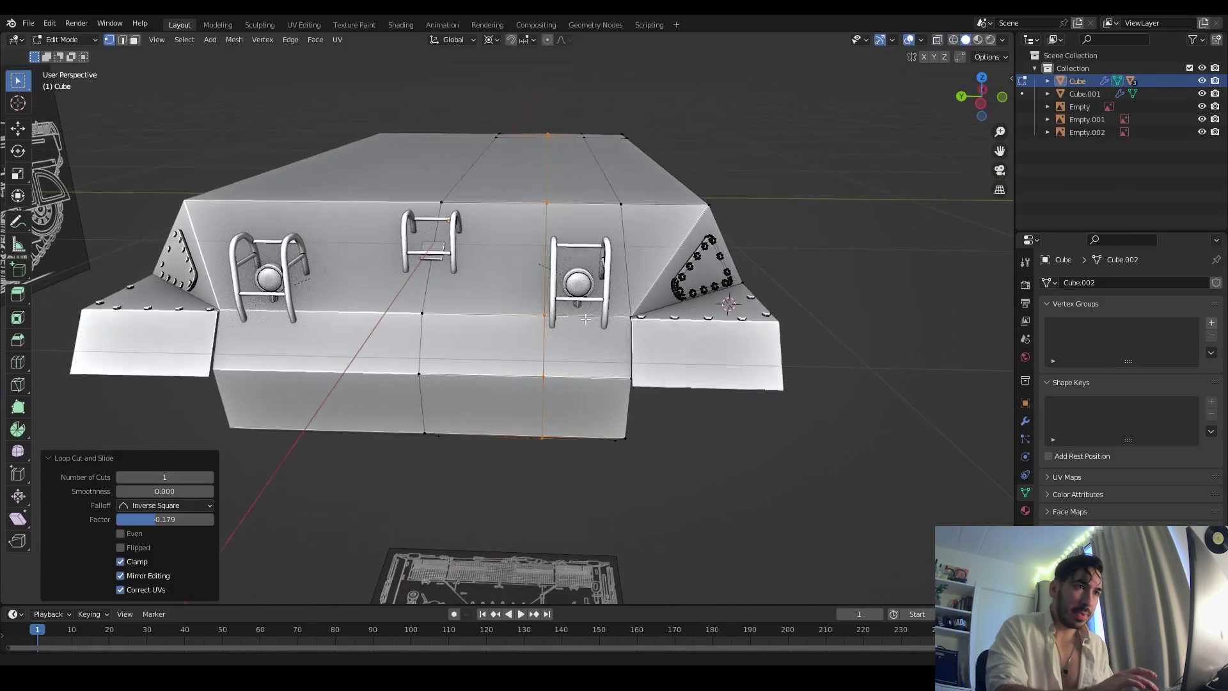
{"action": "scroll", "coordinate": [601, 327], "scroll_direction": "up", "scroll_amount": 2}
{"action": "key", "text": "ctrl+r"}
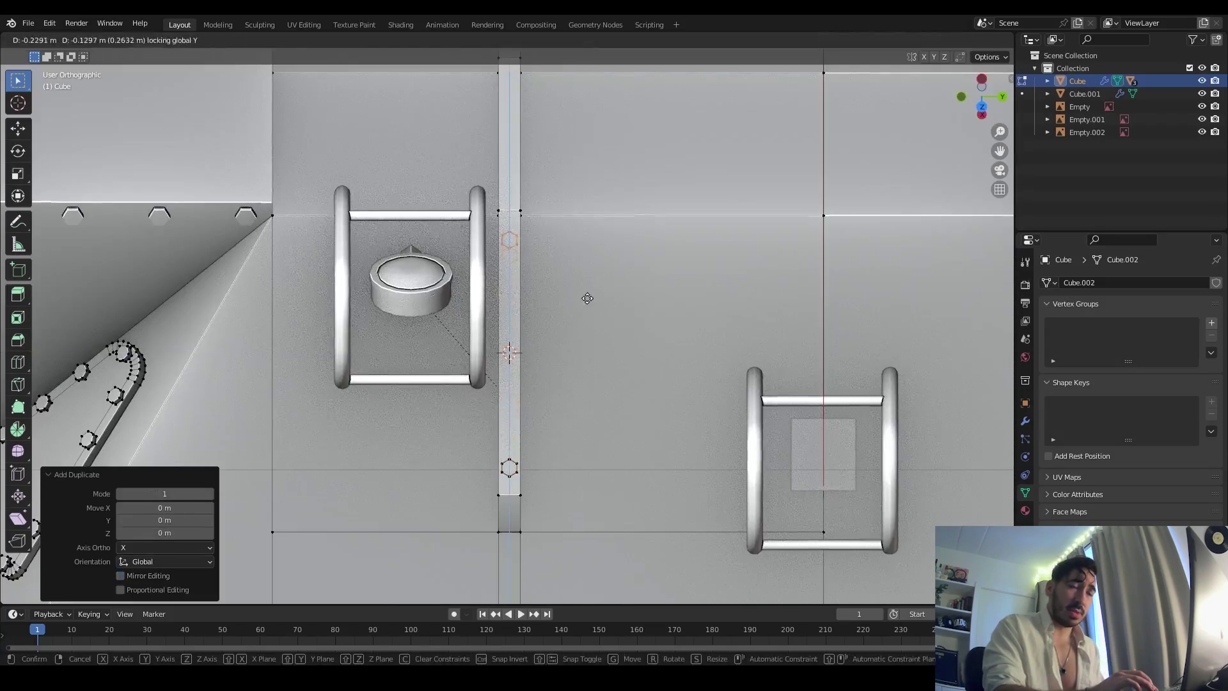
{"action": "key", "text": "ctrl+s"}
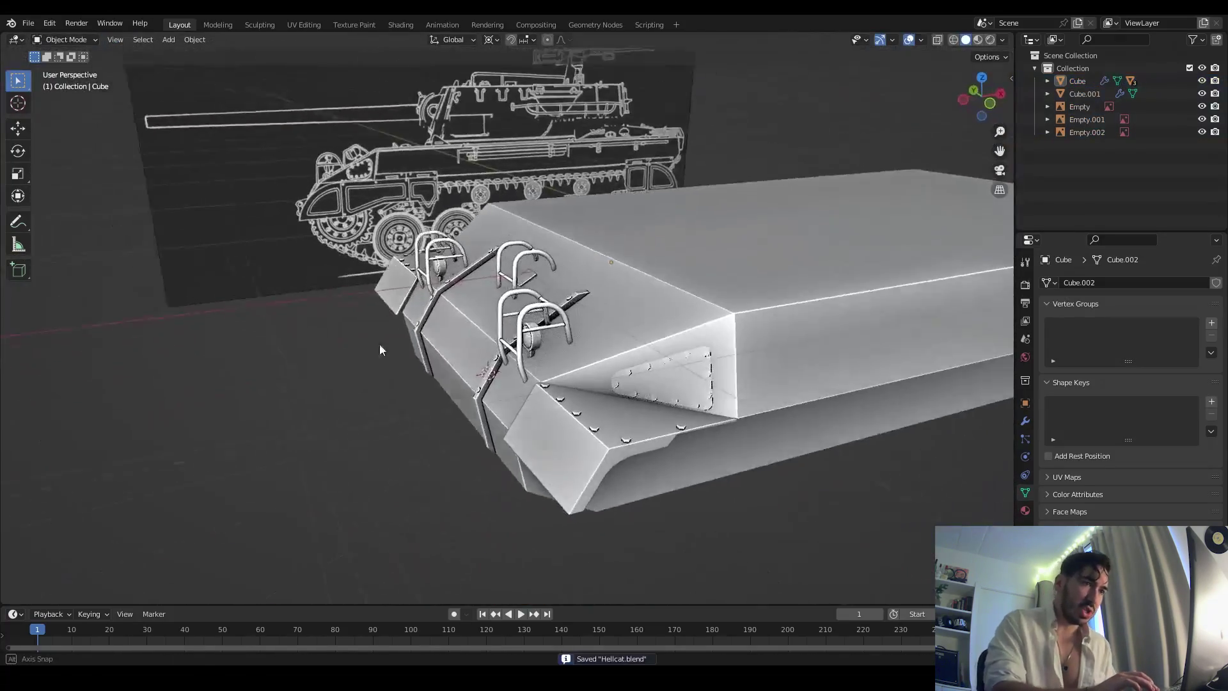
- Fit the hatch plate on the hull roof to the blueprint along X and inset its merged top face about 0.01 m
{"action": "mouse_move", "coordinate": [378, 344]}
{"action": "middle_mouse_down"}
{"action": "mouse_move", "coordinate": [475, 302]}
{"action": "mouse_move", "coordinate": [375, 329]}
{"action": "middle_mouse_up"}
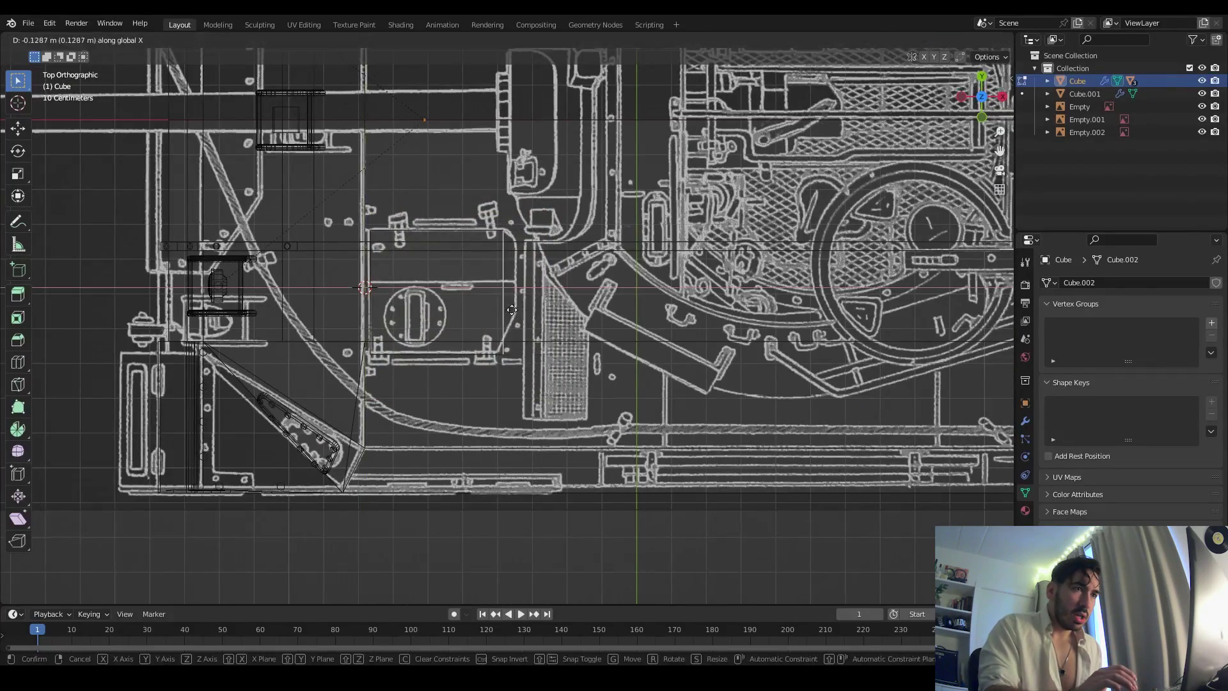
{"action": "left_click", "coordinate": [512, 310]}
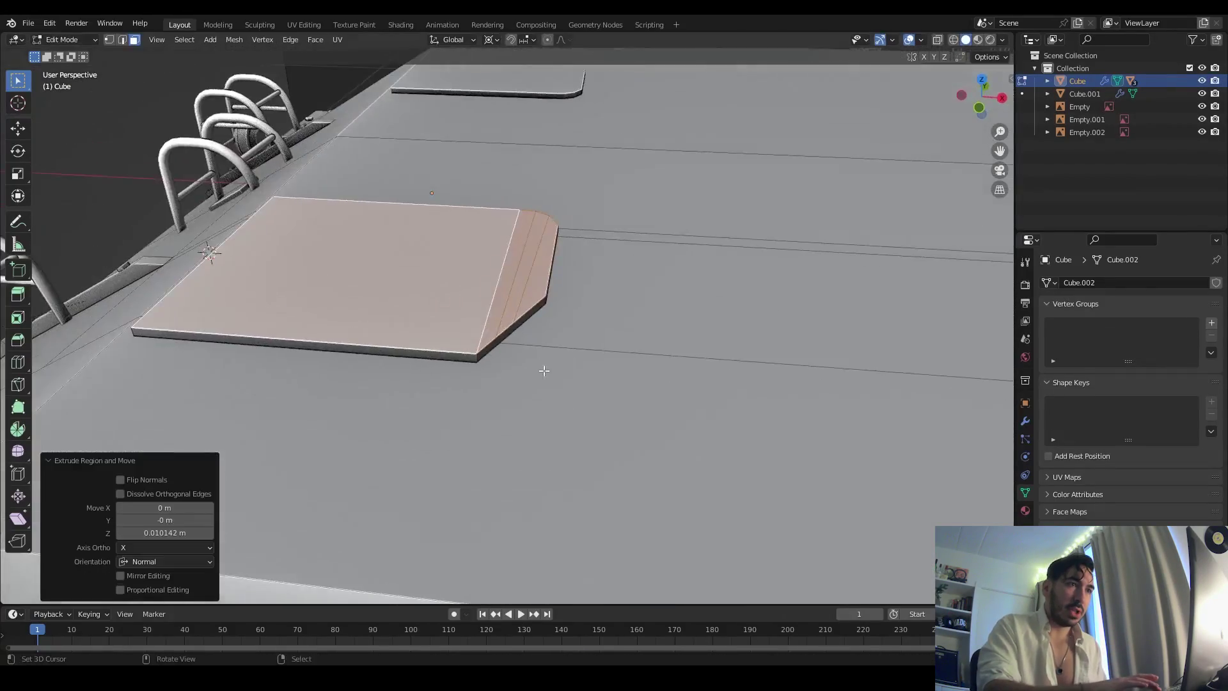
{"action": "key", "text": "i"}
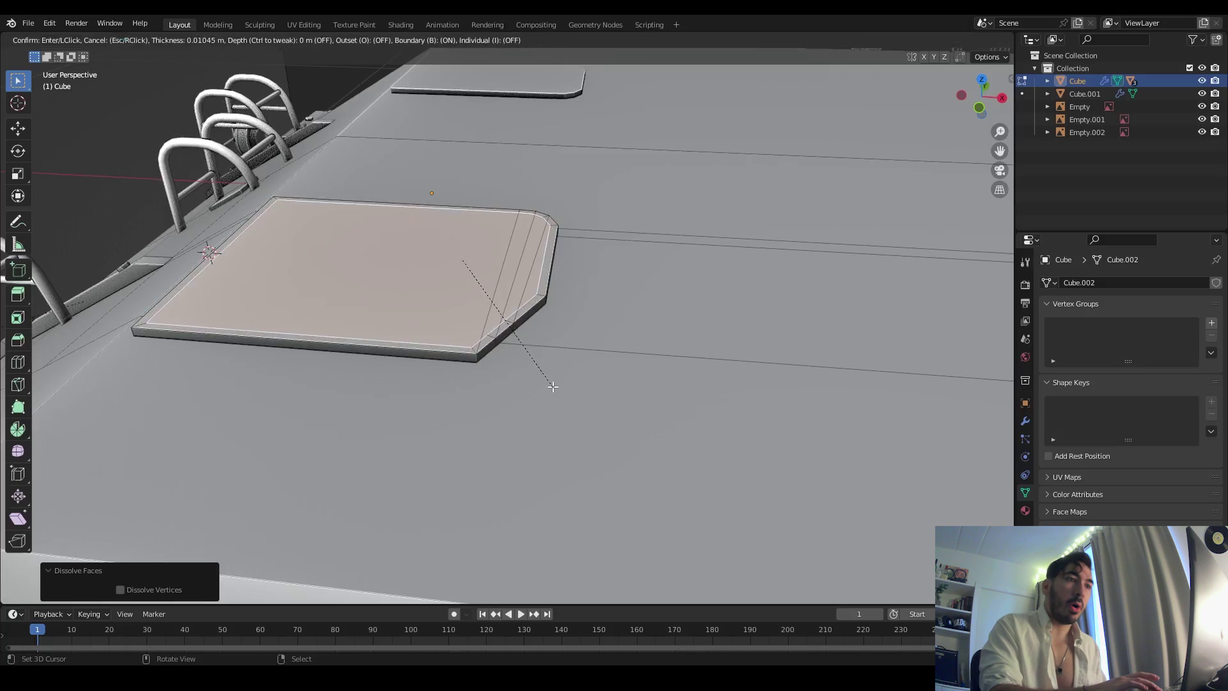
{"action": "left_click", "coordinate": [553, 387]}
{"action": "key", "text": "x"}
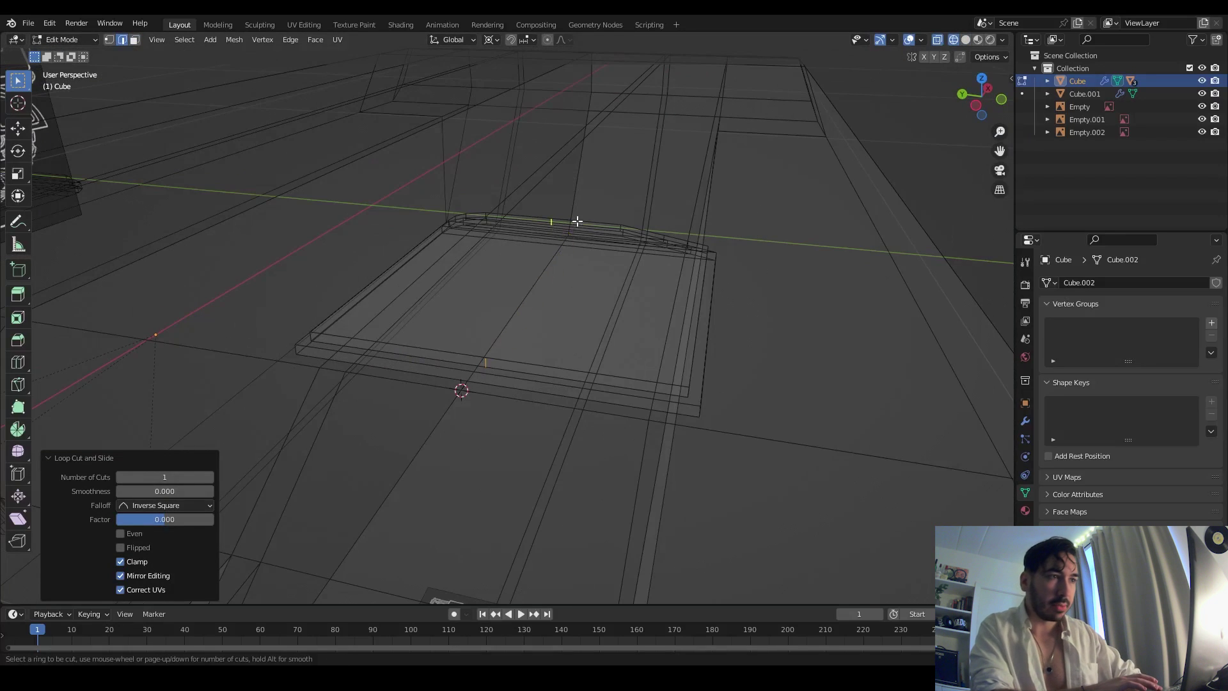
- Inset the two halves of the split hatch top separately and extrude them upward about 0.006 m as two doors
{"action": "key", "text": "alt+z"}
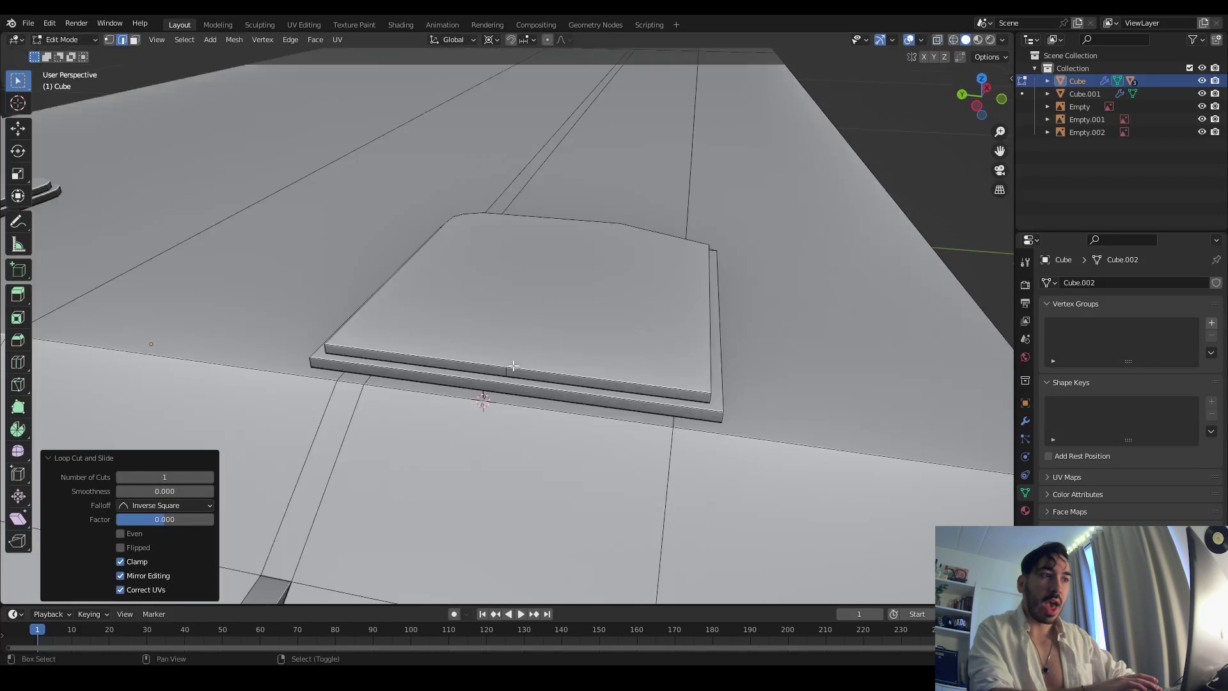
{"action": "key", "text": "i"}
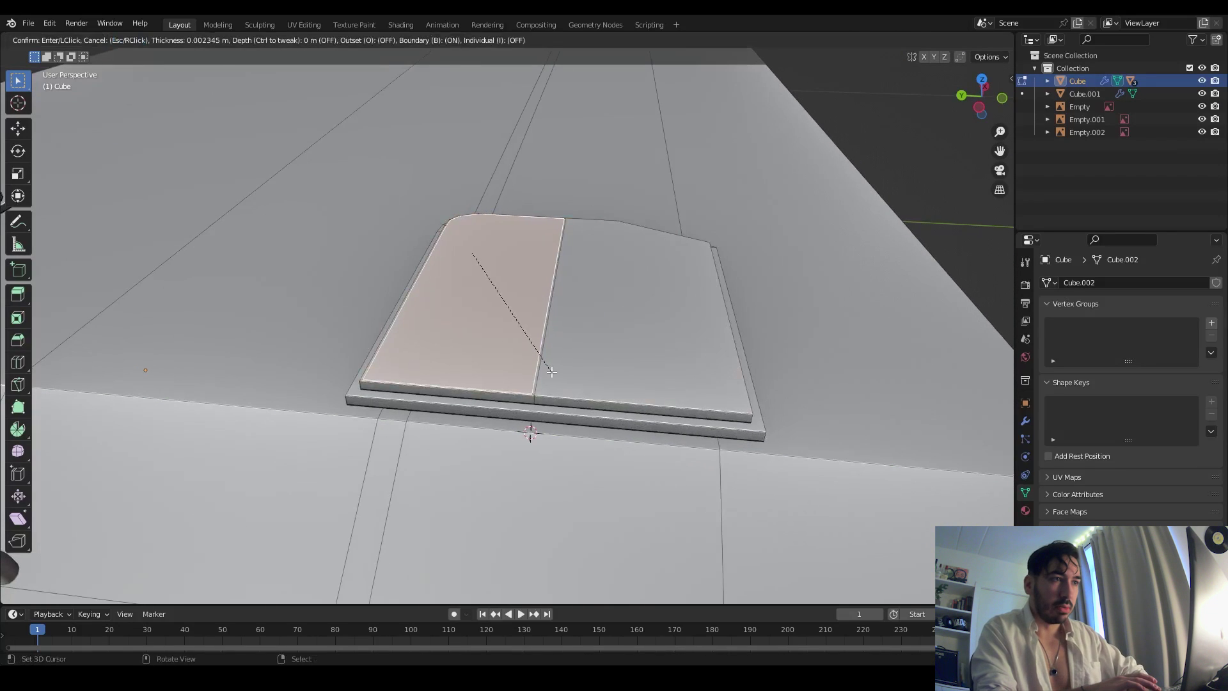
{"action": "right_click", "coordinate": [552, 372]}
{"action": "left_click", "coordinate": [556, 373]}
{"action": "key", "text": "i"}
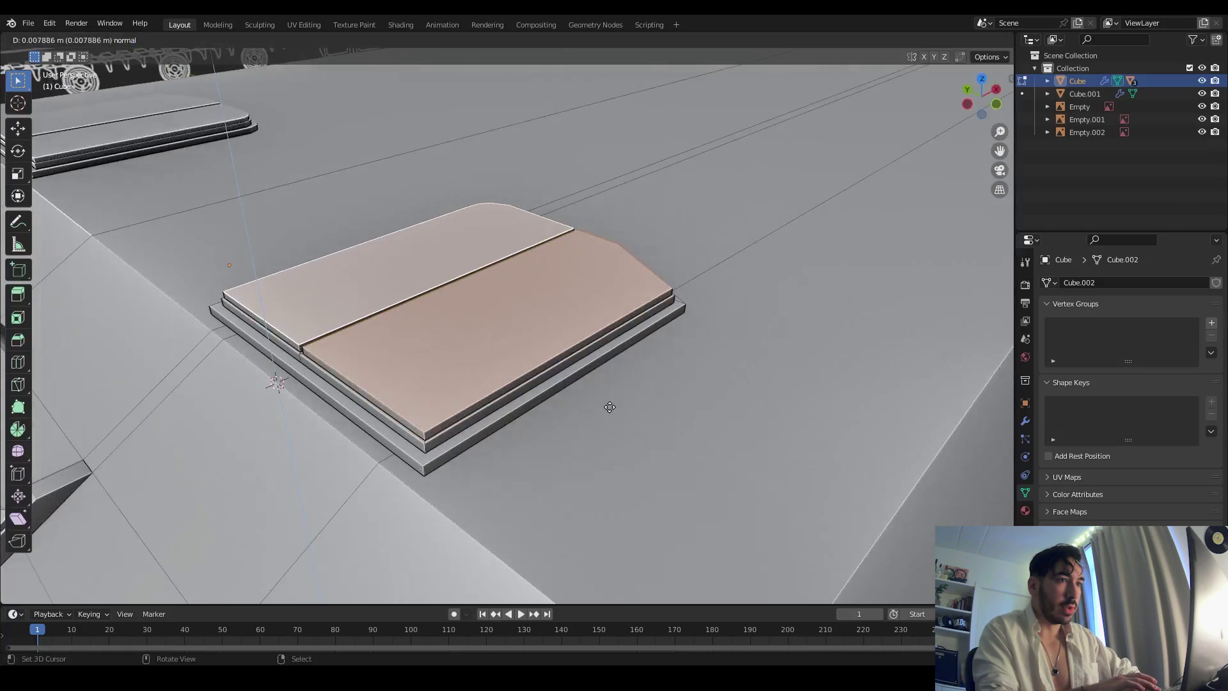
{"action": "left_click", "coordinate": [609, 406]}
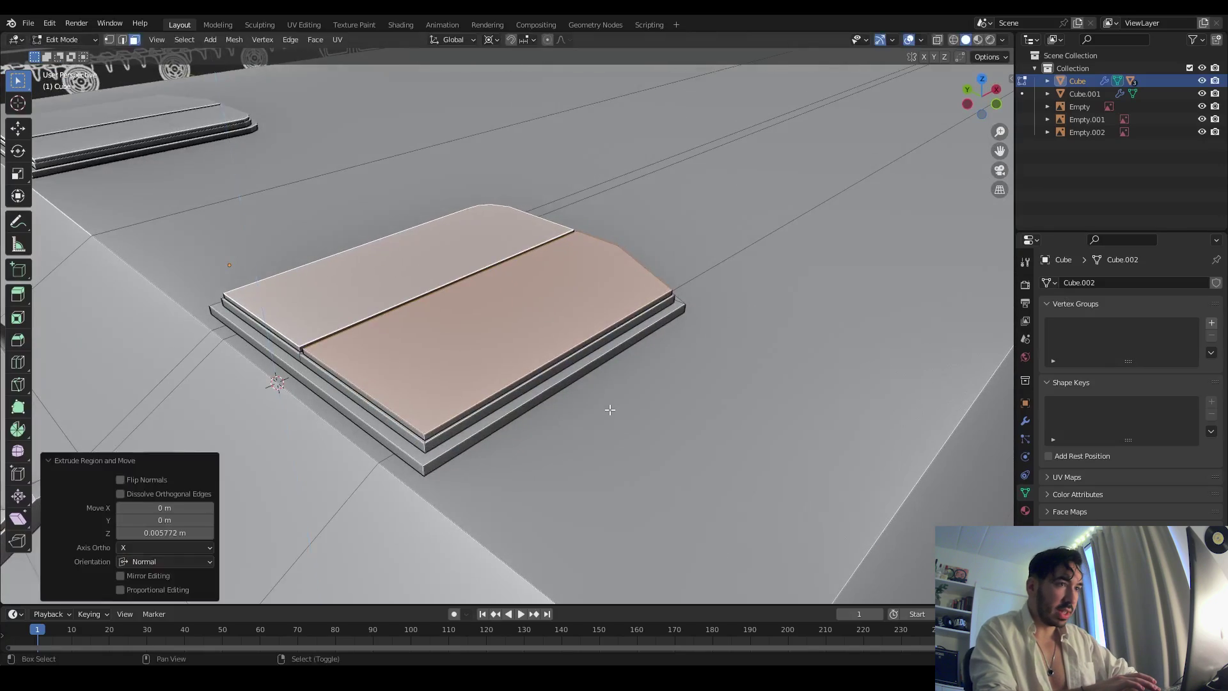
- Place a cube scaled to 0.16 on the hatch door and delete its geometry down to one upright face
{"action": "left_click", "coordinate": [499, 352]}
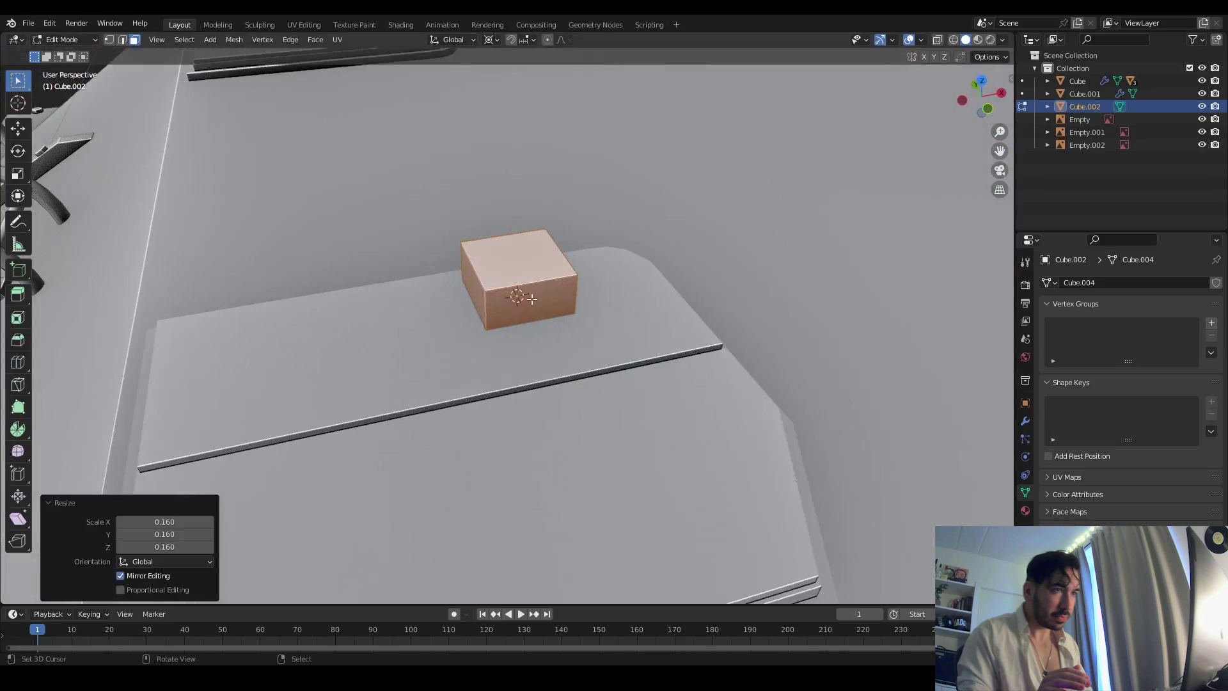
{"action": "key", "text": "x"}
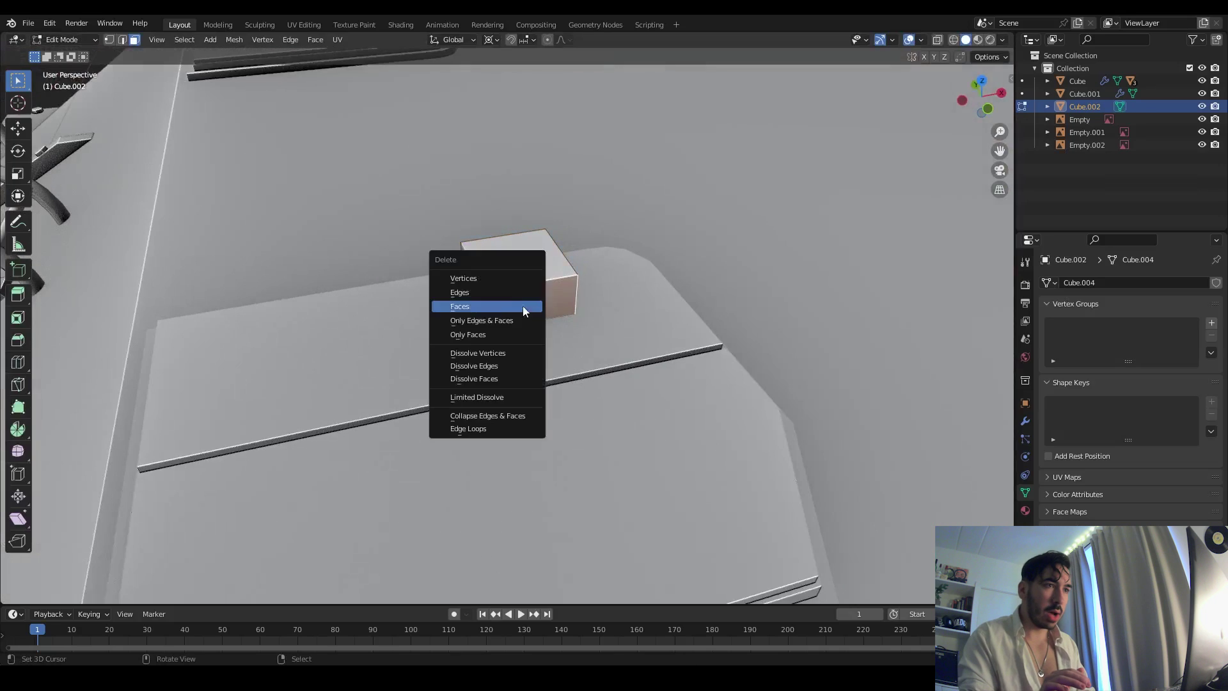
{"action": "left_click", "coordinate": [505, 279]}
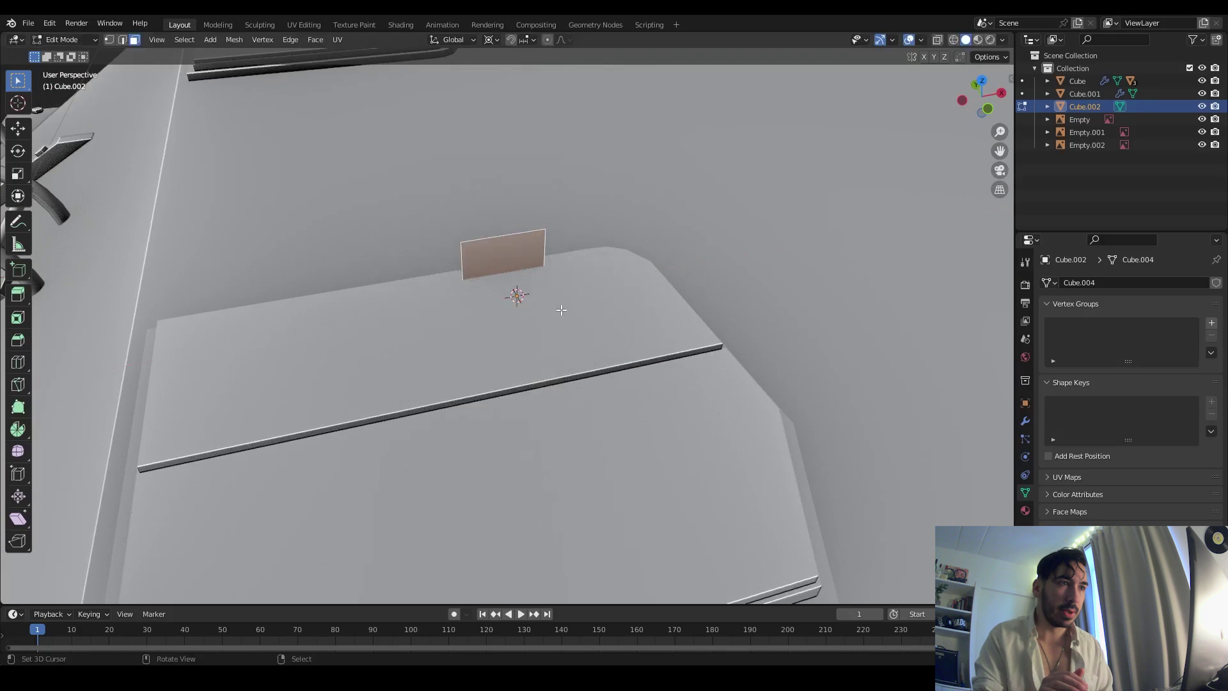
{"action": "key", "text": "Tab"}
{"action": "key", "text": "Tab"}
- Turn the upright face on the hatch door into a thin, squared U-shaped grab handle with thickness
{"action": "key", "text": "x"}
{"action": "mouse_move", "coordinate": [561, 310]}
{"action": "middle_mouse_down"}
{"action": "mouse_move", "coordinate": [466, 351]}
{"action": "mouse_move", "coordinate": [505, 332]}
{"action": "middle_mouse_up"}
{"action": "left_click", "coordinate": [448, 404]}
{"action": "key", "text": "shift+z"}
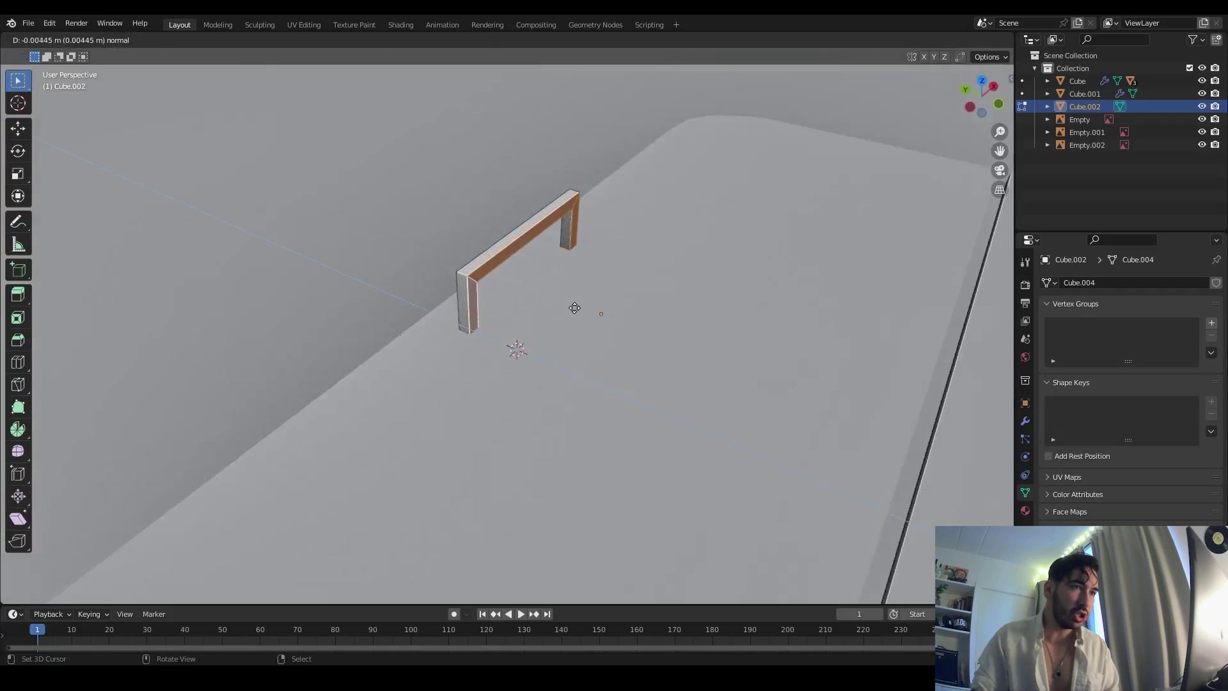
- Duplicate the bolt along Y on the round hatch cover and copy the pair about -0.138 m along X to match the blueprint
{"action": "key", "text": "shift+z"}
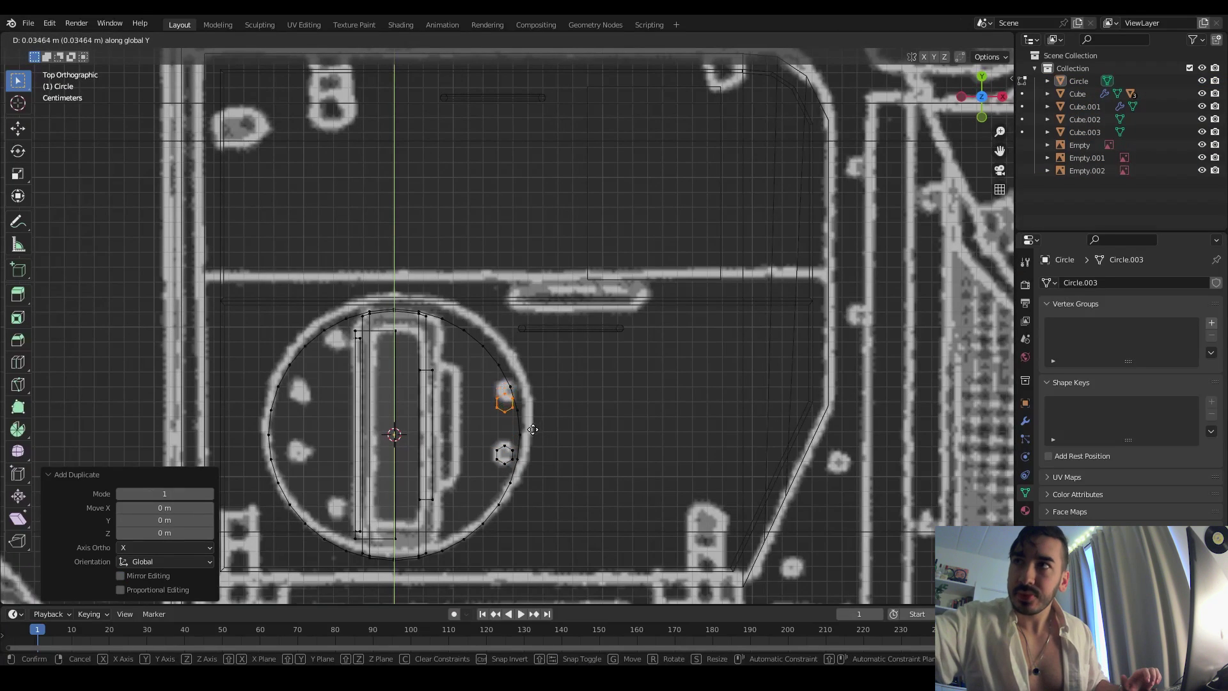
{"action": "left_click", "coordinate": [531, 433]}
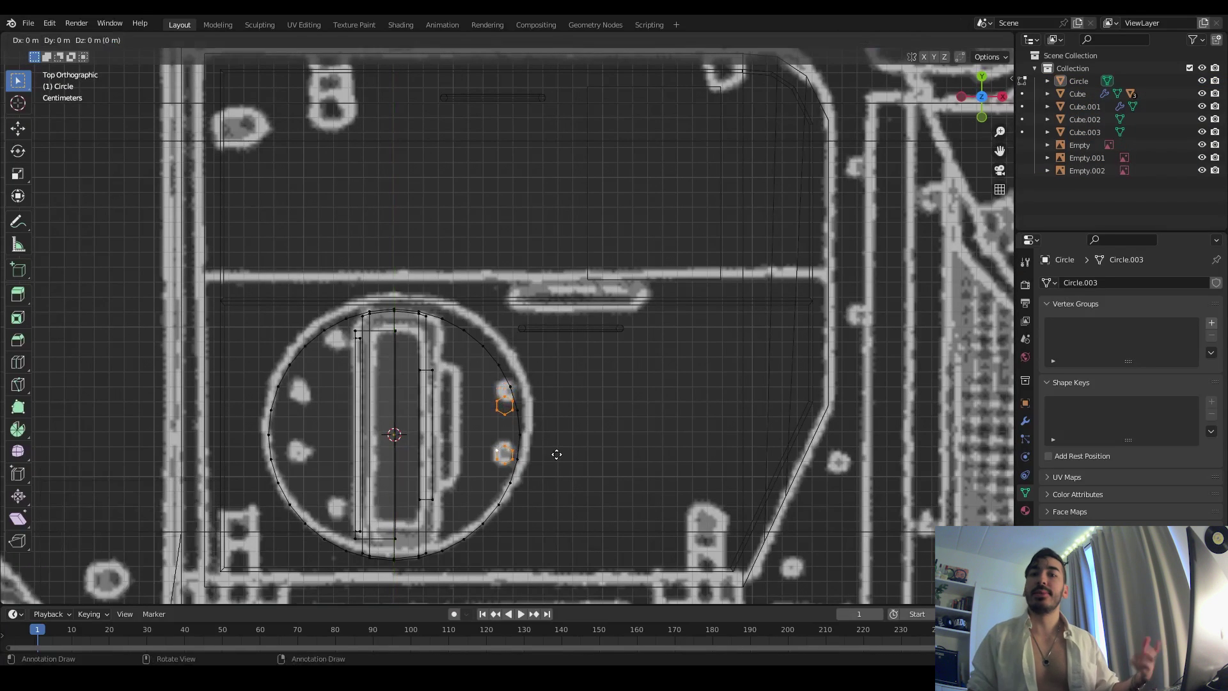
{"action": "key", "text": "y"}
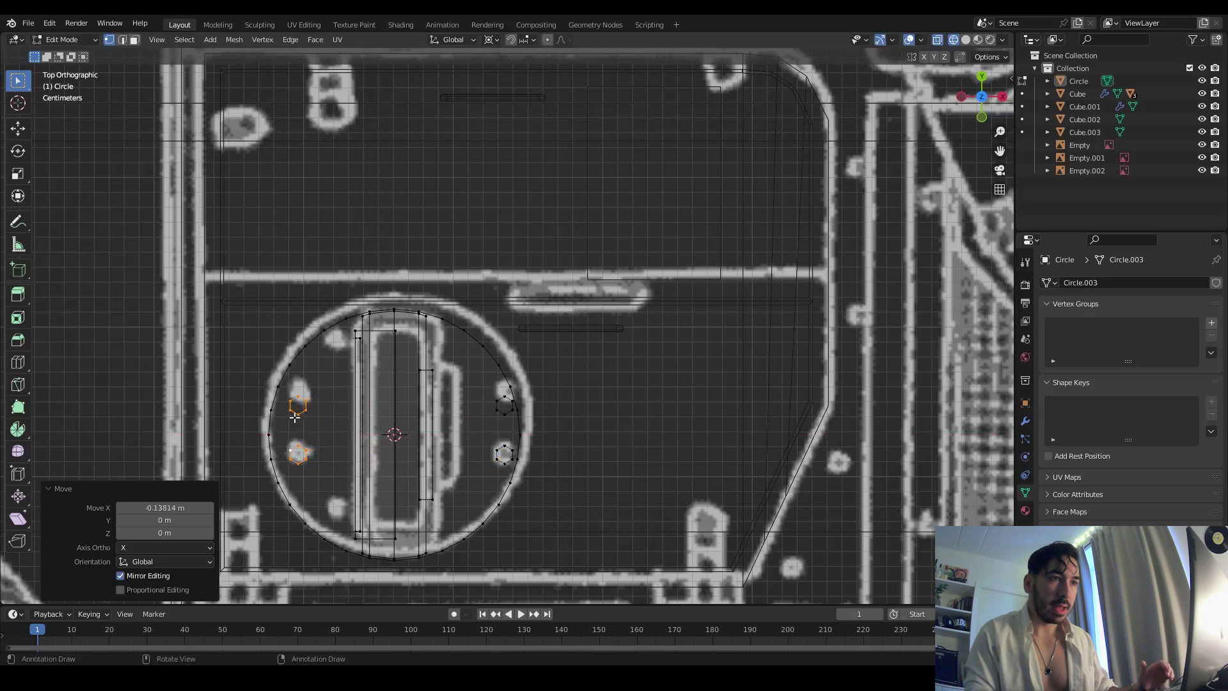
{"action": "left_click", "coordinate": [358, 530]}
{"action": "key", "text": "alt+z"}
{"action": "left_click", "coordinate": [297, 448], "text": "alt+shift"}
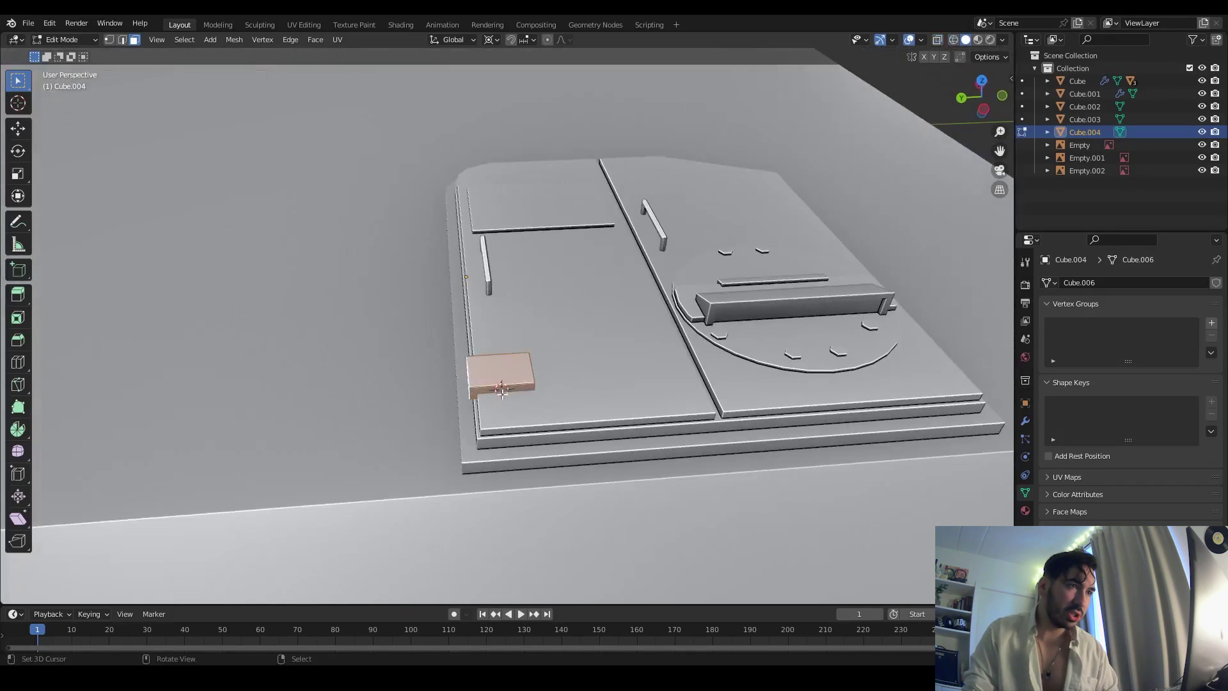
- Scale the small block at the hatch's front corner along X to shape the hinge
{"action": "left_click", "coordinate": [509, 394]}
{"action": "middle_click_drag", "start_coordinate": [508, 394], "coordinate": [461, 381]}
{"action": "key", "text": "s"}
{"action": "key", "text": "x"}
{"action": "left_click", "coordinate": [428, 373]}
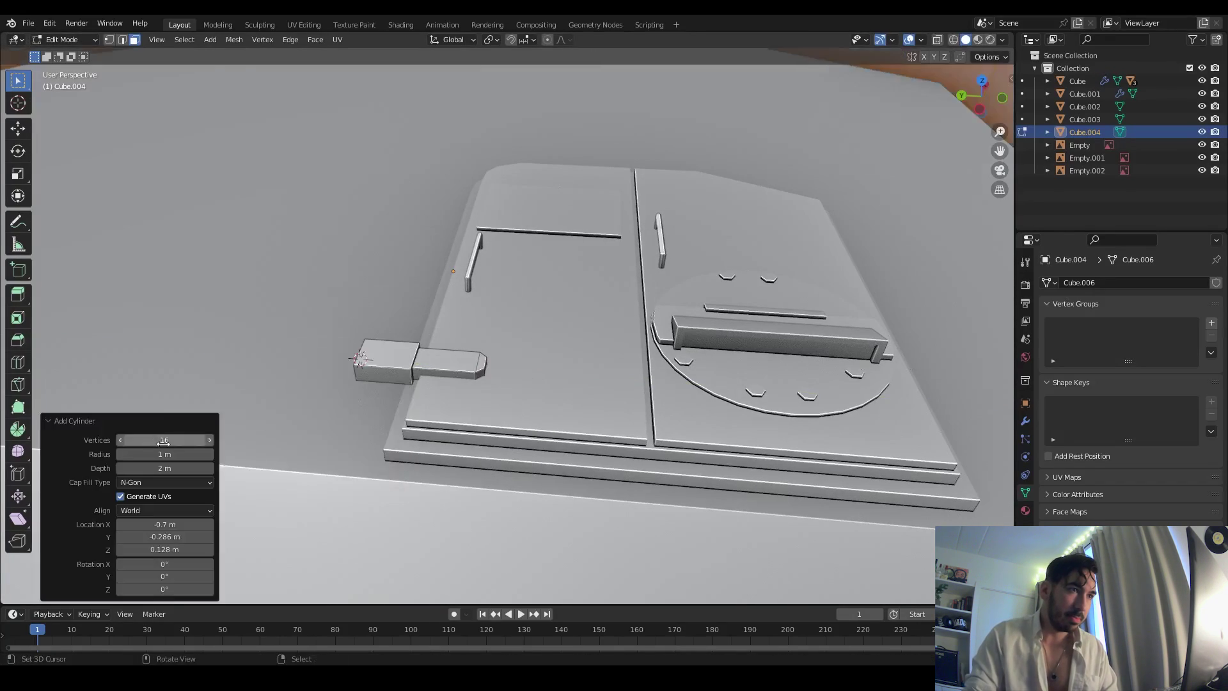
- Undo the last edit at the hatch hinge, select the linked geometry and duplicate it
{"action": "key", "text": "ctrl+z"}
{"action": "key", "text": "ctrl+l"}
{"action": "key", "text": "shift+d"}
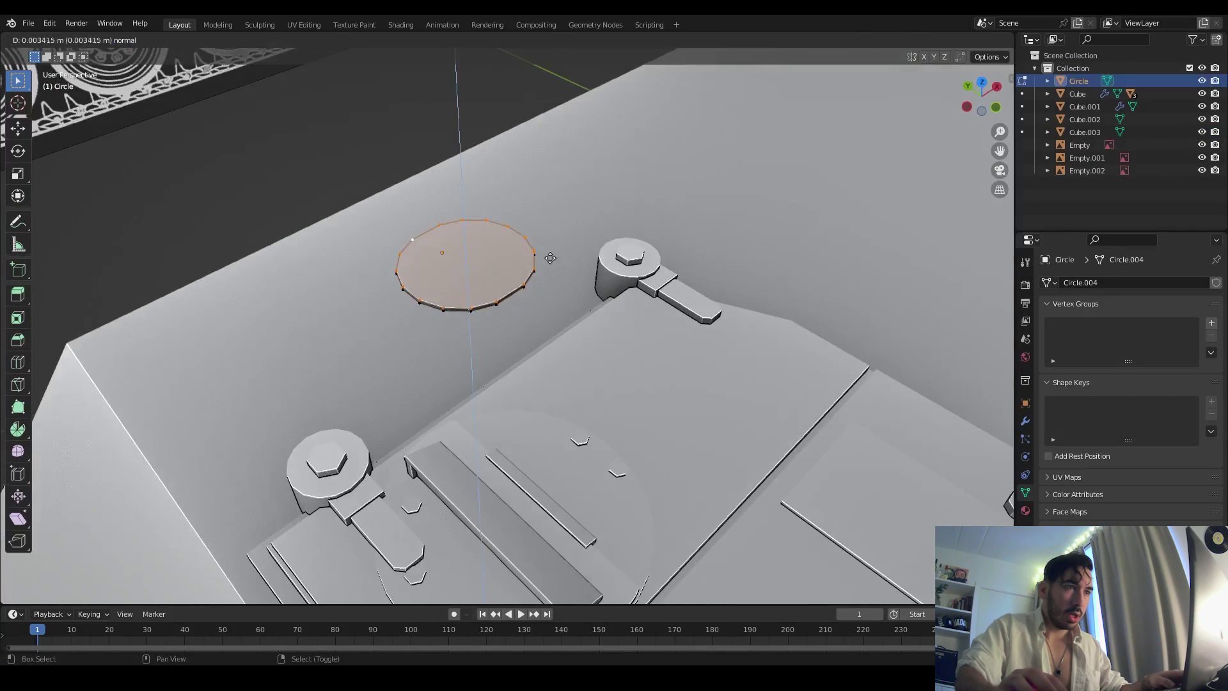
- Extrude the circular plate beside the hatch about 0.003 m along its normal
{"action": "left_click", "coordinate": [425, 257]}
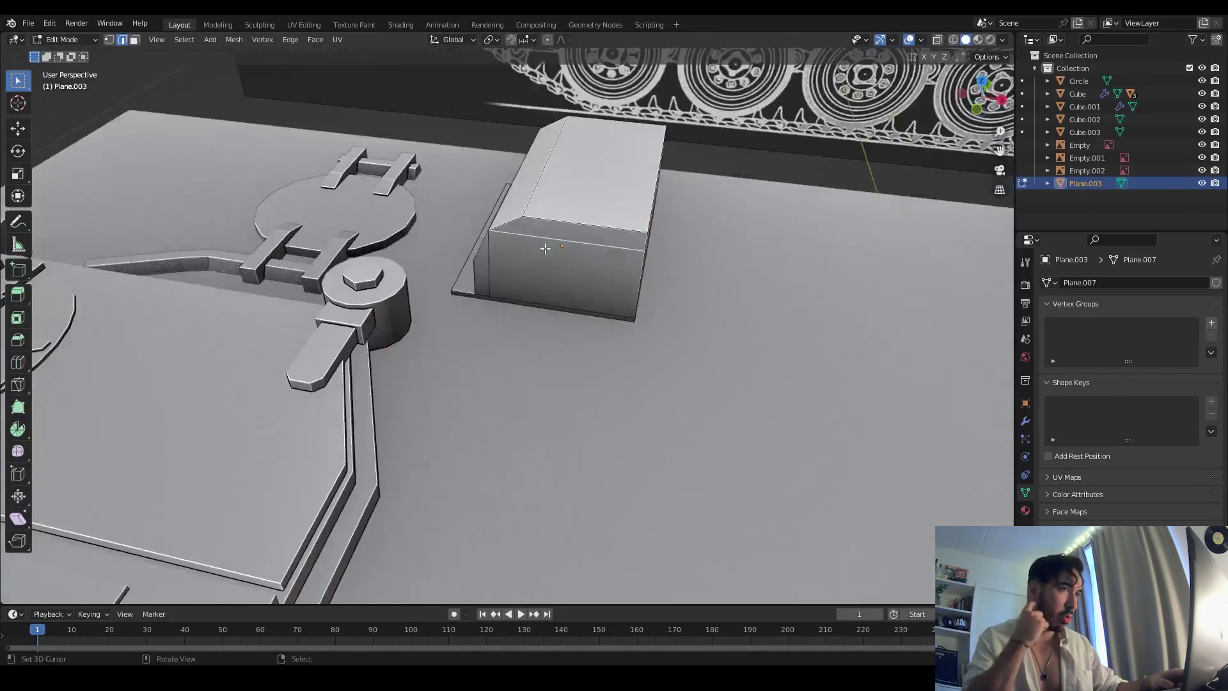
- Apply smooth shading to the chamfered box beside the exhaust housing on the hull roof
{"action": "middle_click_drag", "start_coordinate": [546, 248], "coordinate": [584, 189]}
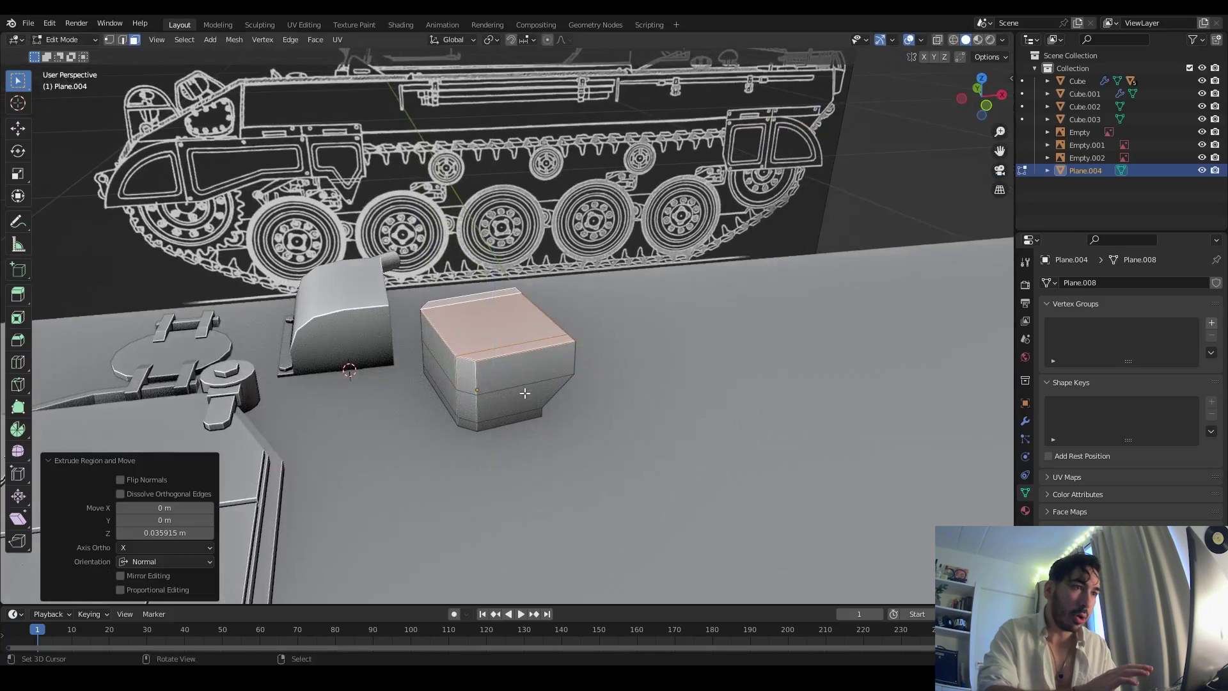
{"action": "middle_click_drag", "start_coordinate": [556, 372], "coordinate": [499, 390]}
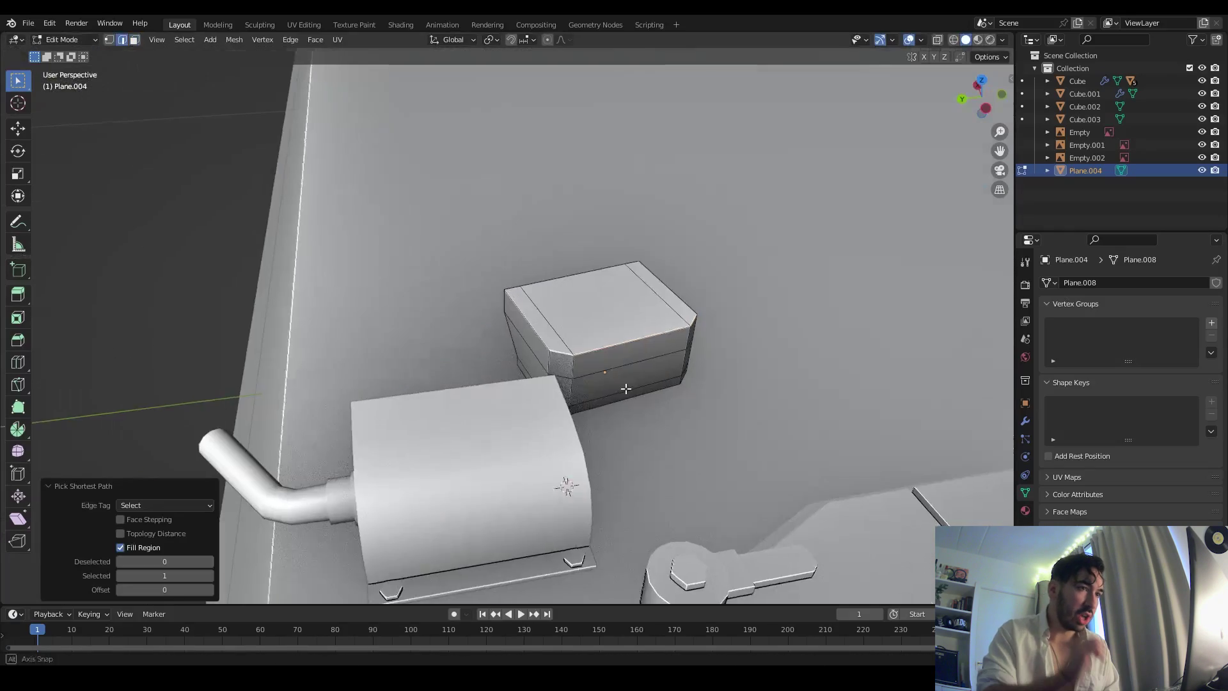
{"action": "middle_click_drag", "start_coordinate": [618, 376], "coordinate": [477, 301]}
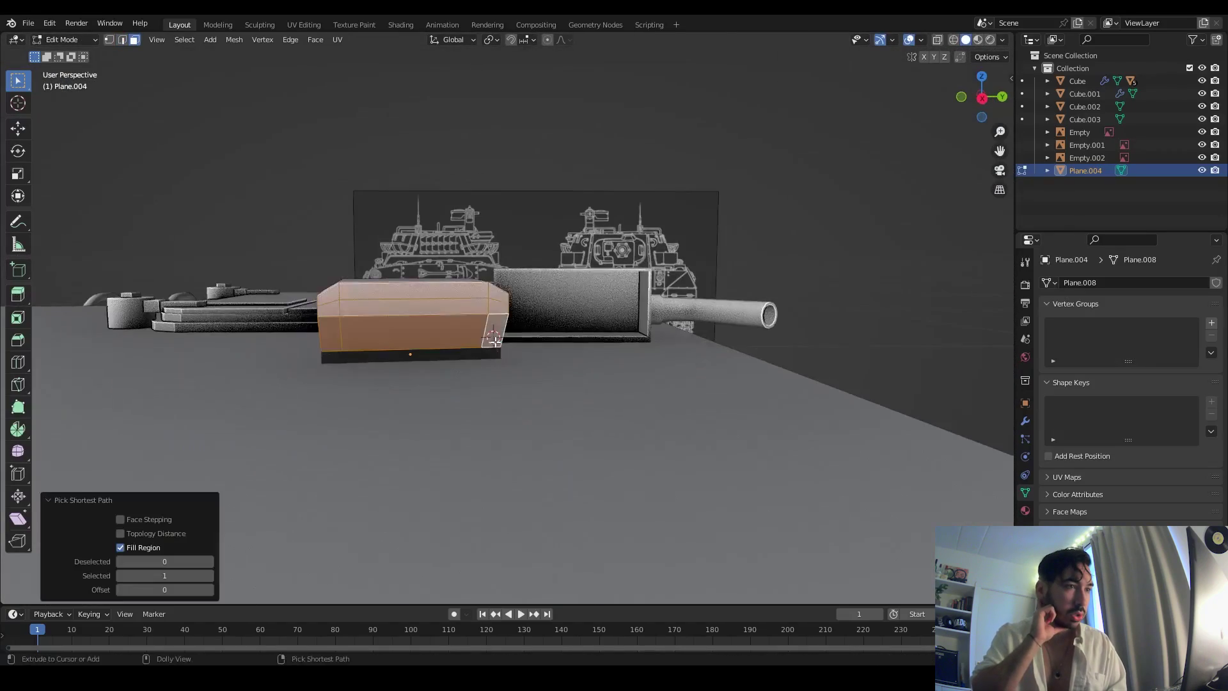
{"action": "middle_click_drag", "start_coordinate": [495, 340], "coordinate": [570, 410]}
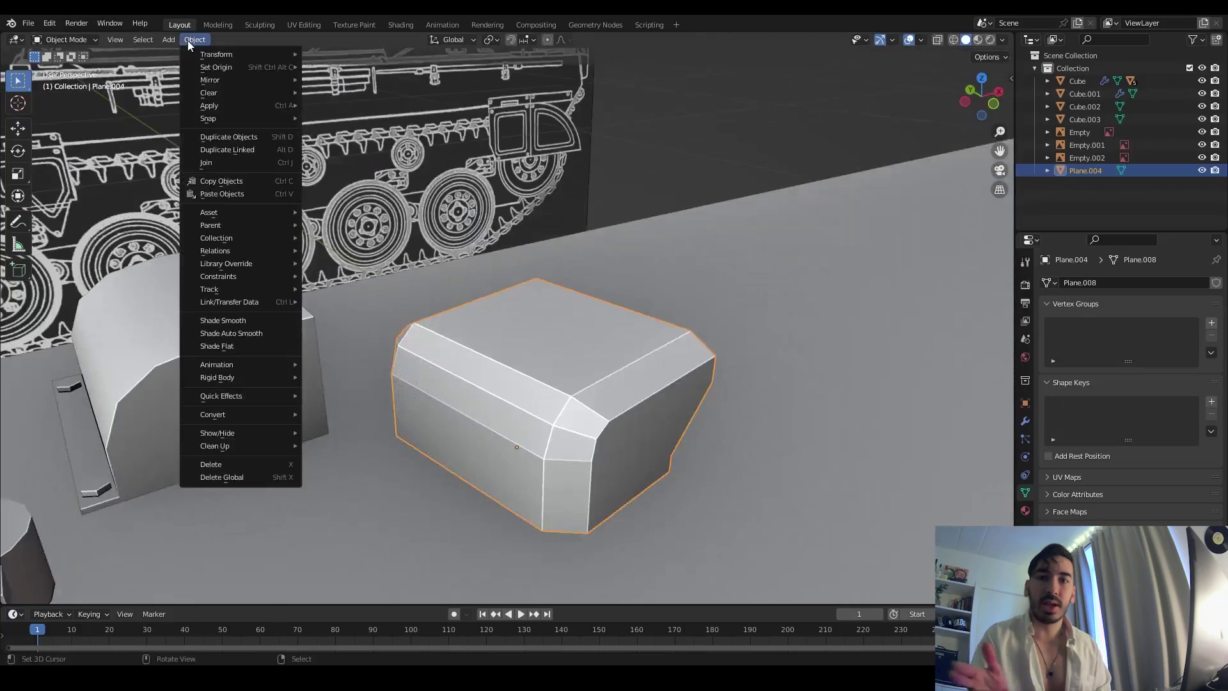
{"action": "left_click", "coordinate": [237, 320]}
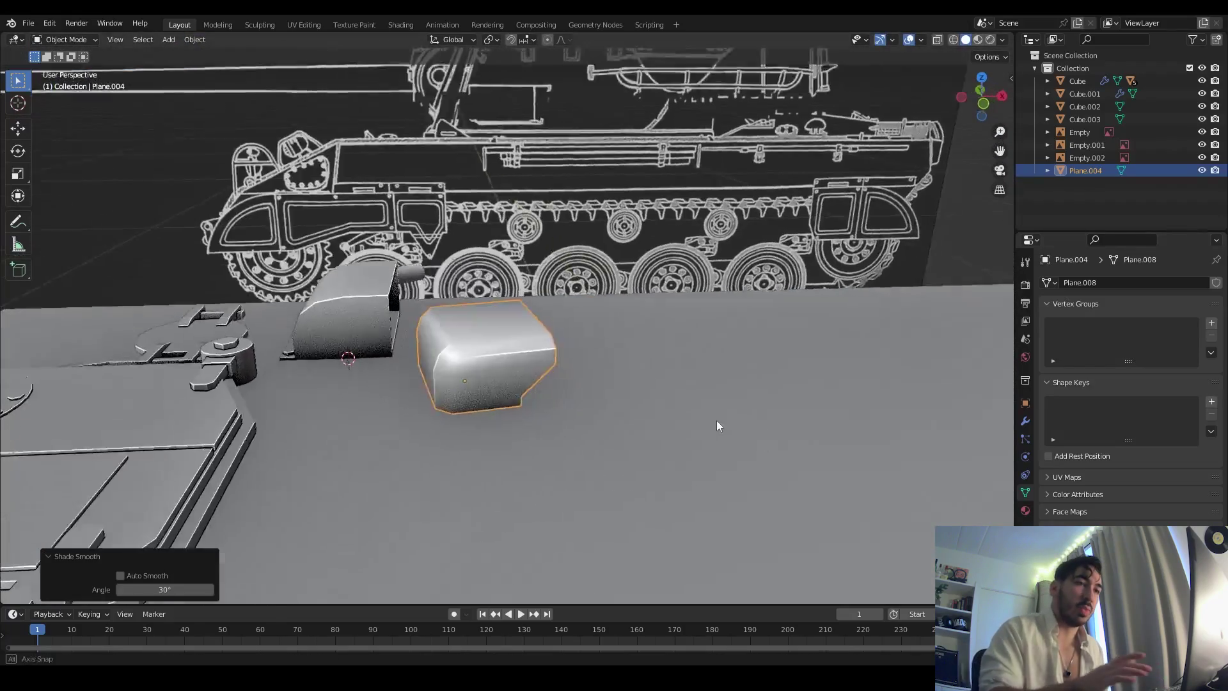
{"action": "scroll", "coordinate": [718, 425], "scroll_direction": "up", "scroll_amount": 3}
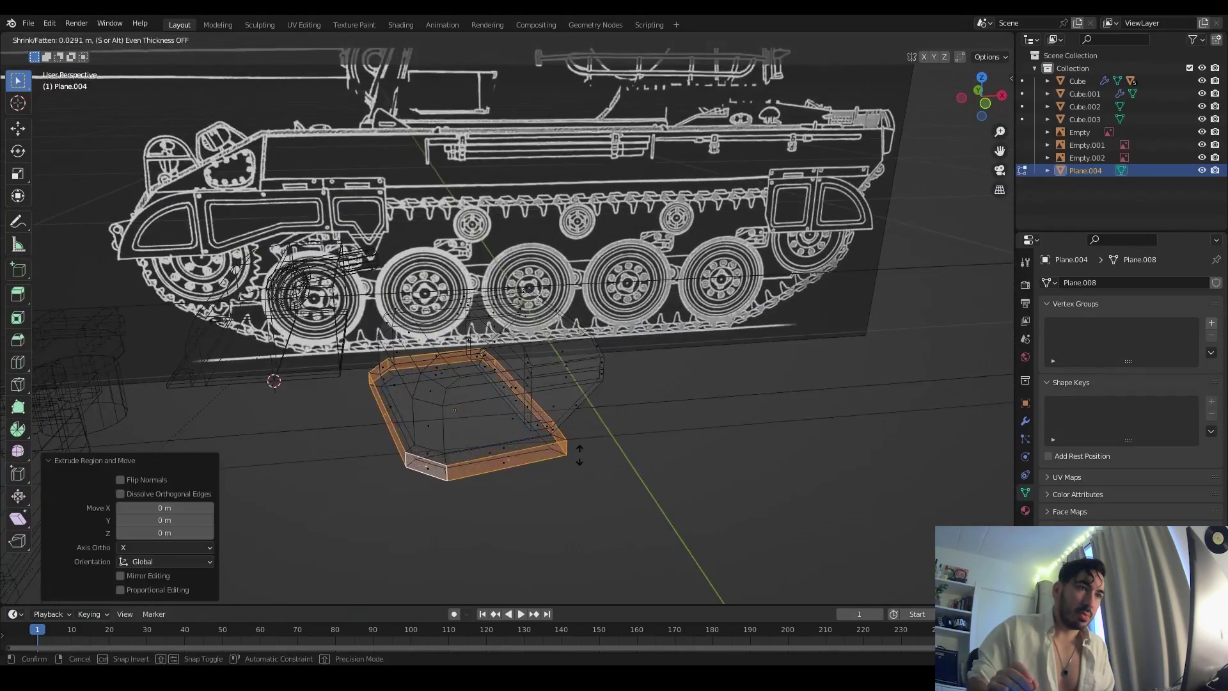
- Fatten the extruded rim around the chamfered box's base by about 0.029 m and scale it along X
{"action": "left_click", "coordinate": [579, 454]}
{"action": "key", "text": "shift+z"}
{"action": "key", "text": "s"}
{"action": "key", "text": "x"}
{"action": "key", "text": "x"}
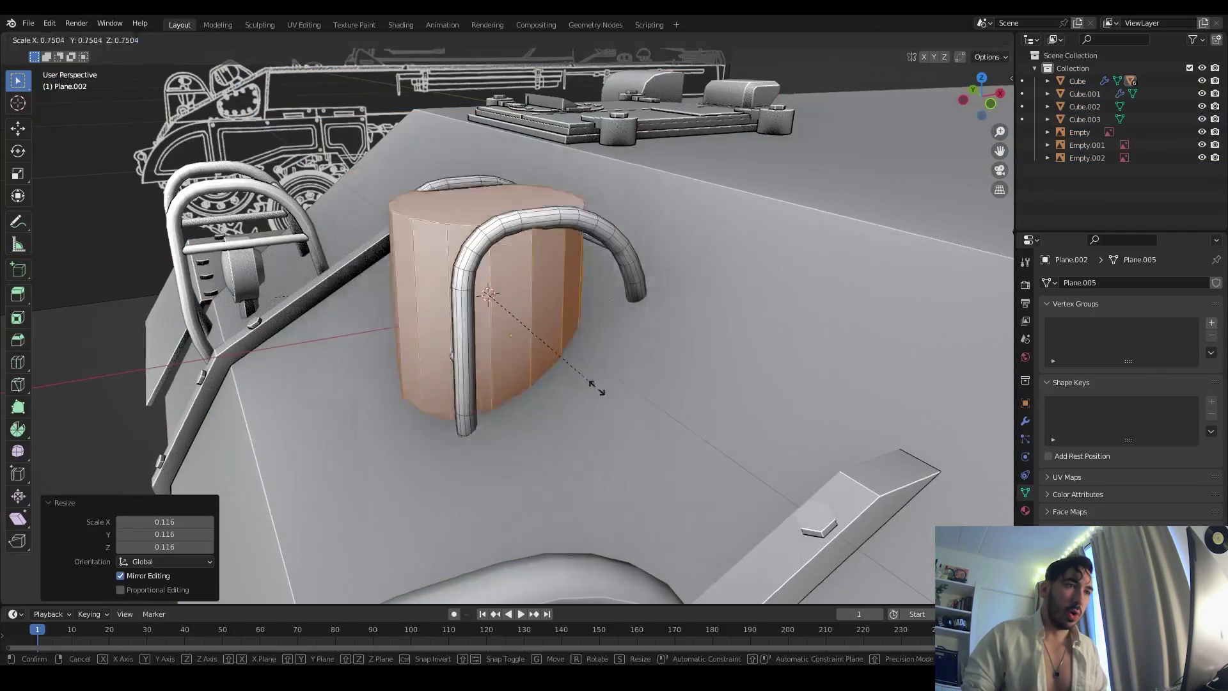
- Move the headlight cylinder into place inside the tubular guard and add a loop cut around its body
{"action": "key", "text": "g"}
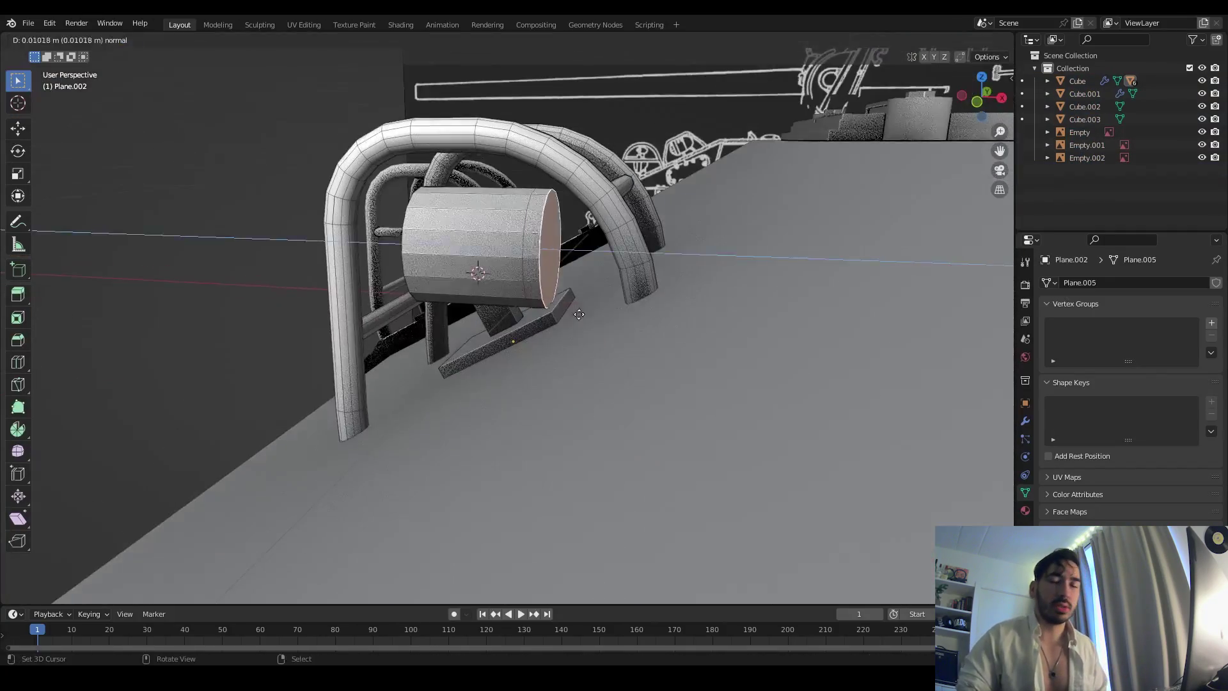
{"action": "key", "text": "ctrl+r"}
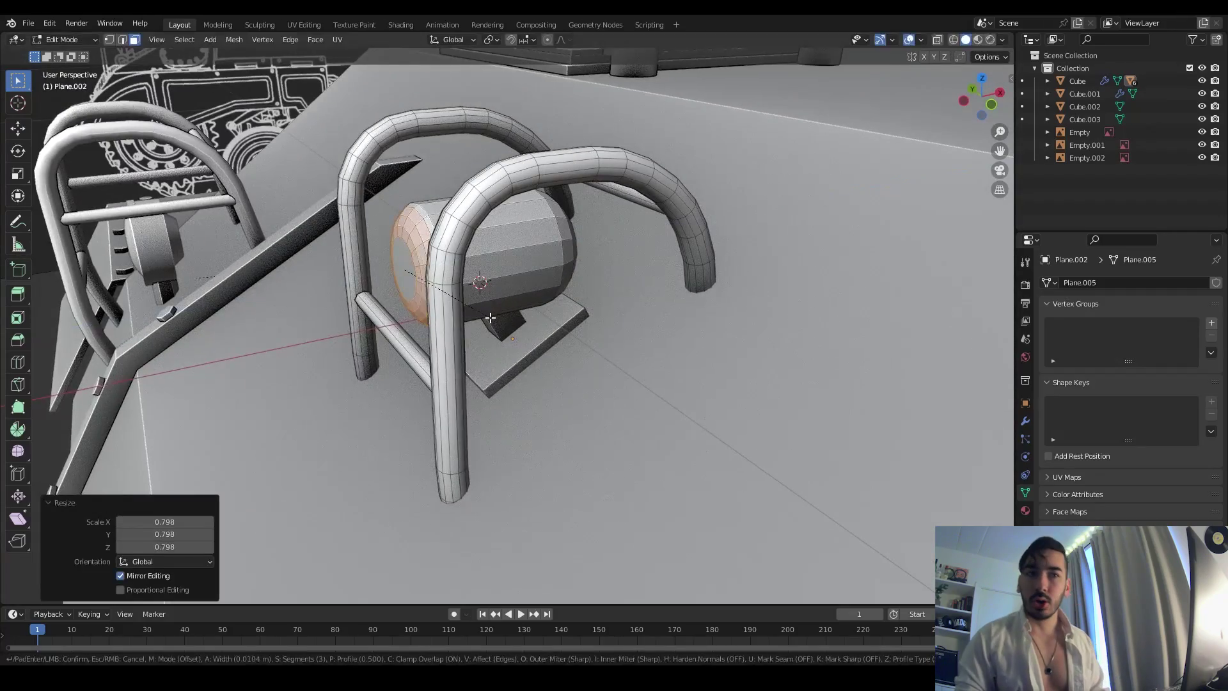
{"action": "left_click", "coordinate": [195, 39]}
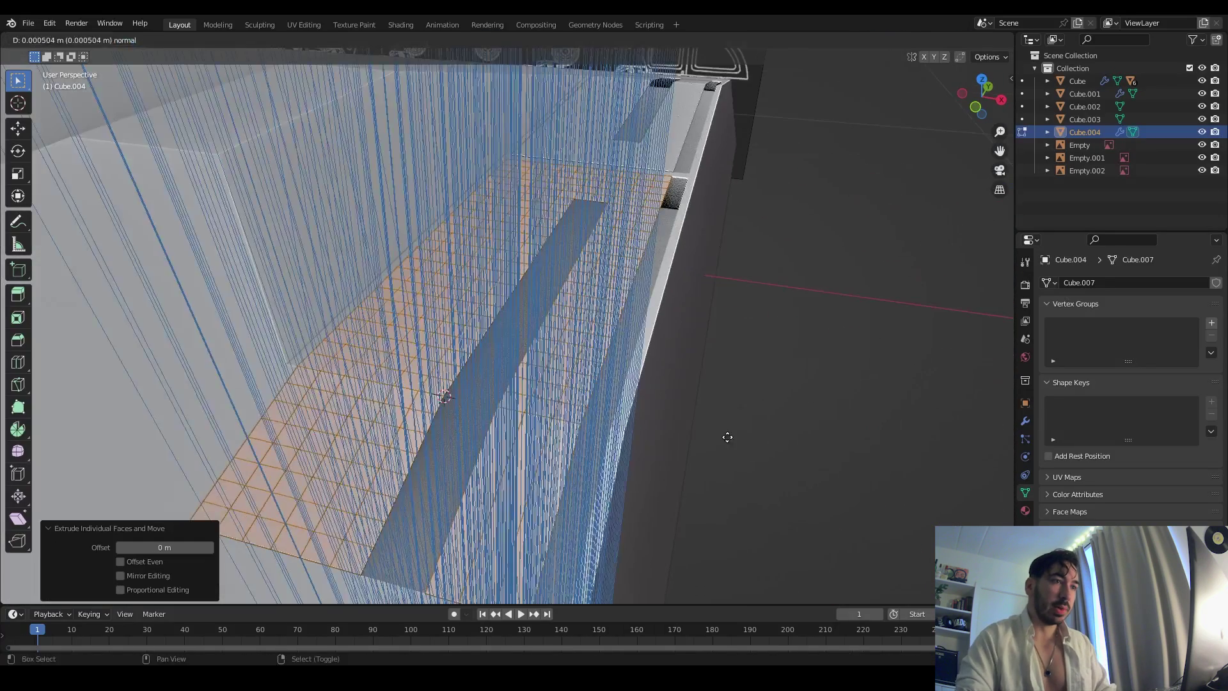
- Extrude the rear deck grille faces individually in place and inset them
{"action": "right_click", "coordinate": [727, 437]}
{"action": "key", "text": "i"}
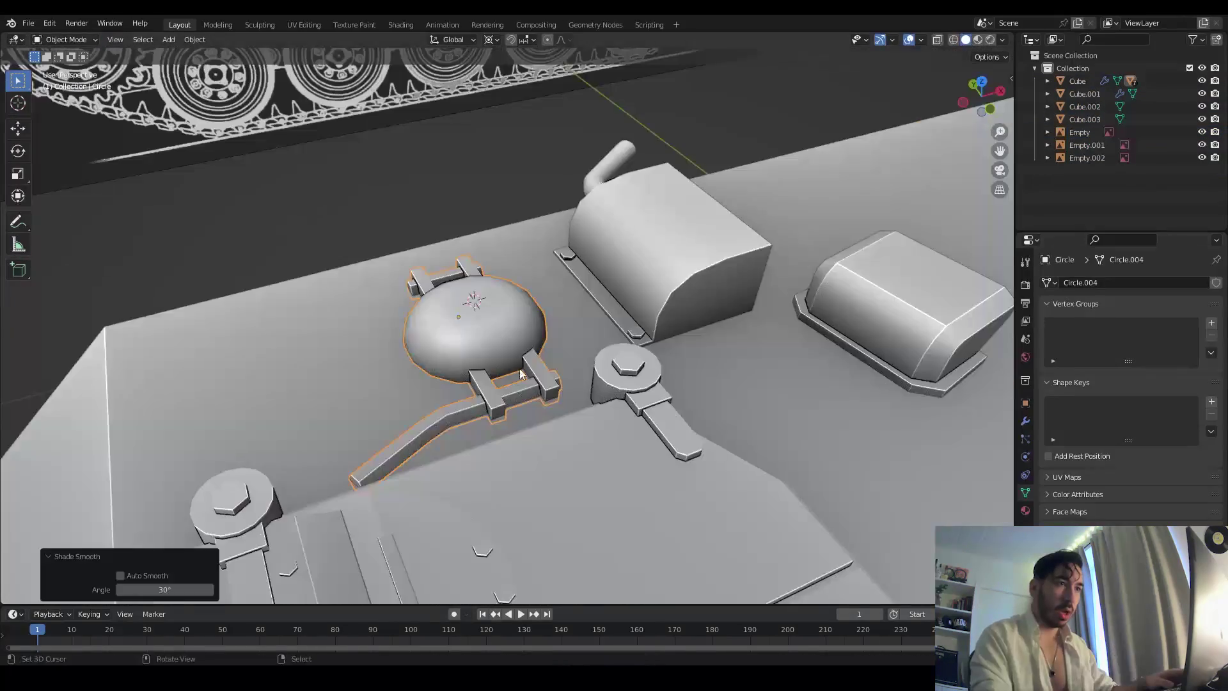
- Select the bolted round plate beside the domed cap on the rear deck
{"action": "scroll", "coordinate": [507, 374], "scroll_direction": "down", "scroll_amount": 3}
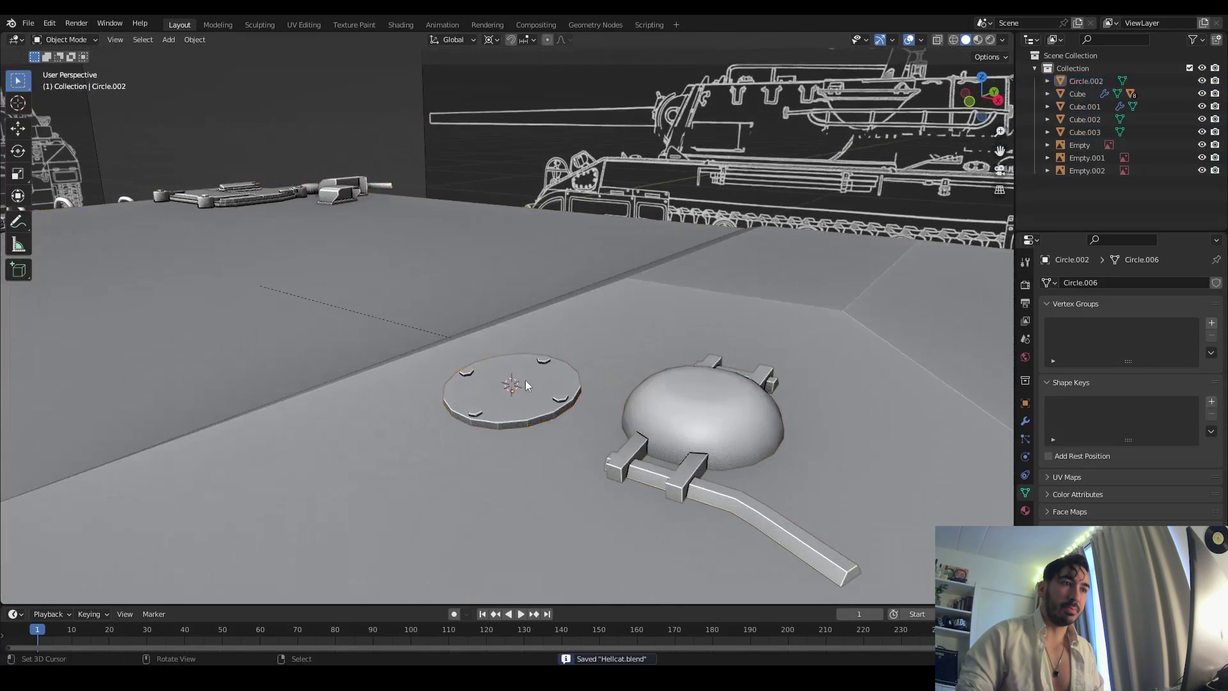
{"action": "left_click", "coordinate": [524, 384]}
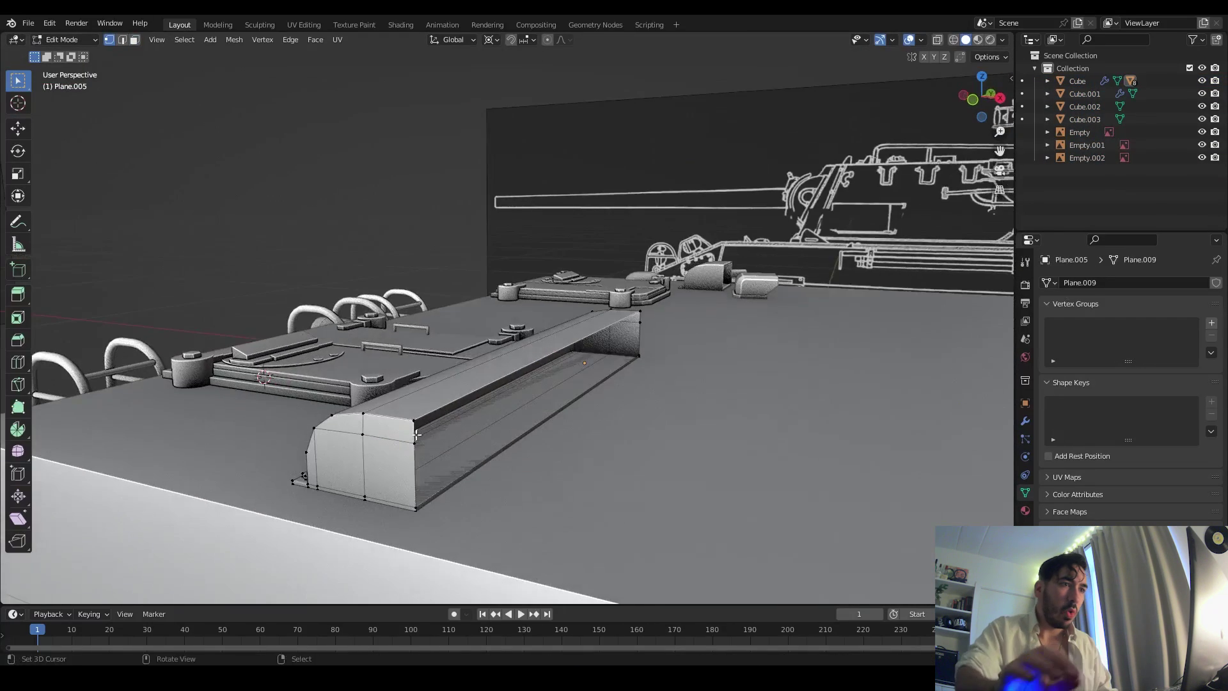
- Move the lower open edge of the long cover behind the hatch about 0.103 m along X to form a wedge
{"action": "left_click", "coordinate": [470, 481]}
{"action": "middle_click_drag", "start_coordinate": [470, 481], "coordinate": [617, 494]}
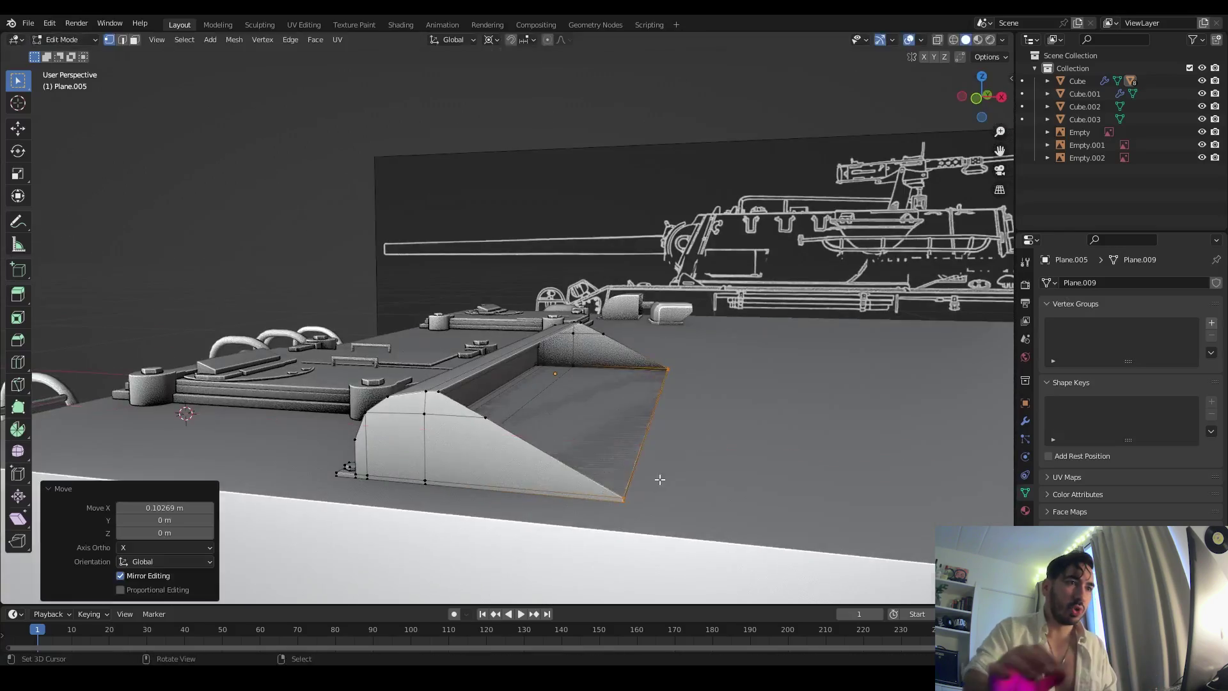
{"action": "key", "text": "i"}
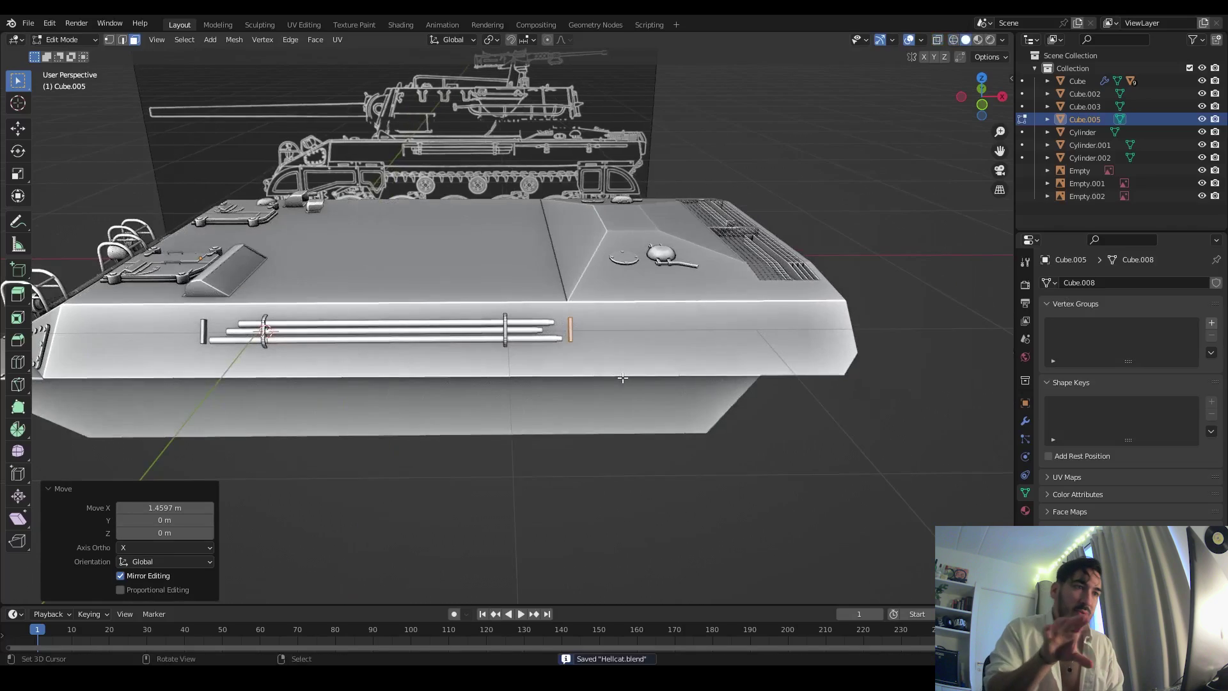
- Duplicate the small upright bracket at the rear end of the rods on the hull side
{"action": "key", "text": "shift+d"}
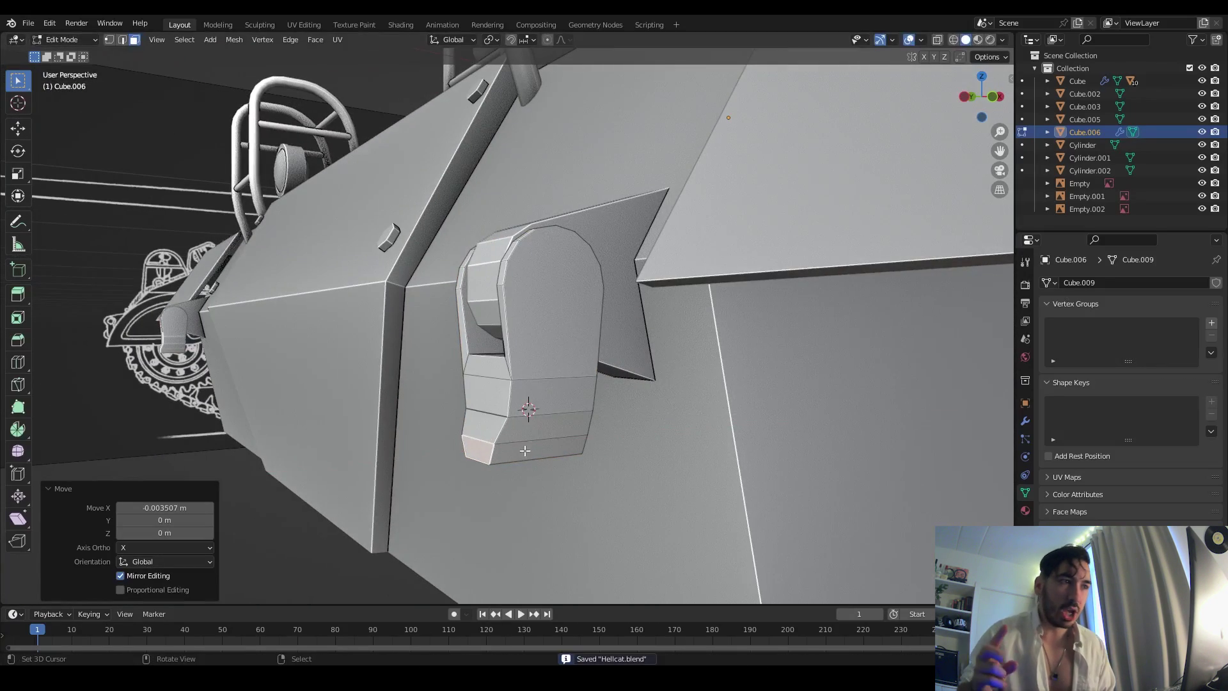
- Scale the bottom section of the front tow bracket along X to shape its protruding lip
{"action": "left_click", "coordinate": [471, 446]}
{"action": "key", "text": "alt+z"}
{"action": "key", "text": "alt+z"}
{"action": "key", "text": "alt+z"}
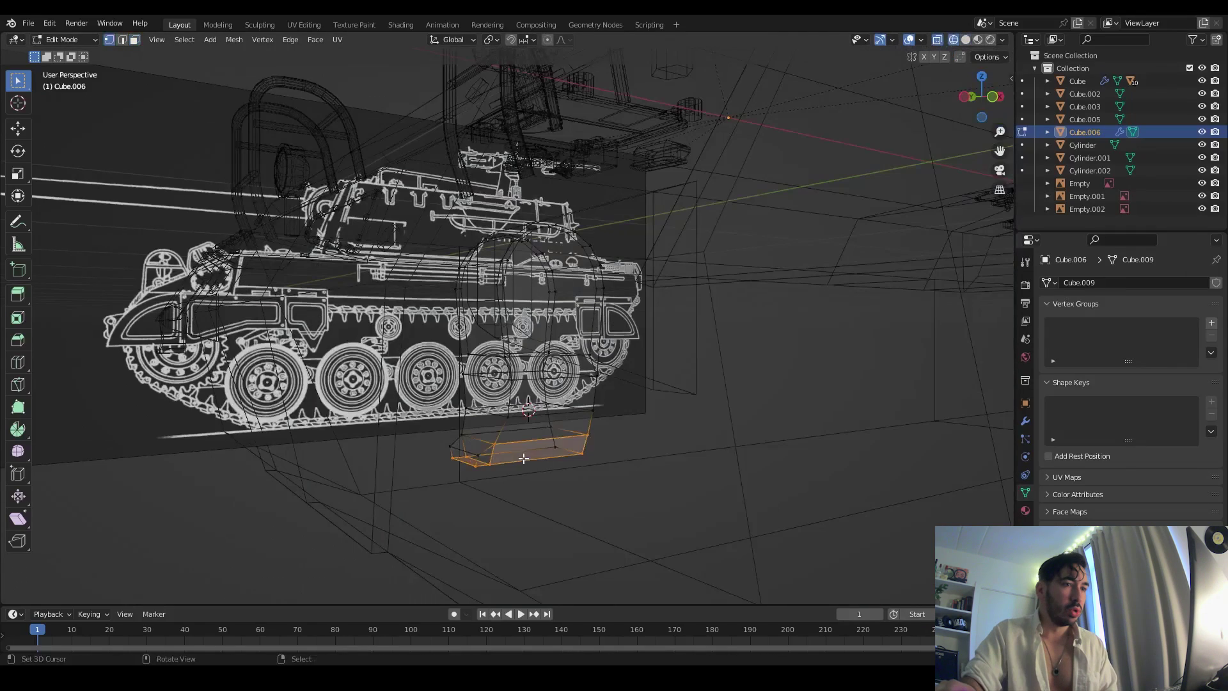
{"action": "key", "text": "alt+z"}
{"action": "key", "text": "s"}
{"action": "key", "text": "x"}
{"action": "left_click", "coordinate": [490, 466]}
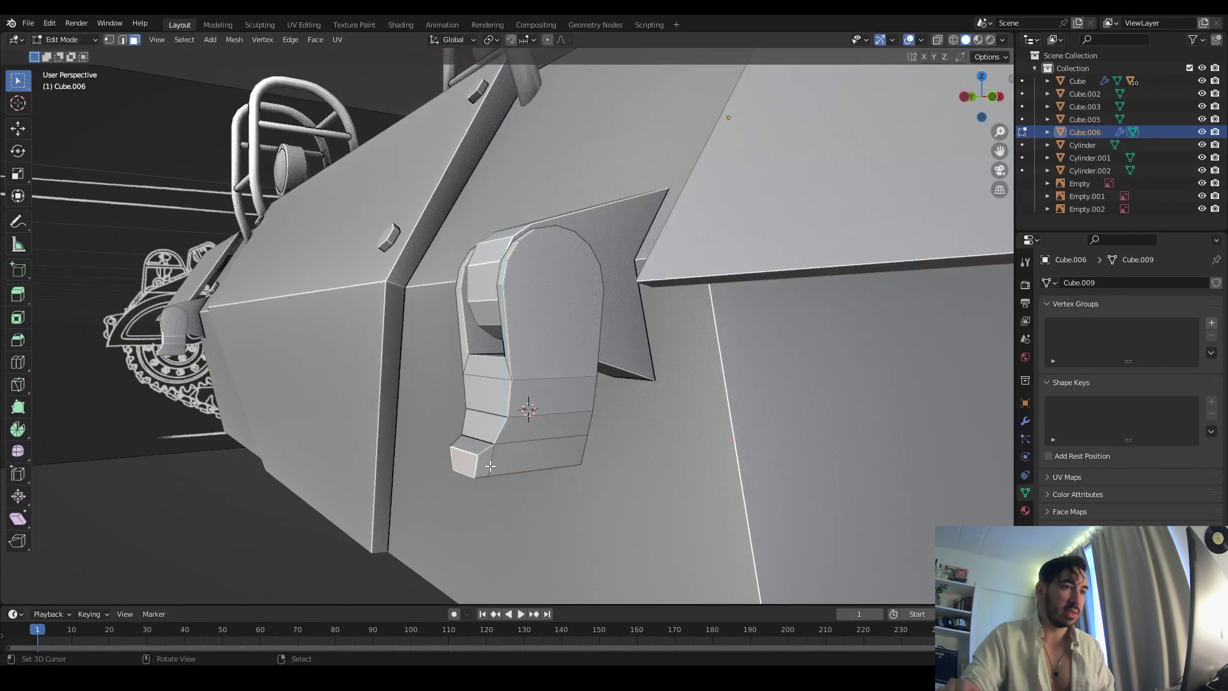
- Extrude the hexagonal bolt head in place on the tow bracket's side and scale it along Y
{"action": "left_click", "coordinate": [449, 455]}
{"action": "middle_click_drag", "start_coordinate": [449, 455], "coordinate": [590, 413]}
{"action": "right_click", "coordinate": [581, 406]}
{"action": "scroll", "coordinate": [576, 407], "scroll_direction": "up", "scroll_amount": 2}
{"action": "key", "text": "s"}
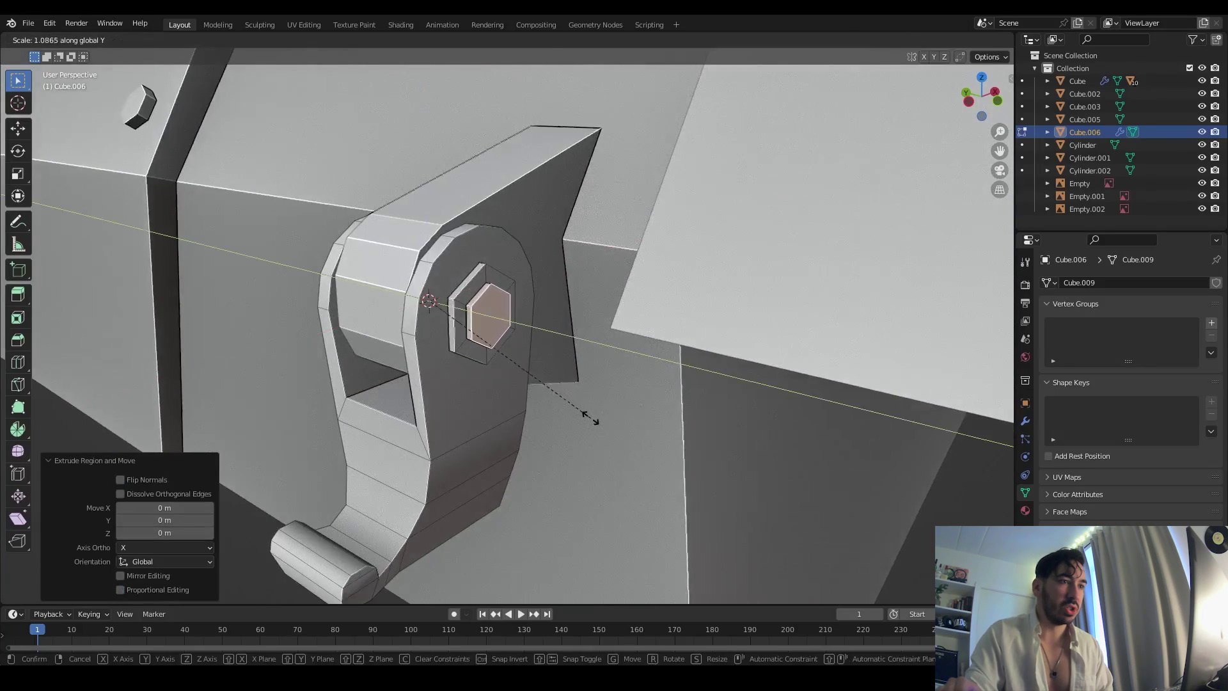
{"action": "left_click", "coordinate": [589, 417]}
- Finish editing the tow bracket, save the file and join the bracket with the hull
{"action": "key", "text": "Tab"}
{"action": "key", "text": "ctrl+s"}
{"action": "scroll", "coordinate": [521, 346], "scroll_direction": "down", "scroll_amount": 4}
{"action": "left_click", "coordinate": [521, 279], "text": "shift"}
{"action": "key", "text": "ctrl+j"}
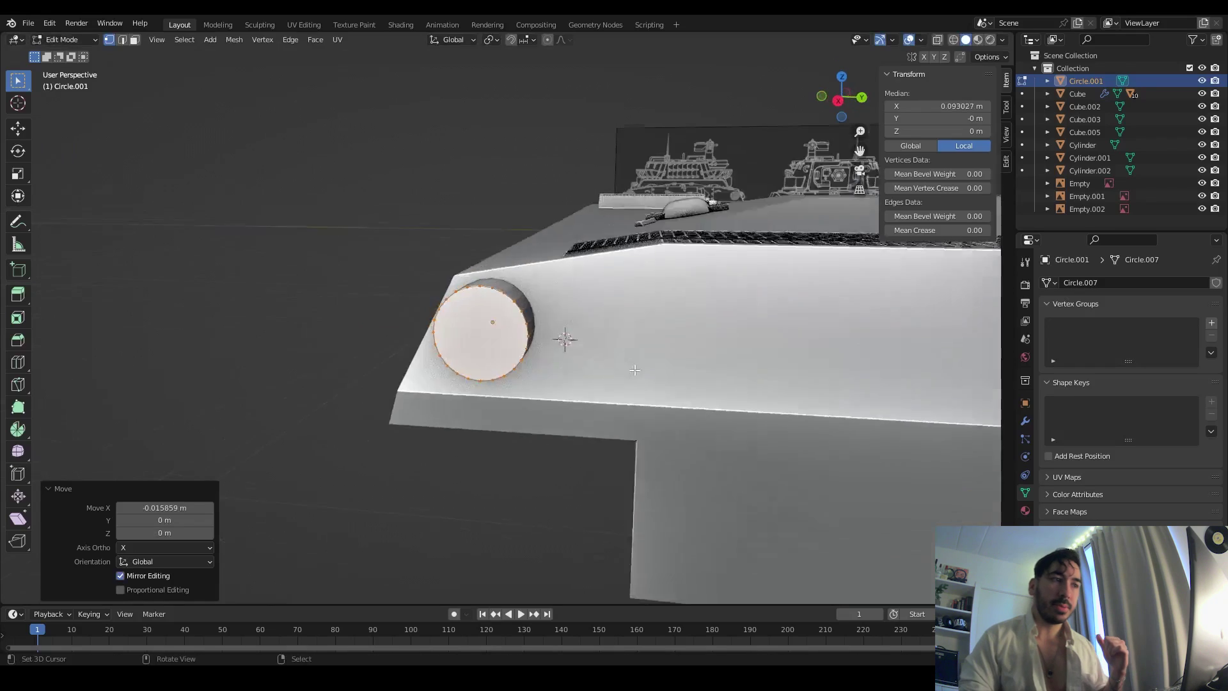
- Extrude the end cap of the cylinder at the hull's rear corner in place and scale it inward to form a rim
{"action": "key", "text": "e"}
{"action": "right_click", "coordinate": [633, 384]}
{"action": "scroll", "coordinate": [630, 397], "scroll_direction": "up", "scroll_amount": 2}
{"action": "key", "text": "s"}
{"action": "left_click", "coordinate": [631, 414]}
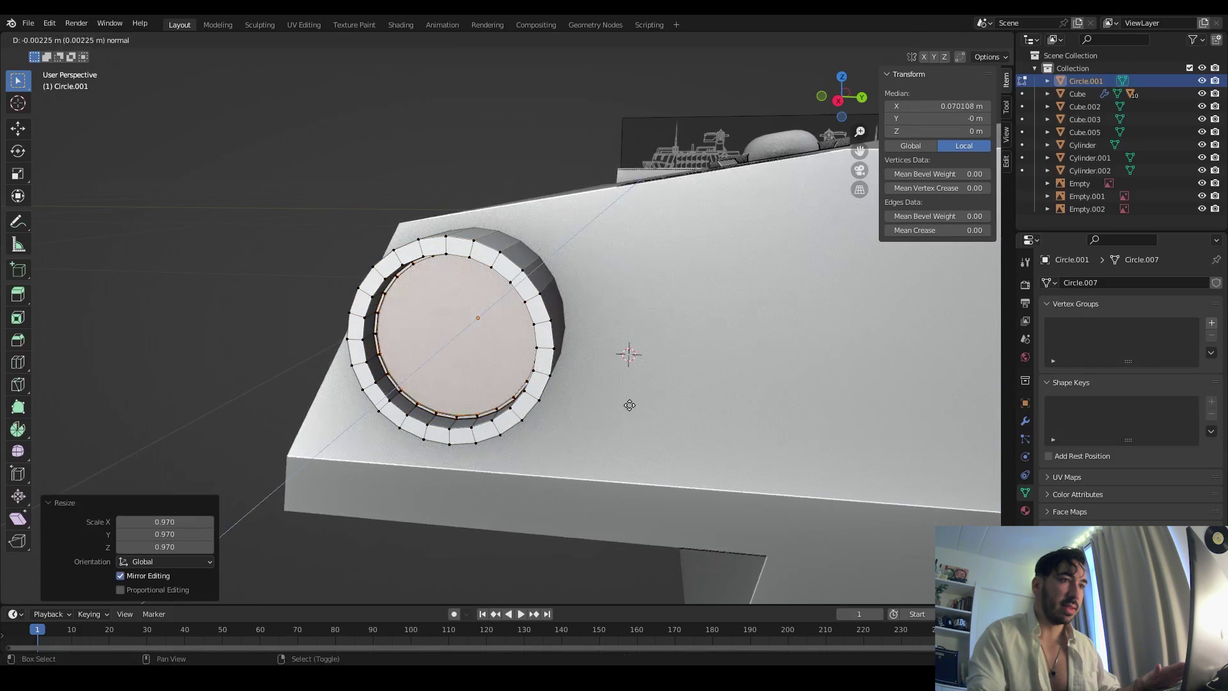
{"action": "middle_click_drag", "start_coordinate": [631, 405], "coordinate": [341, 329]}
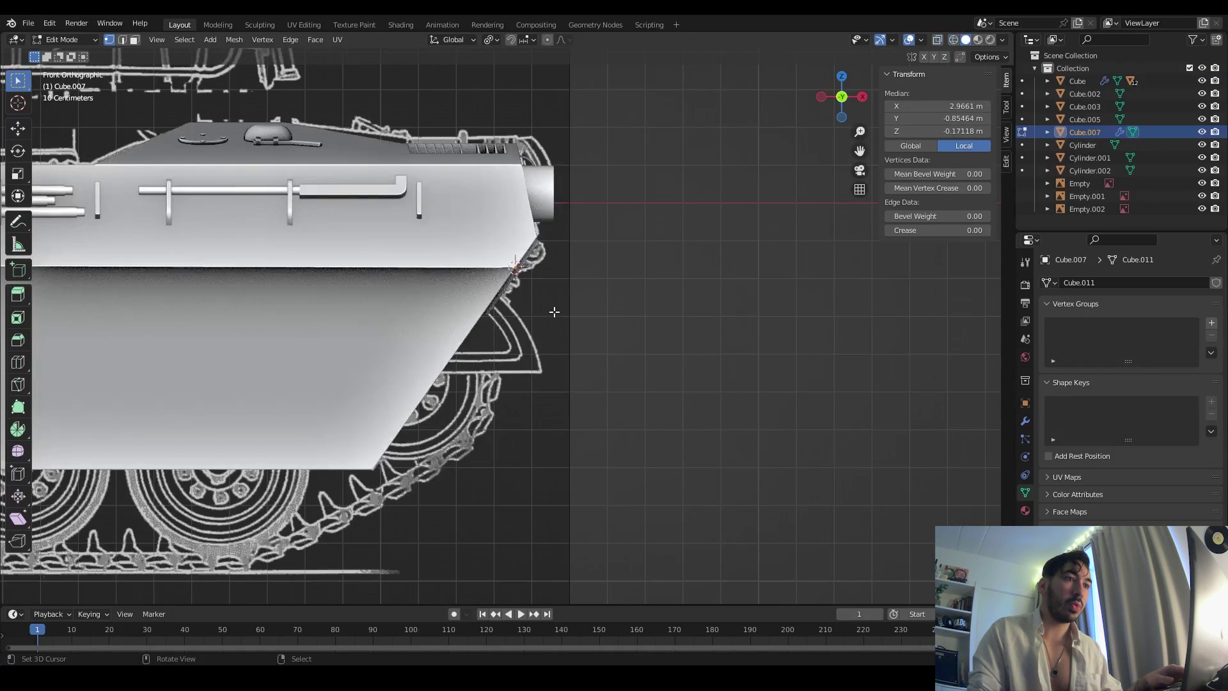
- Extrude the rear fender's outline from the hull's lower rear corner, following the side blueprint downward along Z
{"action": "key", "text": "e"}
{"action": "right_click", "coordinate": [554, 312]}
{"action": "key", "text": "alt+z"}
{"action": "key", "text": "e"}
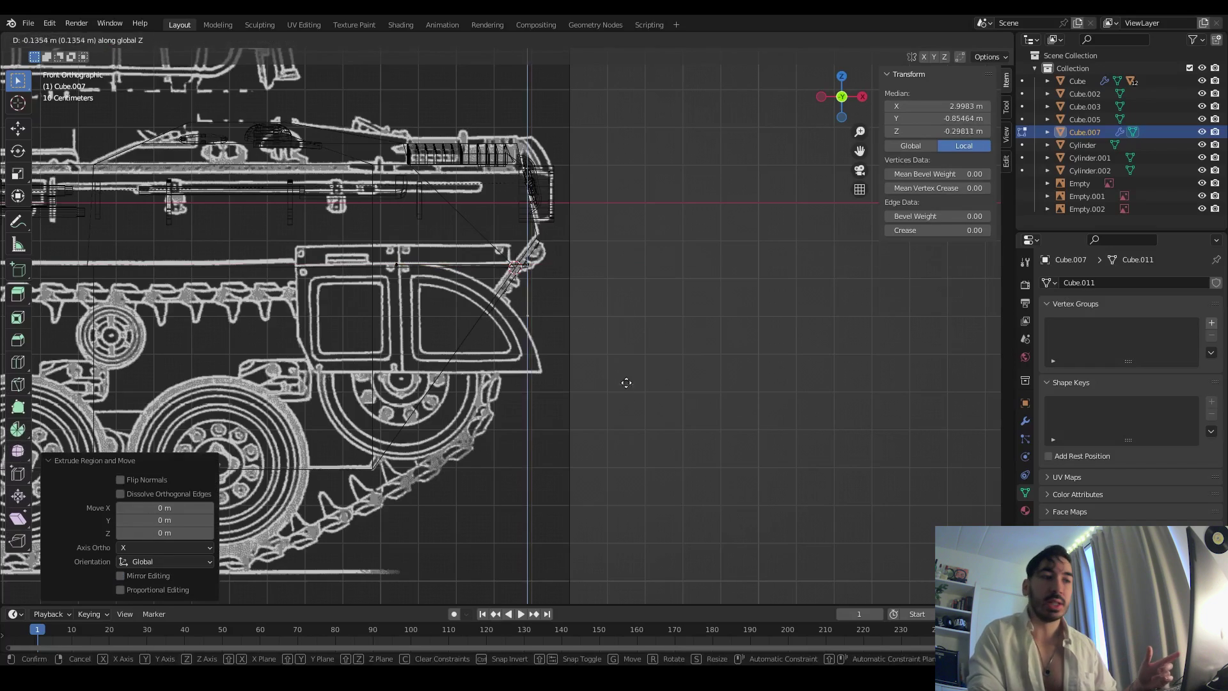
{"action": "left_click", "coordinate": [649, 422]}
{"action": "key", "text": "alt+z"}
{"action": "middle_click_drag", "start_coordinate": [644, 382], "coordinate": [698, 371]}
{"action": "scroll", "coordinate": [697, 371], "scroll_direction": "up", "scroll_amount": 3}
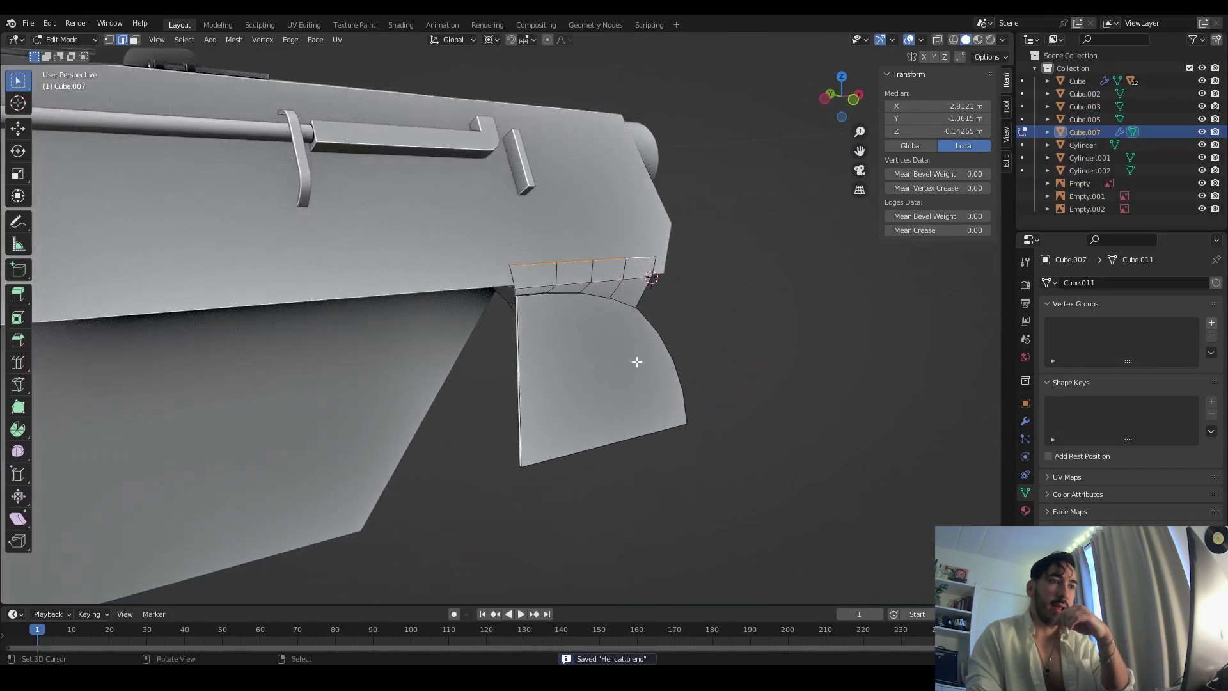
- Move the rear fender's front vertices along negative X and check them against the side blueprint
{"action": "key", "text": "alt+z"}
{"action": "key", "text": "1"}
{"action": "middle_click_drag", "start_coordinate": [557, 334], "coordinate": [523, 323]}
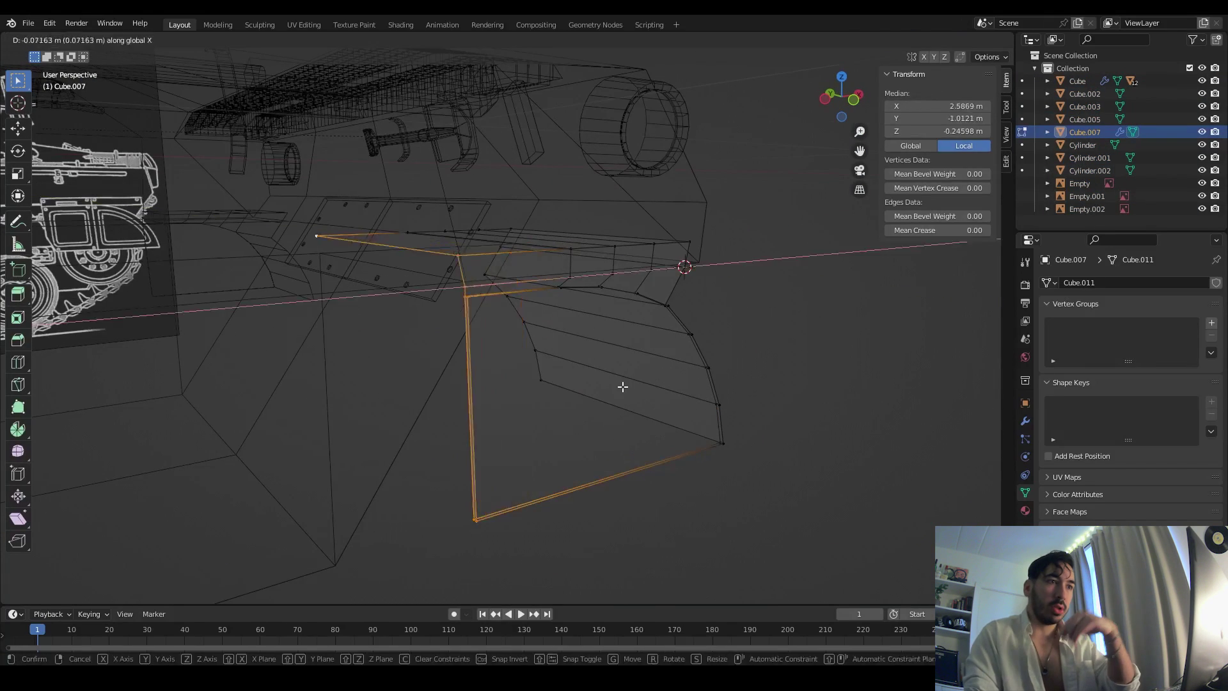
{"action": "left_click", "coordinate": [496, 384]}
{"action": "key", "text": "KP_1"}
{"action": "key", "text": "alt+z"}
{"action": "key", "text": "alt+z"}
{"action": "key", "text": "3"}
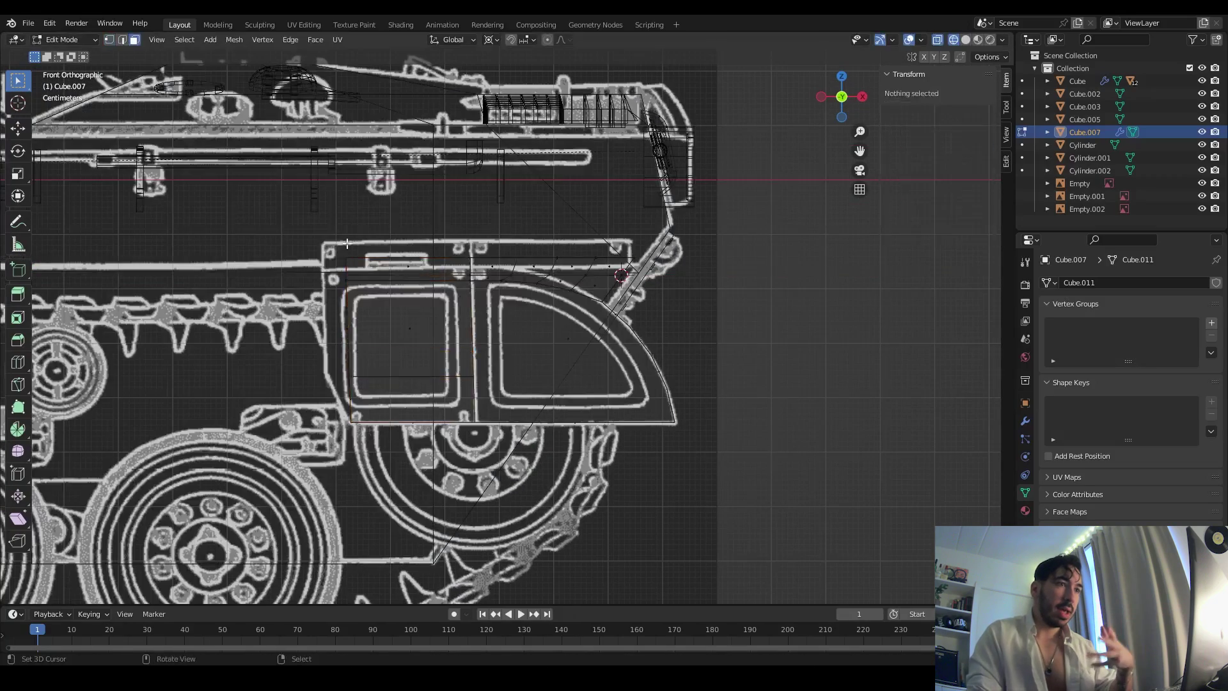
- Box-select the column of vertices along the rear fender's vertical panel seam in the front view
{"action": "left_click", "coordinate": [392, 330]}
{"action": "key", "text": "alt+z"}
{"action": "key", "text": "alt+z"}
{"action": "scroll", "coordinate": [447, 333], "scroll_direction": "up", "scroll_amount": 1}
{"action": "left_click_drag", "start_coordinate": [446, 232], "coordinate": [474, 503]}
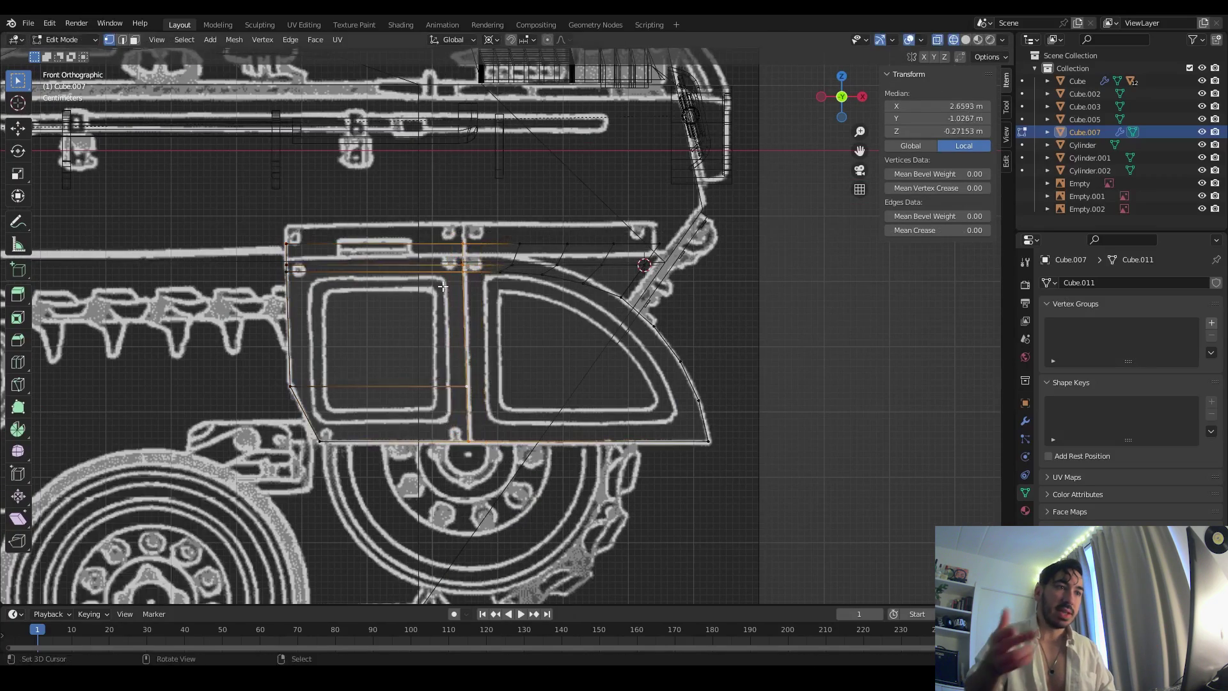
- Extrude the selected seam geometry on the rear fender, and extrude a second selection on it
{"action": "key", "text": "alt+z"}
{"action": "key", "text": "e"}
{"action": "left_click", "coordinate": [664, 444]}
{"action": "middle_click_drag", "start_coordinate": [443, 286], "coordinate": [601, 403]}
{"action": "left_click", "coordinate": [721, 444]}
{"action": "key", "text": "e"}
{"action": "left_click", "coordinate": [637, 421]}
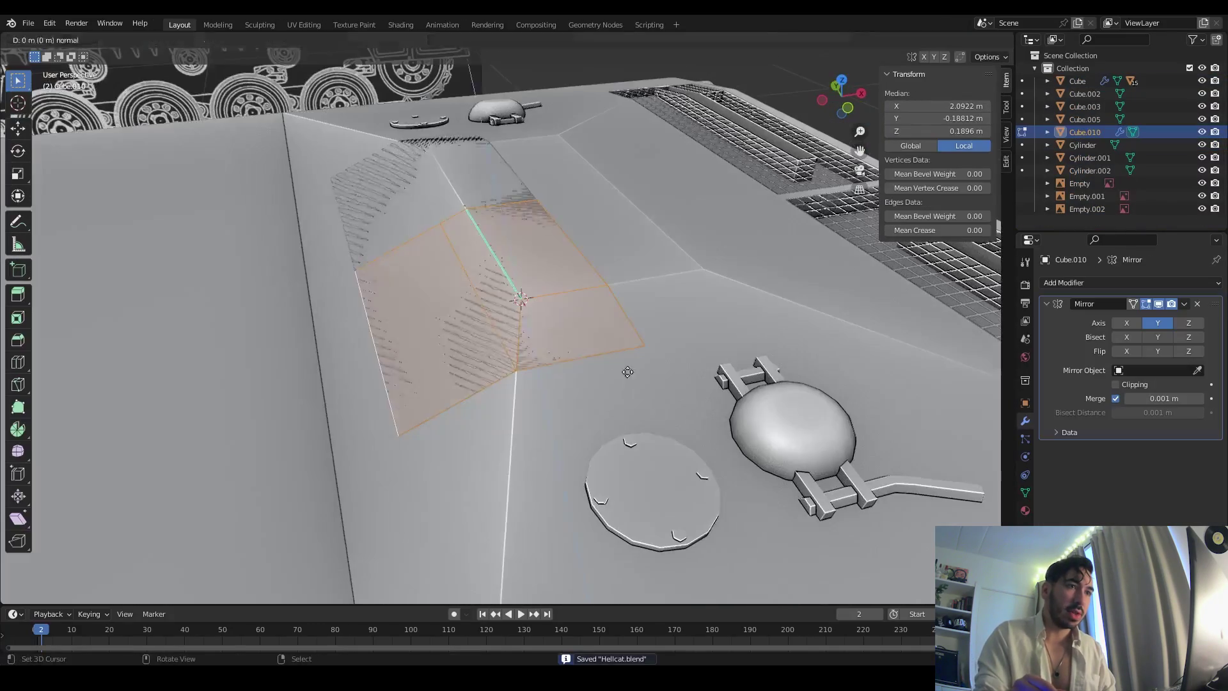
- Fatten the extruded plate faces over the engine deck's ridge to give them thickness
{"action": "key", "text": "alt+s"}
{"action": "left_click", "coordinate": [622, 351]}
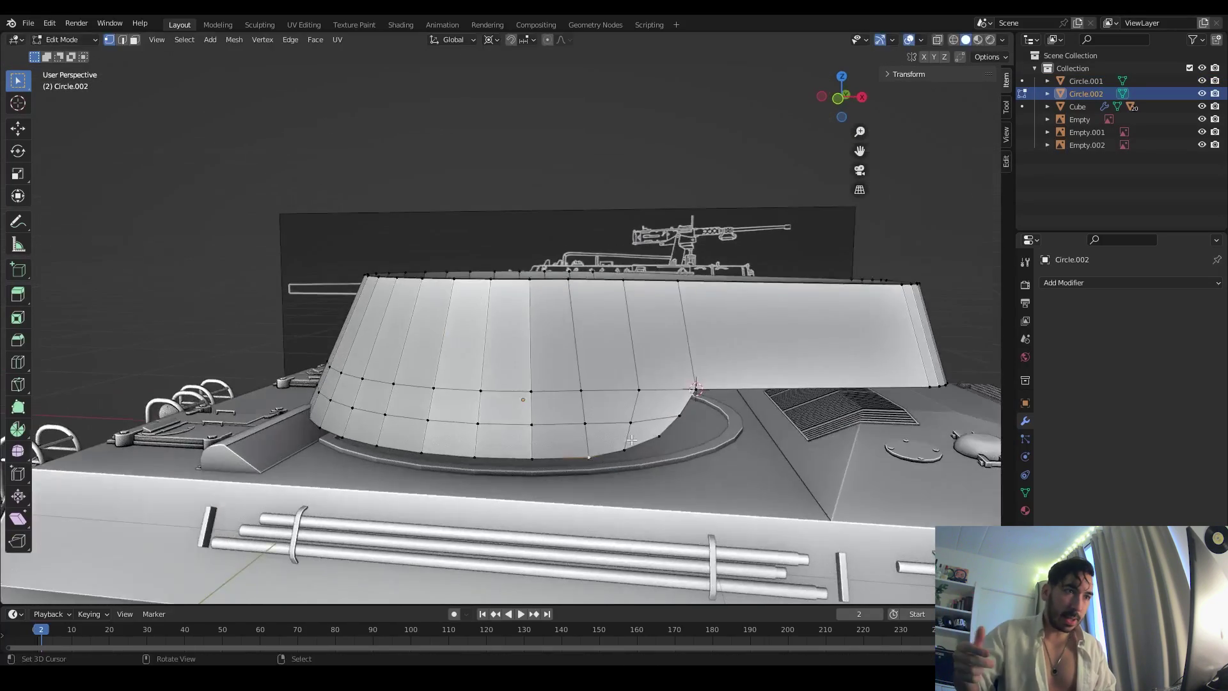
- Merge pairs of vertices along the lower rear curve of the turret
{"action": "right_click", "coordinate": [727, 371]}
{"action": "mouse_move", "coordinate": [655, 340]}
{"action": "left_click", "coordinate": [794, 417]}
{"action": "right_click", "coordinate": [766, 350]}
{"action": "mouse_move", "coordinate": [710, 341]}
{"action": "left_click", "coordinate": [857, 417]}
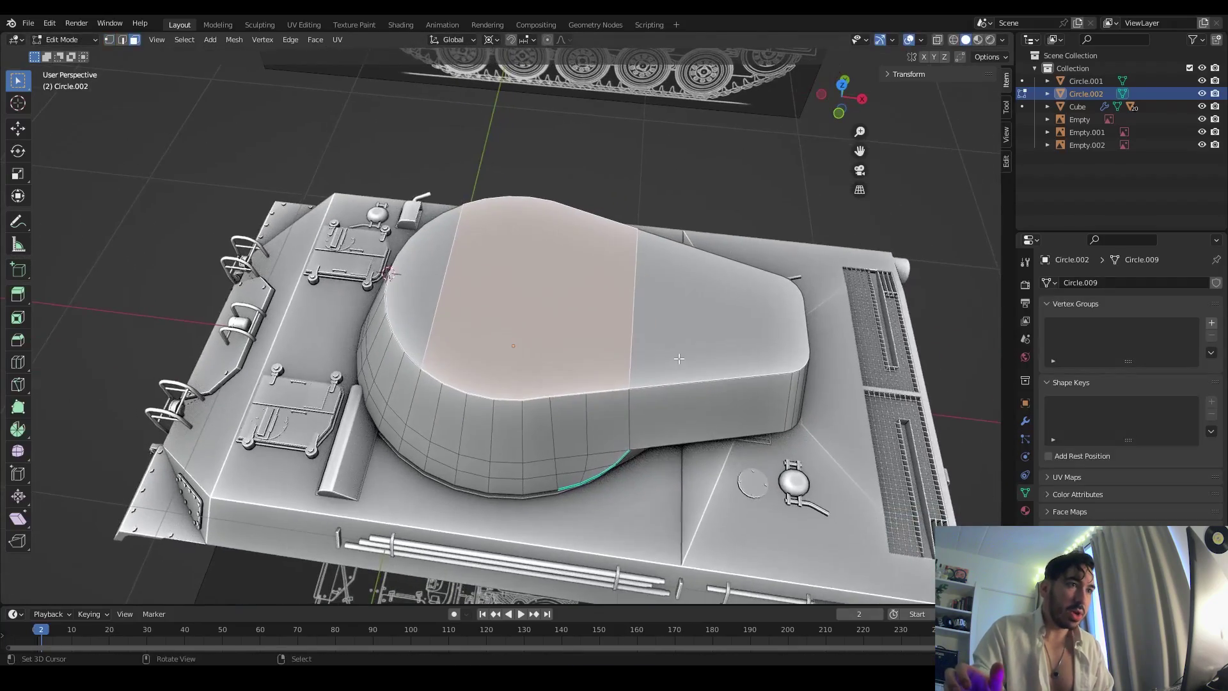
- Inset the middle face of the turret roof and extrude it to form the open crew compartment
{"action": "key", "text": "i"}
{"action": "left_click", "coordinate": [679, 359]}
{"action": "key", "text": "e"}
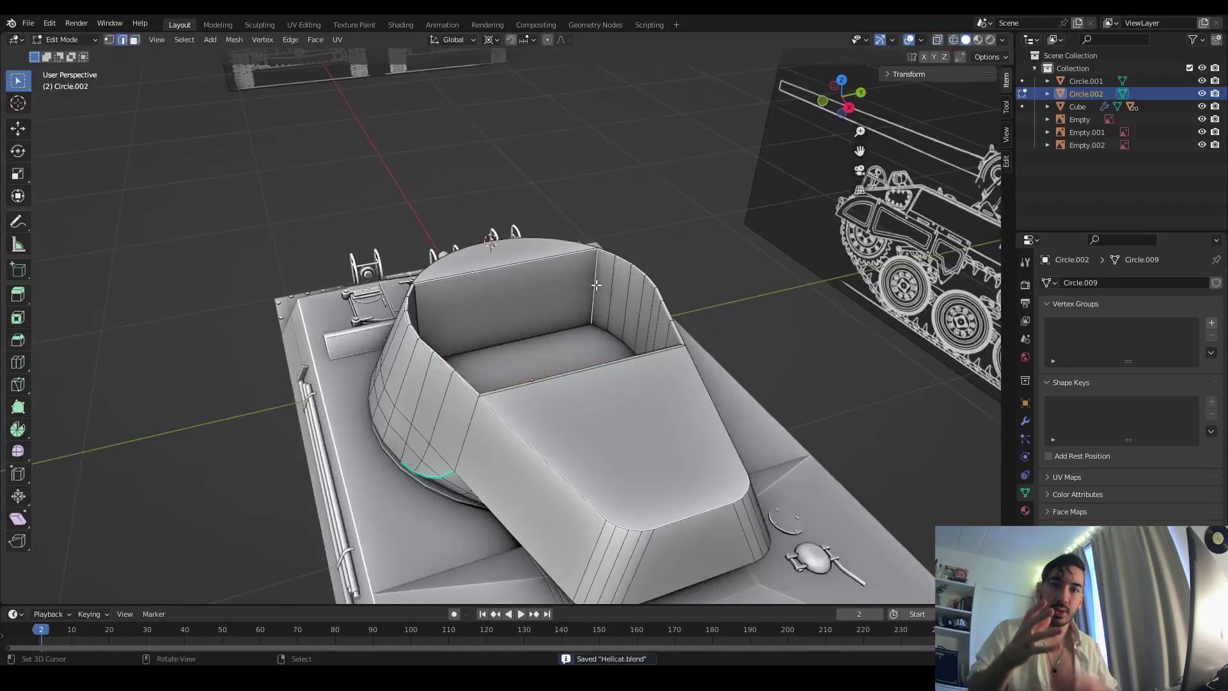
- Duplicate the vertical corner edge inside the turret compartment along Y across the front wall and extrude it
{"action": "key", "text": "shift+d"}
{"action": "key", "text": "y"}
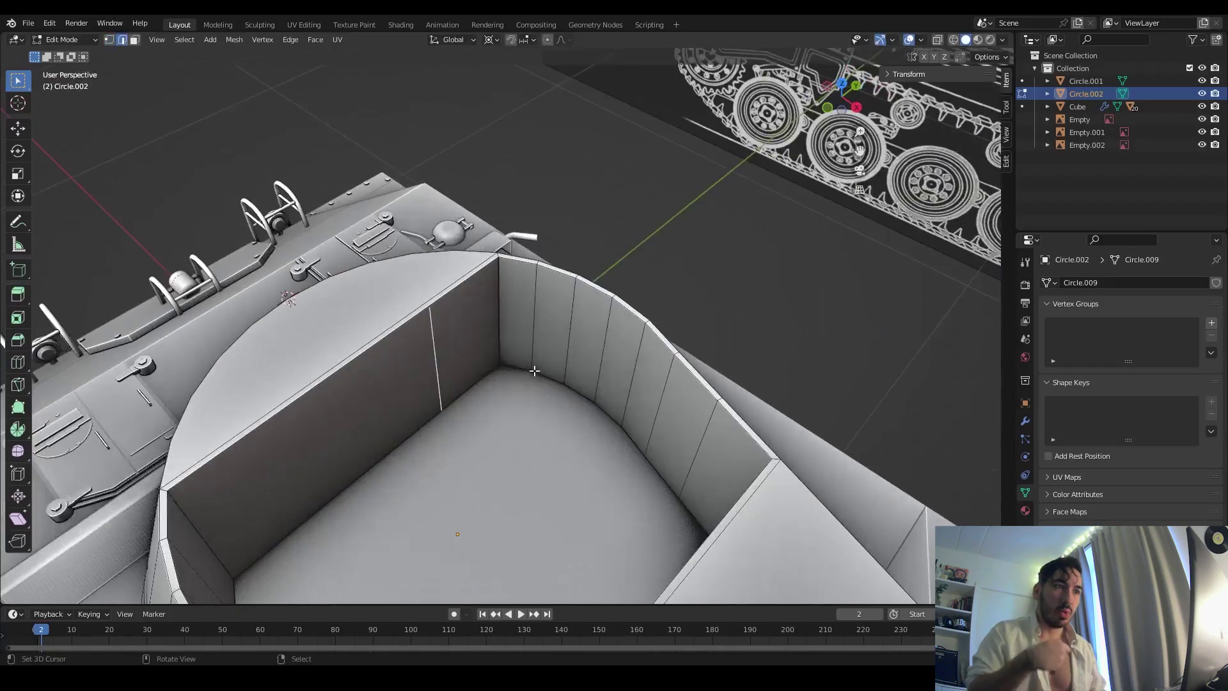
{"action": "key", "text": "e"}
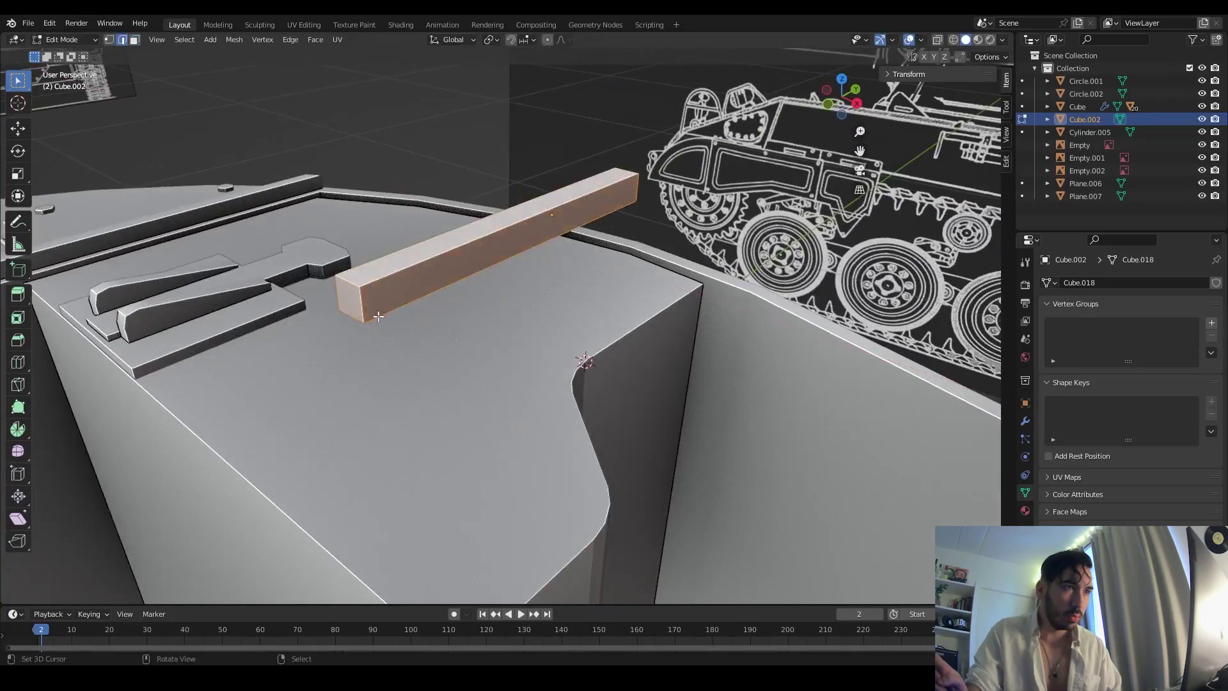
- Delete the bar's other faces to leave only its top strip, and extrude the strip's end edges downward
{"action": "key", "text": "3"}
{"action": "key", "text": "alt+z"}
{"action": "middle_click_drag", "start_coordinate": [379, 316], "coordinate": [524, 223]}
{"action": "key", "text": "alt+z"}
{"action": "key", "text": "x"}
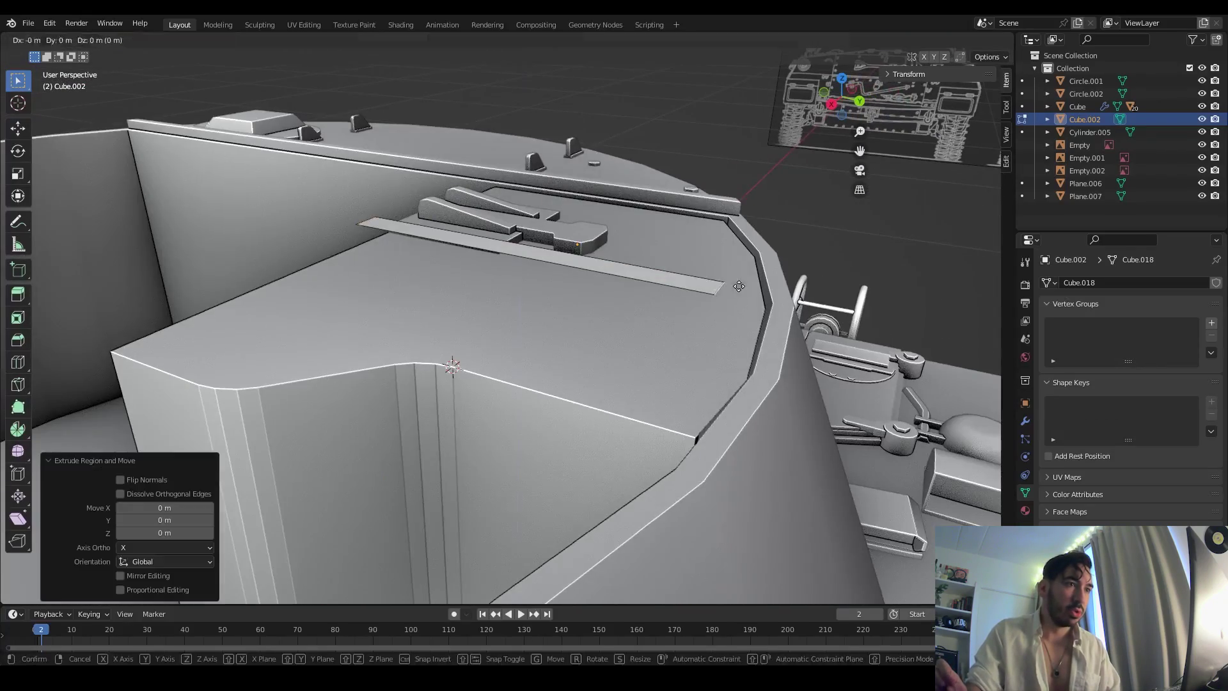
{"action": "left_click", "coordinate": [739, 286]}
- Bevel the strip's two bend edges about 0.103 m wide with 4 segments to form a curved handle
{"action": "key", "text": "alt+z"}
{"action": "middle_click_drag", "start_coordinate": [739, 285], "coordinate": [787, 332]}
{"action": "key", "text": "alt+z"}
{"action": "key", "text": "2"}
{"action": "key", "text": "ctrl+b"}
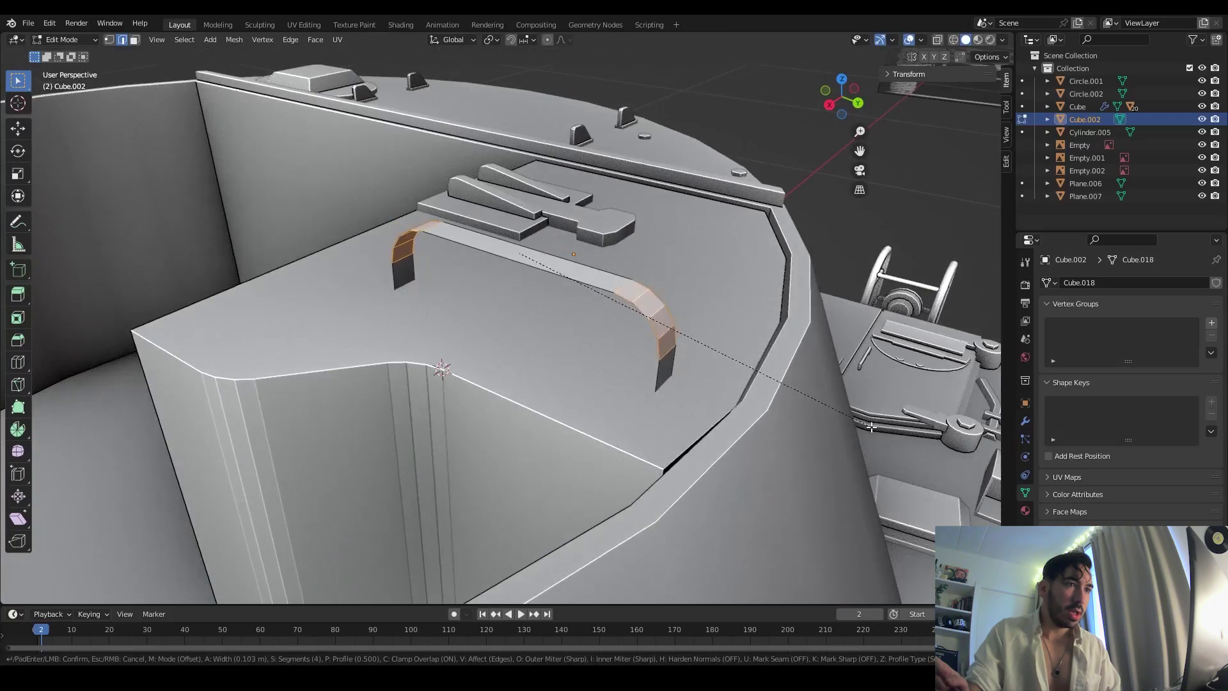
{"action": "left_click", "coordinate": [872, 427]}
- Merge the handle's vertices by distance and bevel its lengthwise edges to round the profile
{"action": "key", "text": "a"}
{"action": "key", "text": "alt+z"}
{"action": "middle_click_drag", "start_coordinate": [871, 426], "coordinate": [739, 373]}
{"action": "key", "text": "m"}
{"action": "key", "text": "b"}
{"action": "left_click", "coordinate": [766, 440]}
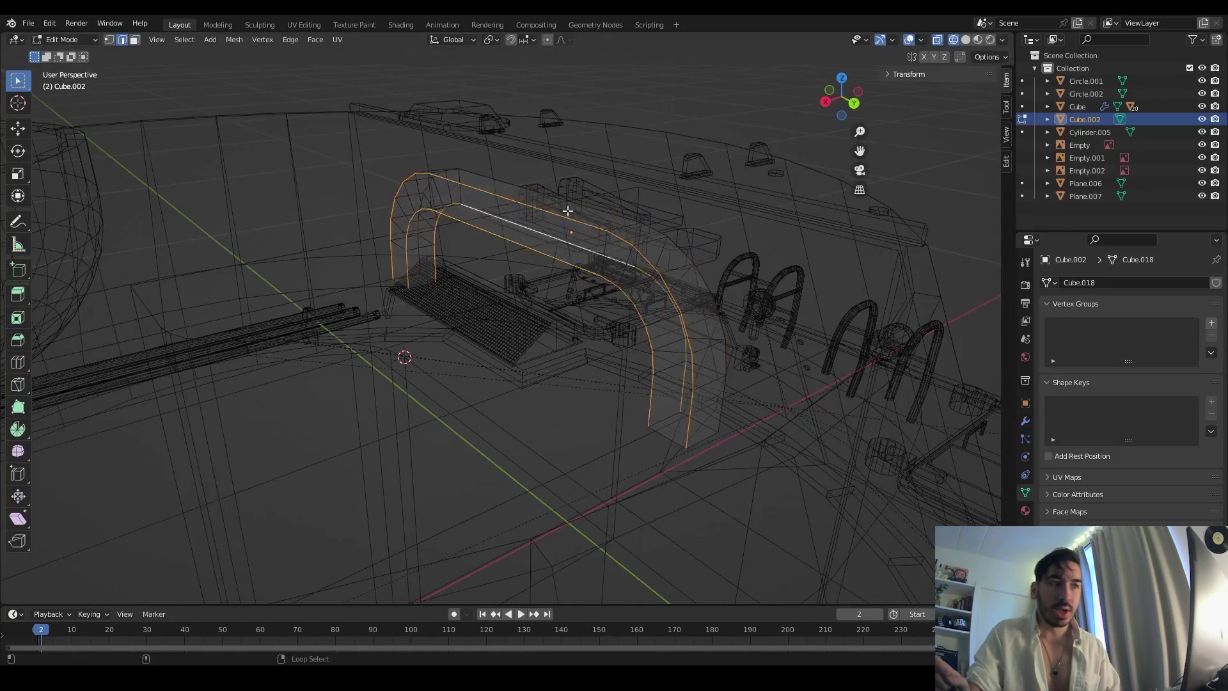
{"action": "middle_click_drag", "start_coordinate": [765, 439], "coordinate": [794, 452]}
{"action": "key", "text": "ctrl+b"}
- Duplicate the grab handle to the crew compartment's front rim and stretch one end about 0.18 m along Y
{"action": "key", "text": "alt+z"}
{"action": "key", "text": "shift+d"}
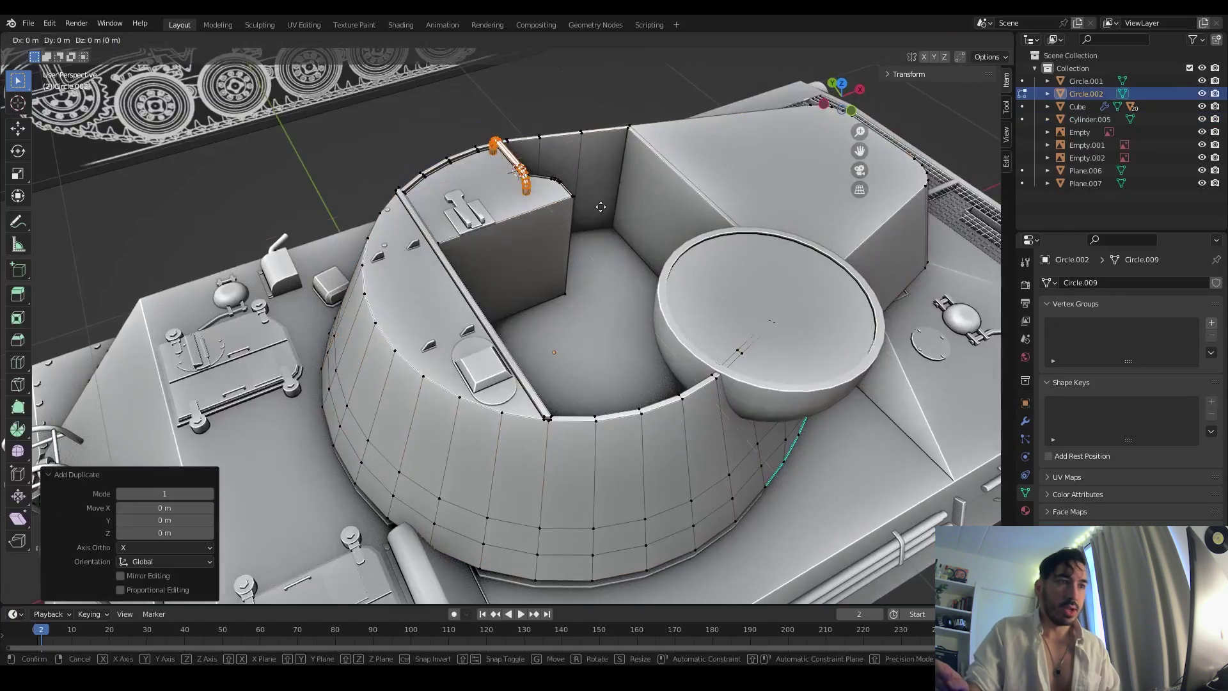
{"action": "left_click", "coordinate": [595, 406]}
{"action": "key", "text": "alt+z"}
{"action": "middle_click_drag", "start_coordinate": [596, 406], "coordinate": [830, 146]}
{"action": "key", "text": "alt+z"}
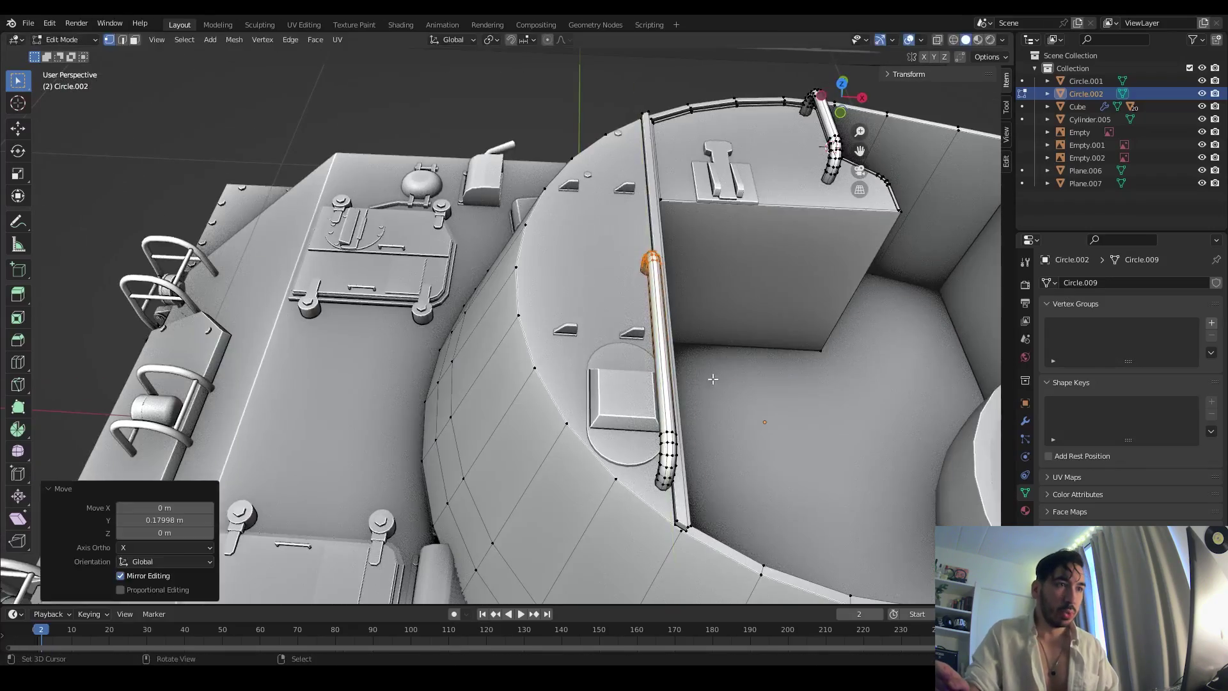
- Rotate the front rim handle 90° about Z and position it against the top blueprint
{"action": "key", "text": "alt+a"}
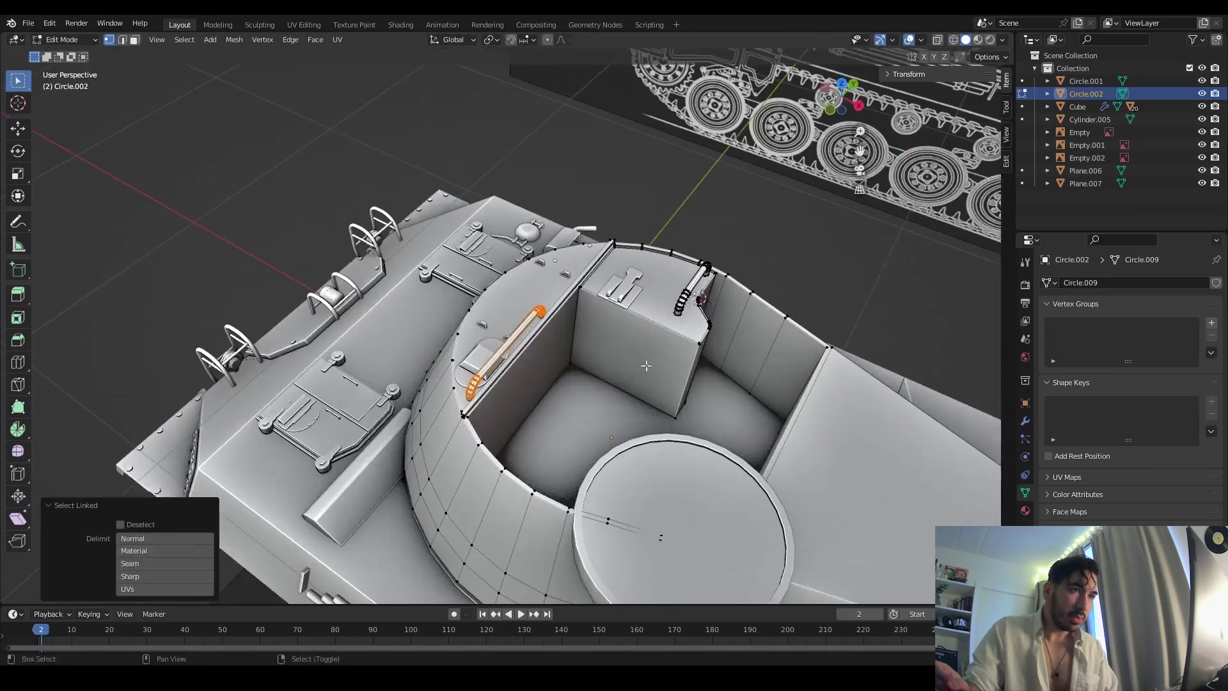
{"action": "key", "text": "r"}
{"action": "key", "text": "z"}
{"action": "key", "text": "9"}
{"action": "key", "text": "0"}
{"action": "key", "text": "Return"}
{"action": "key", "text": "KP_7"}
{"action": "key", "text": "alt+z"}
{"action": "key", "text": "g"}
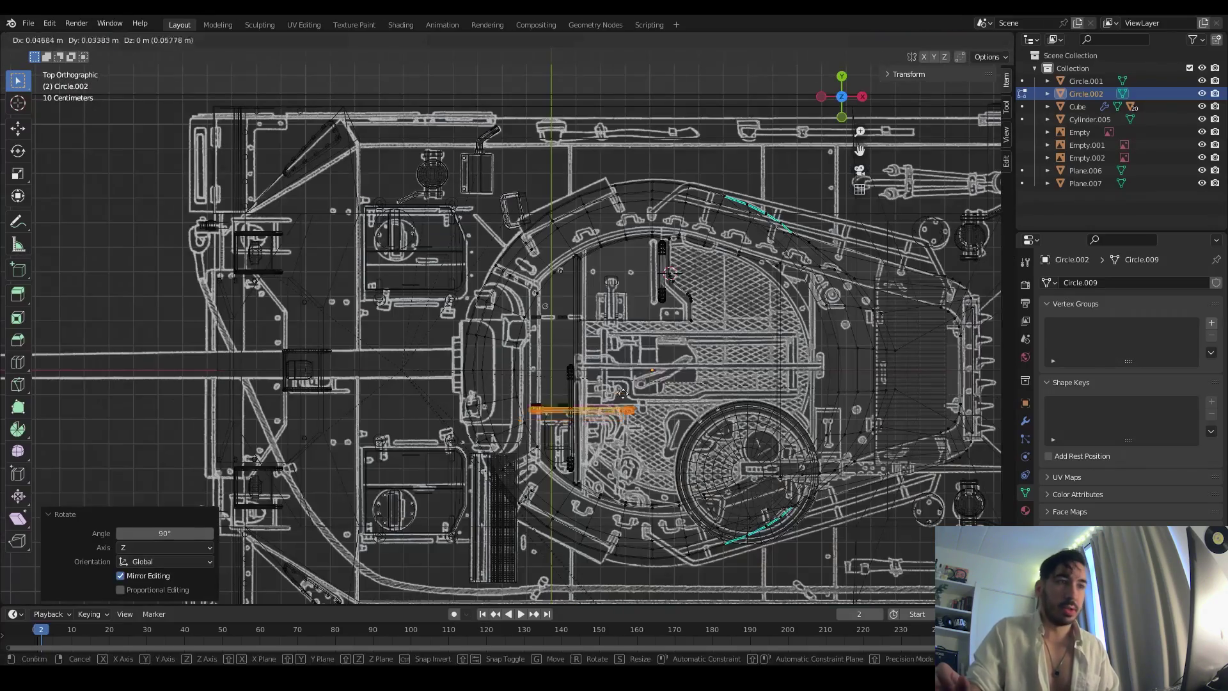
{"action": "key", "text": "alt+z"}
{"action": "scroll", "coordinate": [679, 361], "scroll_direction": "up", "scroll_amount": 4}
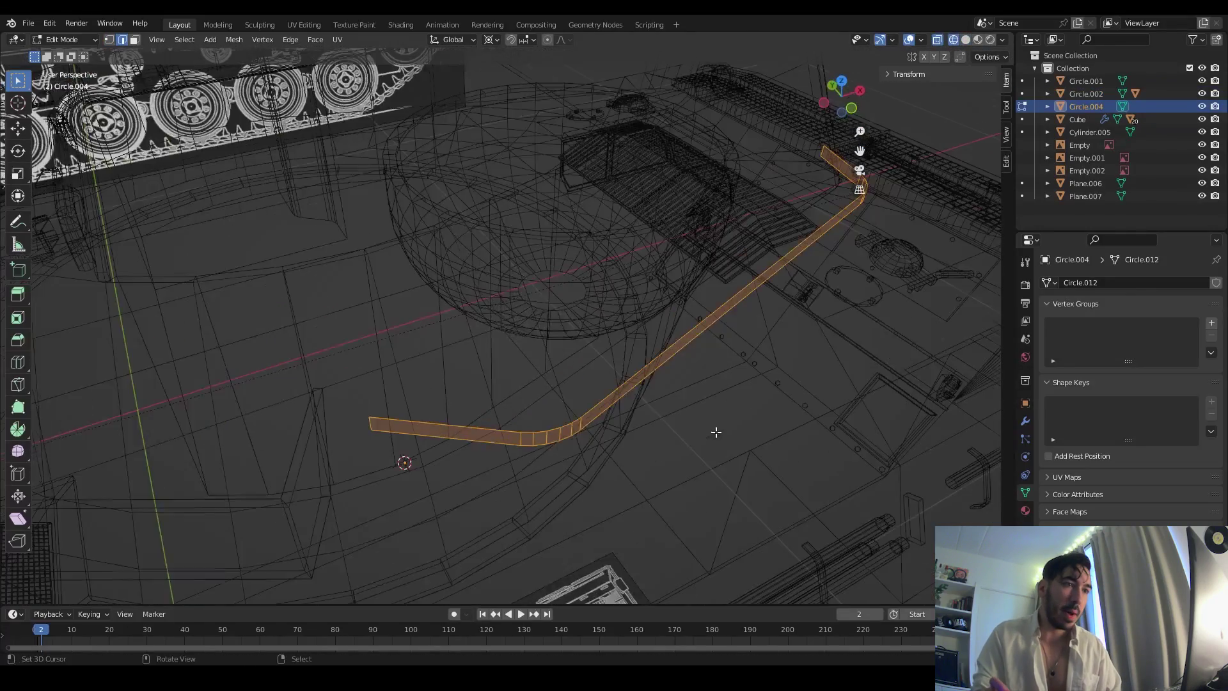
- Fatten the strip of the turret's side rail, and extrude and fatten its curved support brackets
{"action": "key", "text": "alt+z"}
{"action": "key", "text": "alt+s"}
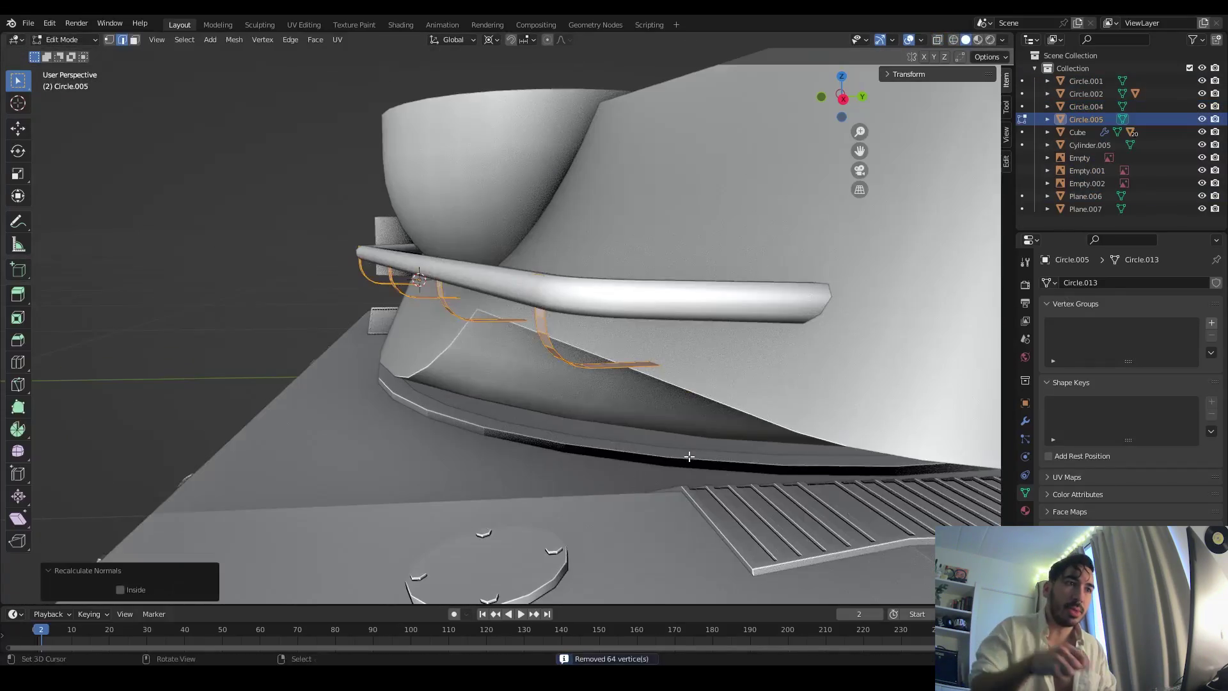
{"action": "key", "text": "e"}
{"action": "key", "text": "Escape"}
{"action": "key", "text": "alt+s"}
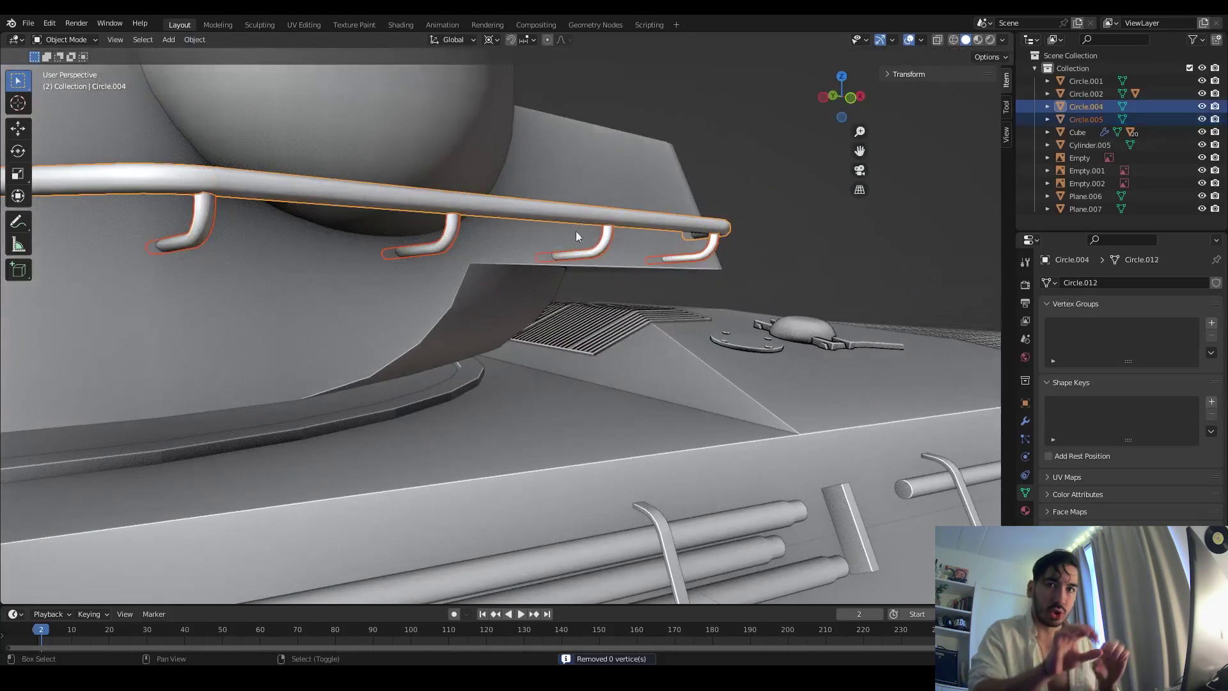
- Join the support brackets and the turret's side rail into one object
{"action": "key", "text": "ctrl+j"}
{"action": "key", "text": "alt+a"}
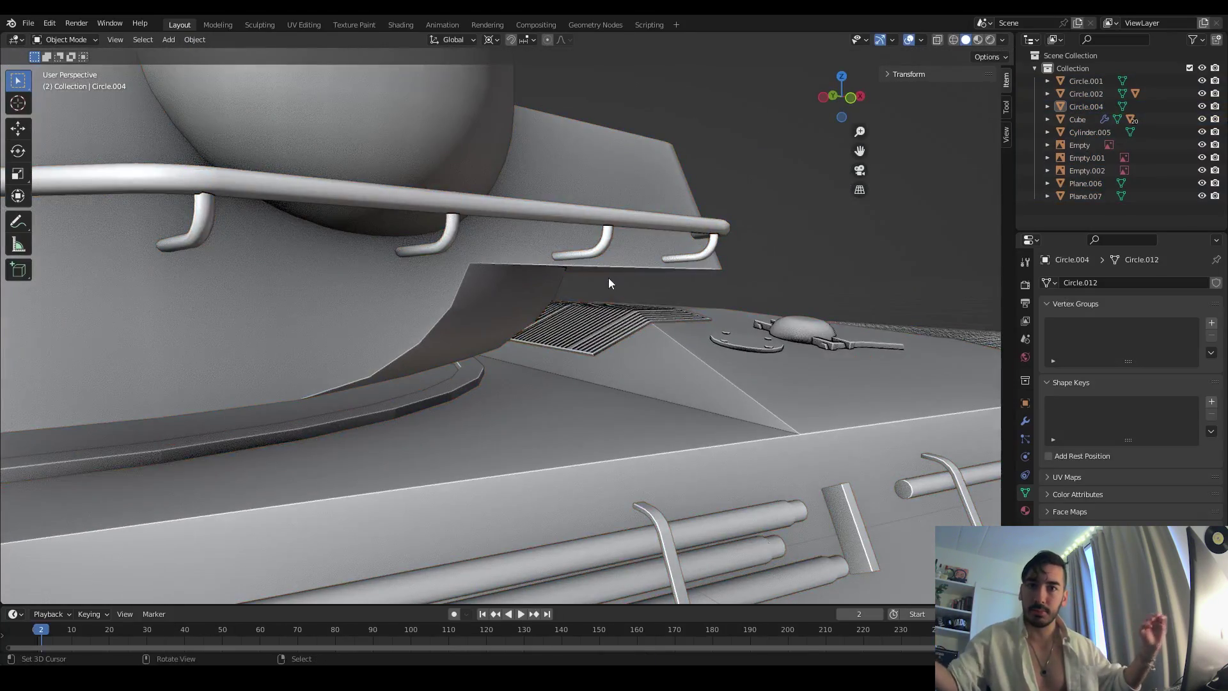
{"action": "middle_click_drag", "start_coordinate": [609, 277], "coordinate": [475, 279]}
{"action": "key", "text": "1"}
{"action": "middle_click_drag", "start_coordinate": [539, 258], "coordinate": [531, 269]}
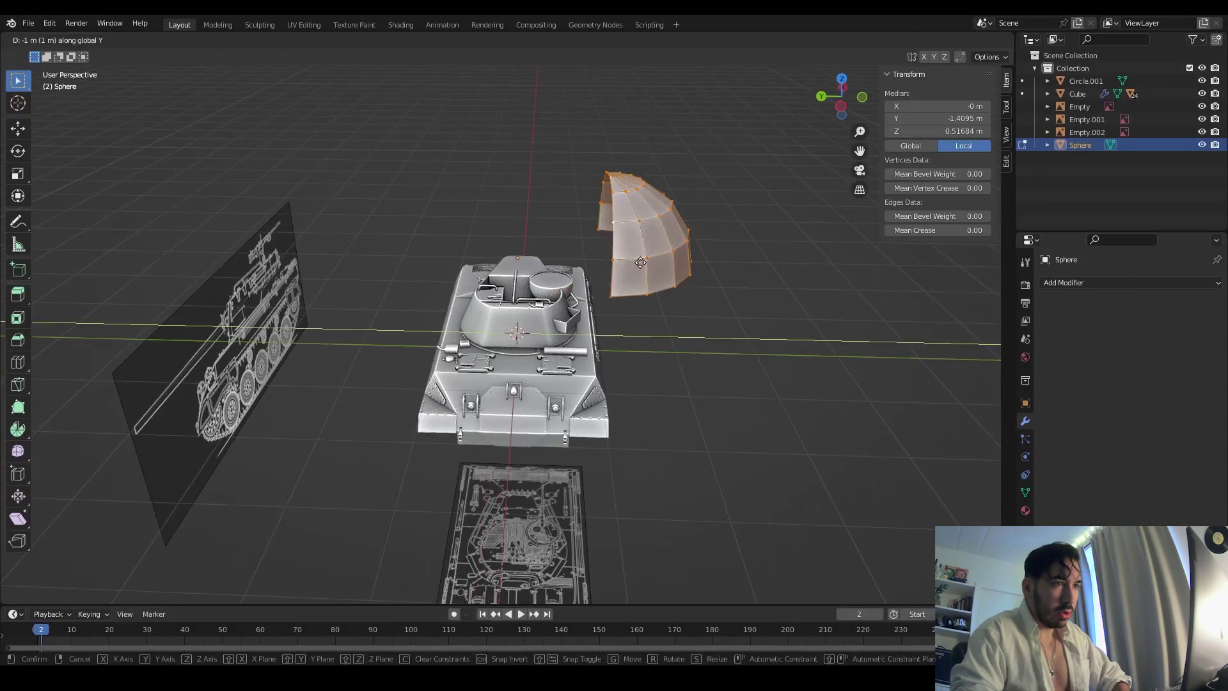
- Duplicate the partial sphere section in place and select the whole mesh
{"action": "key", "text": "shift+d"}
{"action": "right_click", "coordinate": [649, 322]}
{"action": "key", "text": "a"}
{"action": "middle_click_drag", "start_coordinate": [603, 320], "coordinate": [661, 374]}
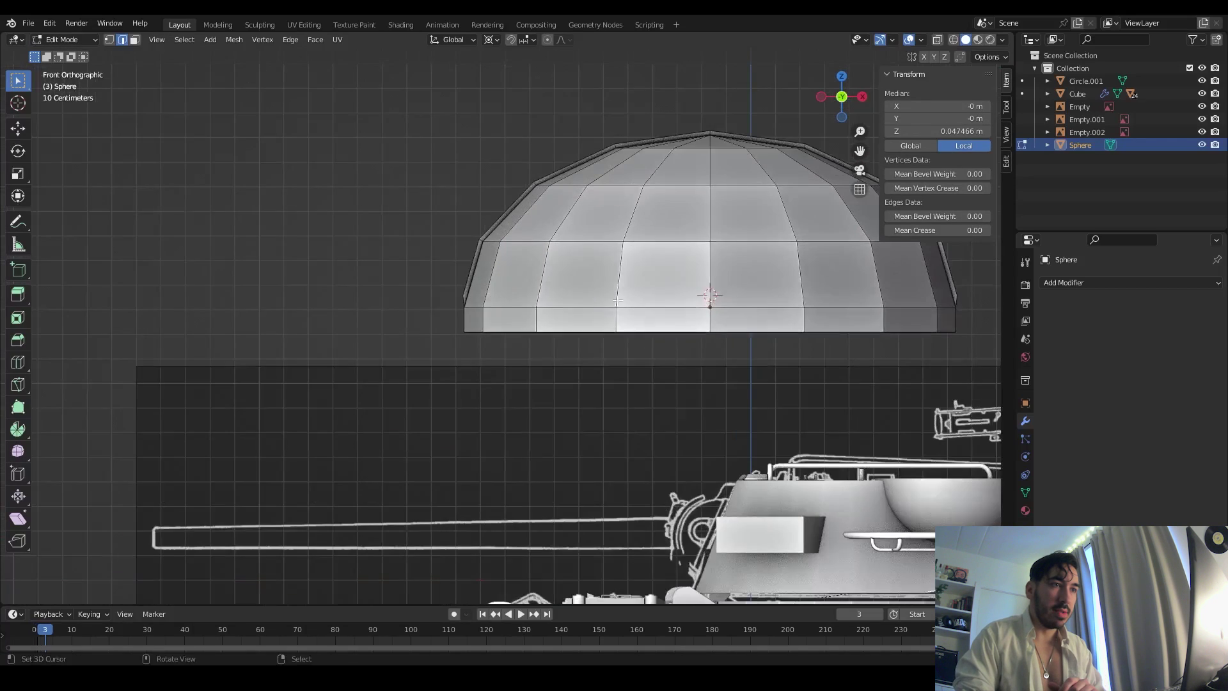
- Scale the dome geometry along X, slide its edge geometry, and shift it along Z in front view
{"action": "key", "text": "s"}
{"action": "key", "text": "x"}
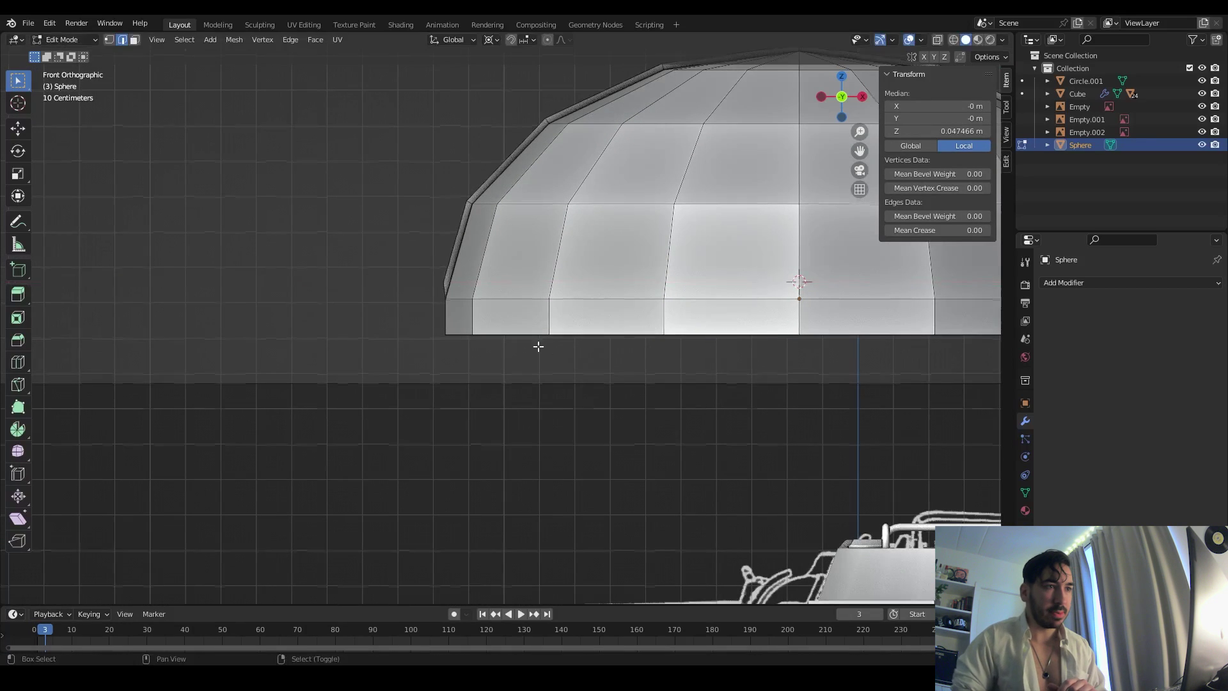
{"action": "scroll", "coordinate": [538, 347], "scroll_direction": "up", "scroll_amount": 3}
{"action": "key", "text": "g"}
{"action": "key", "text": "g"}
{"action": "left_click", "coordinate": [715, 379]}
{"action": "scroll", "coordinate": [716, 379], "scroll_direction": "down", "scroll_amount": 3}
{"action": "scroll", "coordinate": [606, 379], "scroll_direction": "up", "scroll_amount": 5}
{"action": "key", "text": "g"}
{"action": "key", "text": "z"}
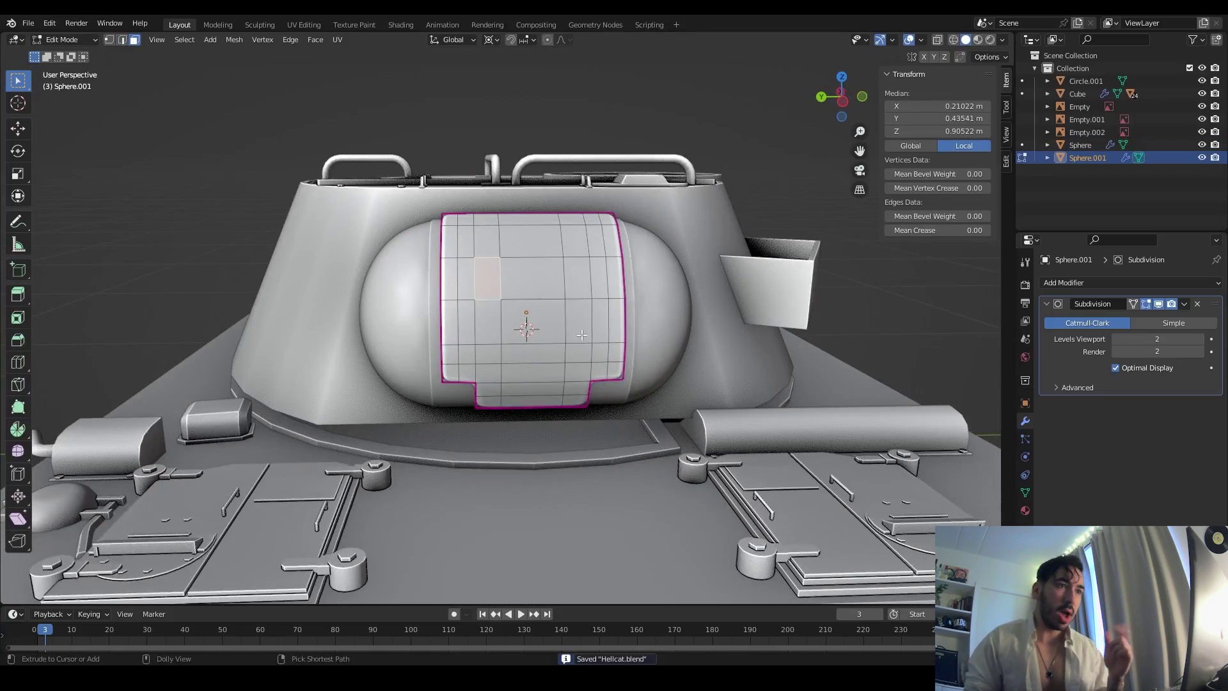
- Flatten the selected faces of the gun mantlet plate to 0 along X and delete them to make an opening
{"action": "left_click", "coordinate": [581, 335], "text": "ctrl"}
{"action": "middle_click_drag", "start_coordinate": [581, 335], "coordinate": [509, 220]}
{"action": "left_click", "coordinate": [602, 376]}
{"action": "key", "text": "s"}
{"action": "key", "text": "x"}
{"action": "key", "text": "0"}
{"action": "key", "text": "Return"}
{"action": "key", "text": "x"}
{"action": "left_click", "coordinate": [616, 366]}
- Reshape the mantlet plate's opening into a round hole and extrude its border
{"action": "key", "text": "alt+z"}
{"action": "key", "text": "alt+z"}
{"action": "key", "text": "alt+z"}
{"action": "right_click", "coordinate": [681, 242]}
{"action": "left_click", "coordinate": [698, 259]}
{"action": "key", "text": "alt+z"}
{"action": "key", "text": "f"}
{"action": "left_click", "coordinate": [721, 481]}
{"action": "key", "text": "e"}
{"action": "left_click", "coordinate": [586, 385]}
- Save the file and slide the edge loop around the mantlet plate's round opening
{"action": "key", "text": "ctrl+s"}
{"action": "key", "text": "g"}
{"action": "key", "text": "g"}
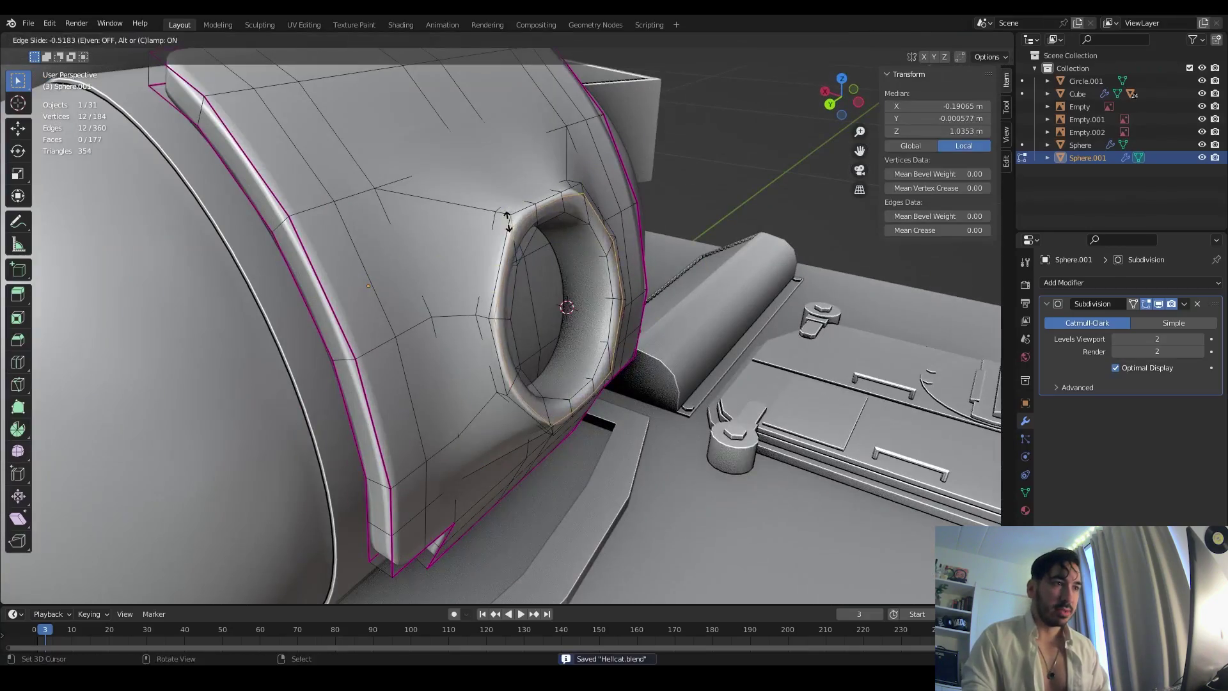
{"action": "key", "text": "Tab"}
{"action": "mouse_move", "coordinate": [512, 318]}
{"action": "middle_mouse_down"}
{"action": "mouse_move", "coordinate": [684, 339]}
{"action": "mouse_move", "coordinate": [656, 292]}
{"action": "mouse_move", "coordinate": [493, 370]}
{"action": "mouse_move", "coordinate": [548, 398]}
{"action": "middle_mouse_up"}
{"action": "key", "text": "alt+a"}
{"action": "key", "text": "Tab"}
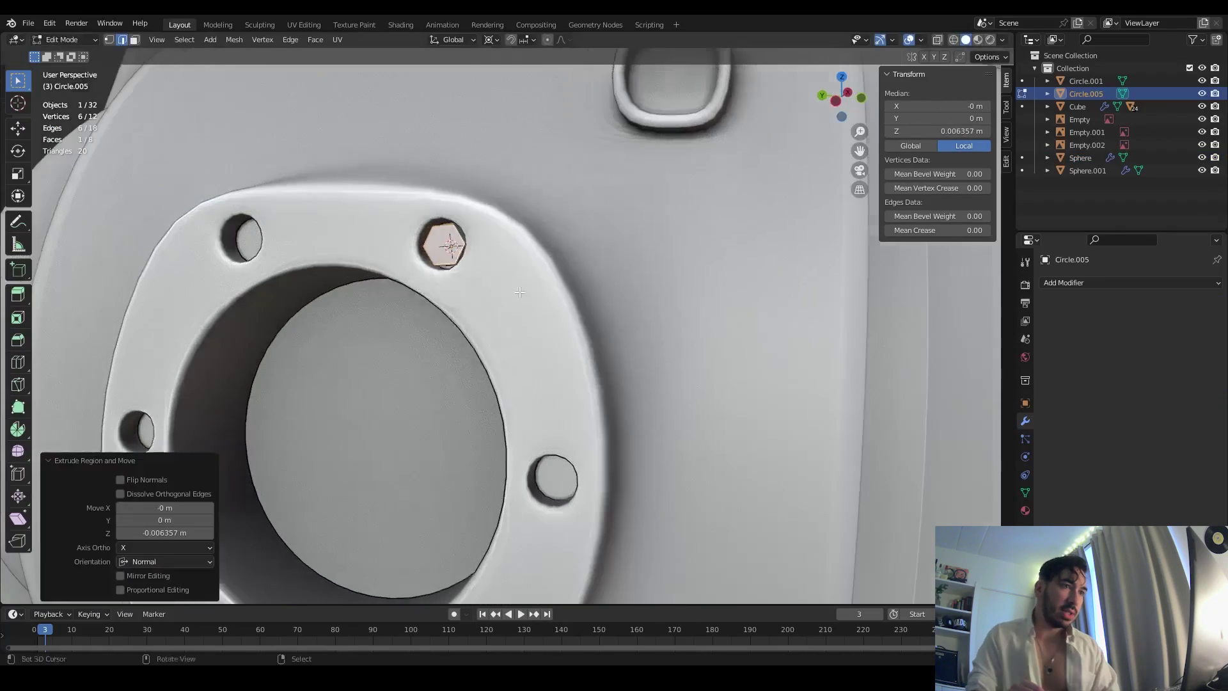
- Place copies of the hexagonal bolt in the six holes around the barrel opening and parent them to the mantlet plate
{"action": "key", "text": "Tab"}
{"action": "middle_click_drag", "start_coordinate": [517, 313], "coordinate": [555, 299]}
{"action": "left_click", "coordinate": [555, 299]}
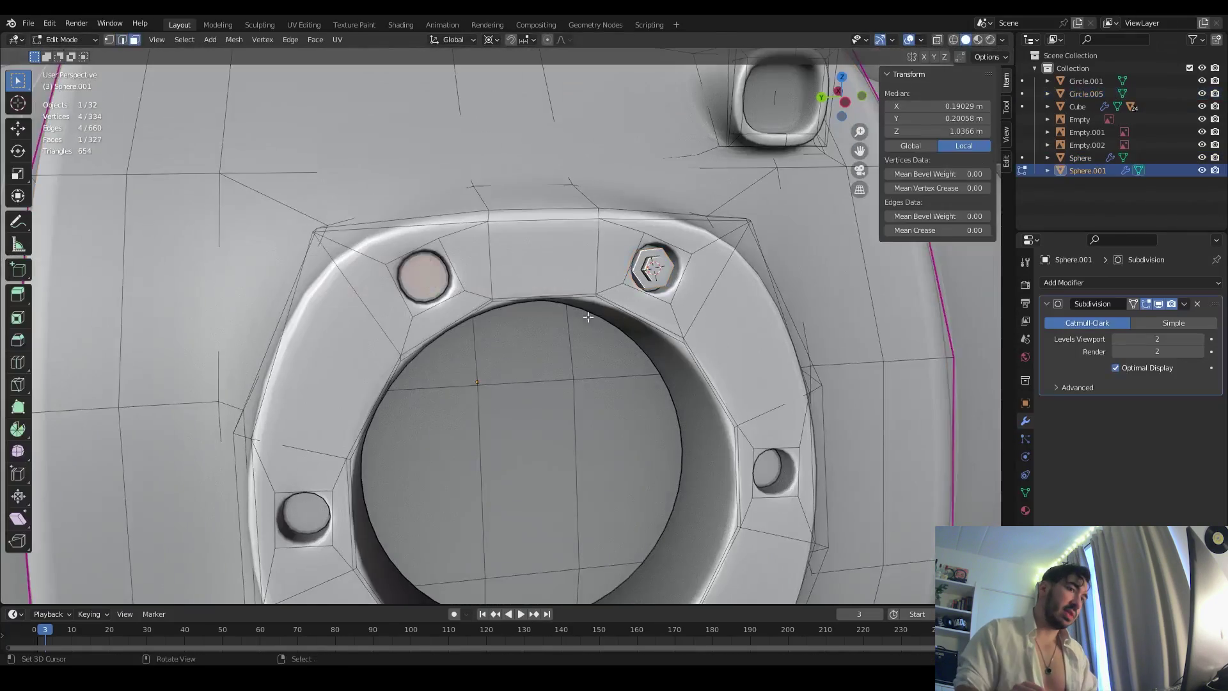
{"action": "key", "text": "ctrl+z"}
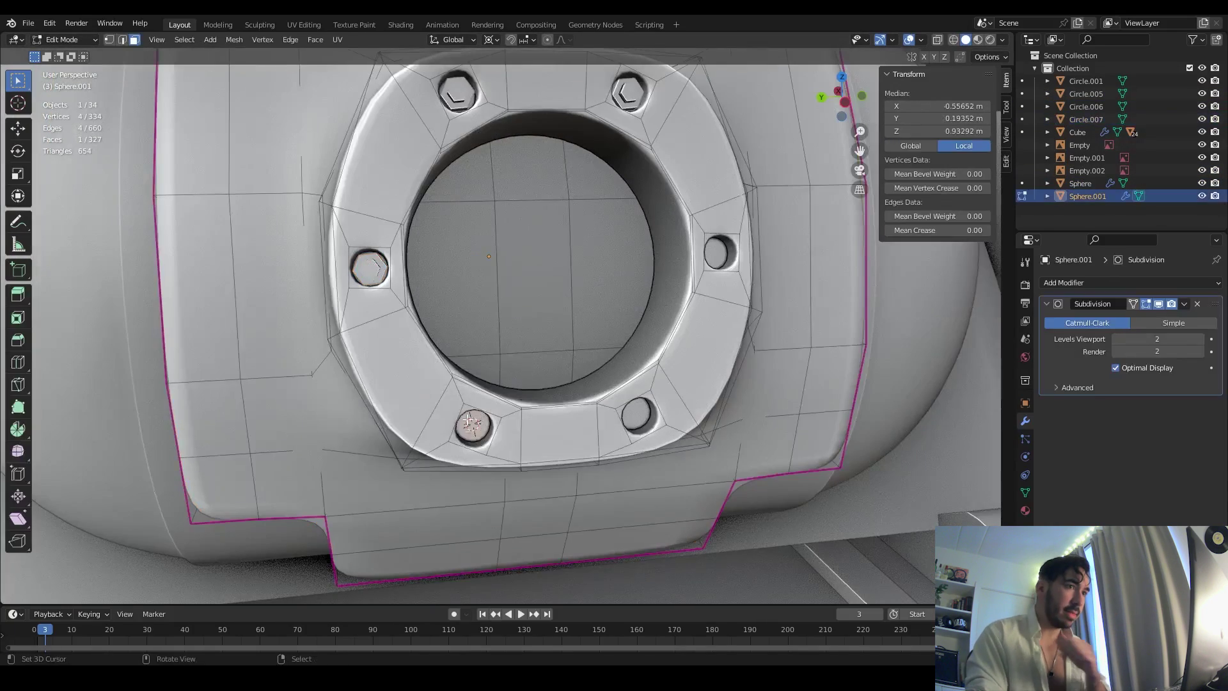
{"action": "key", "text": "Tab"}
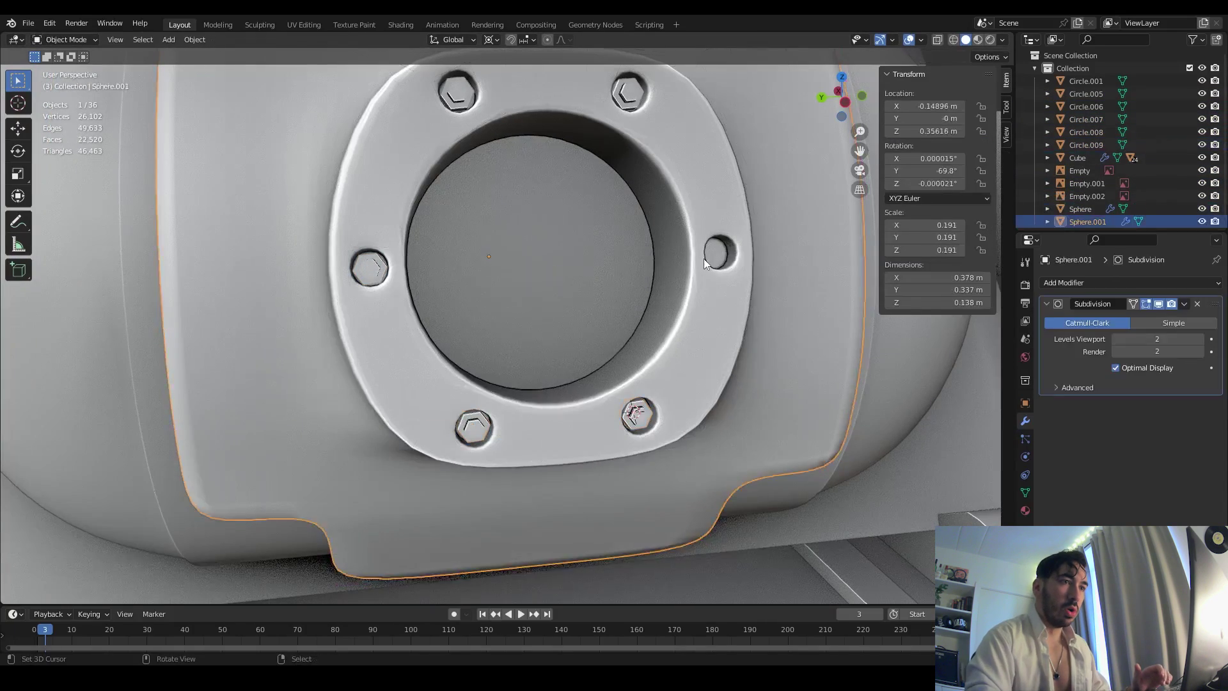
{"action": "left_click", "coordinate": [636, 419]}
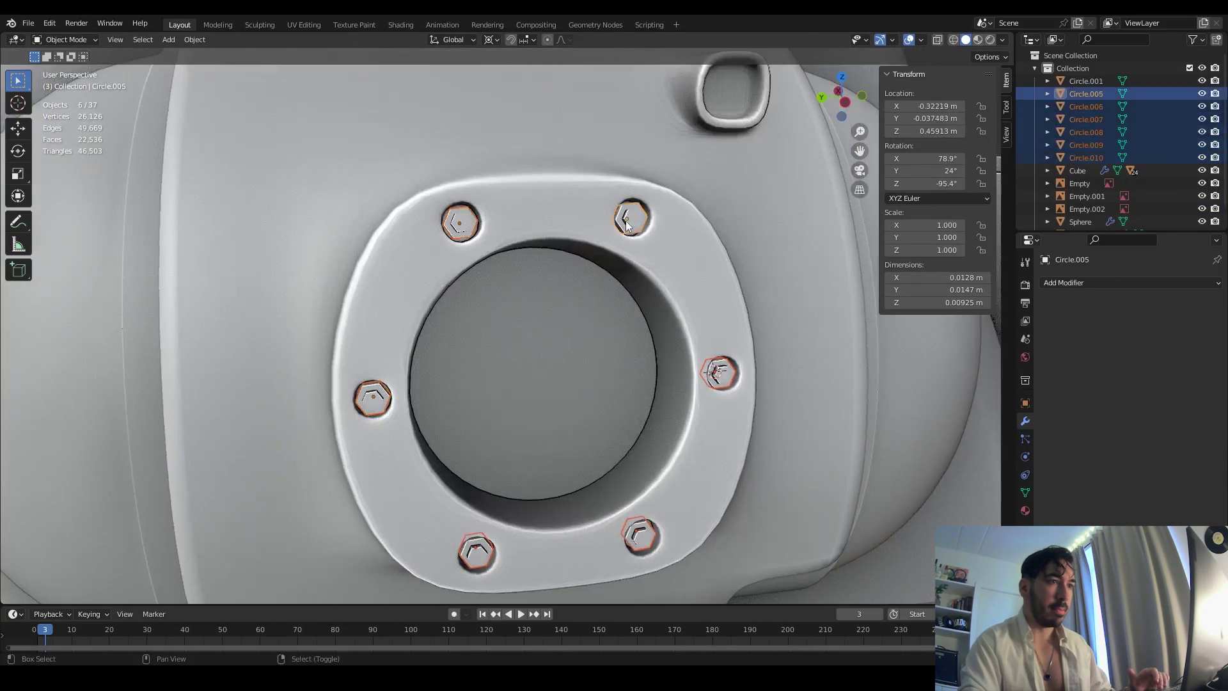
{"action": "key", "text": "ctrl+p"}
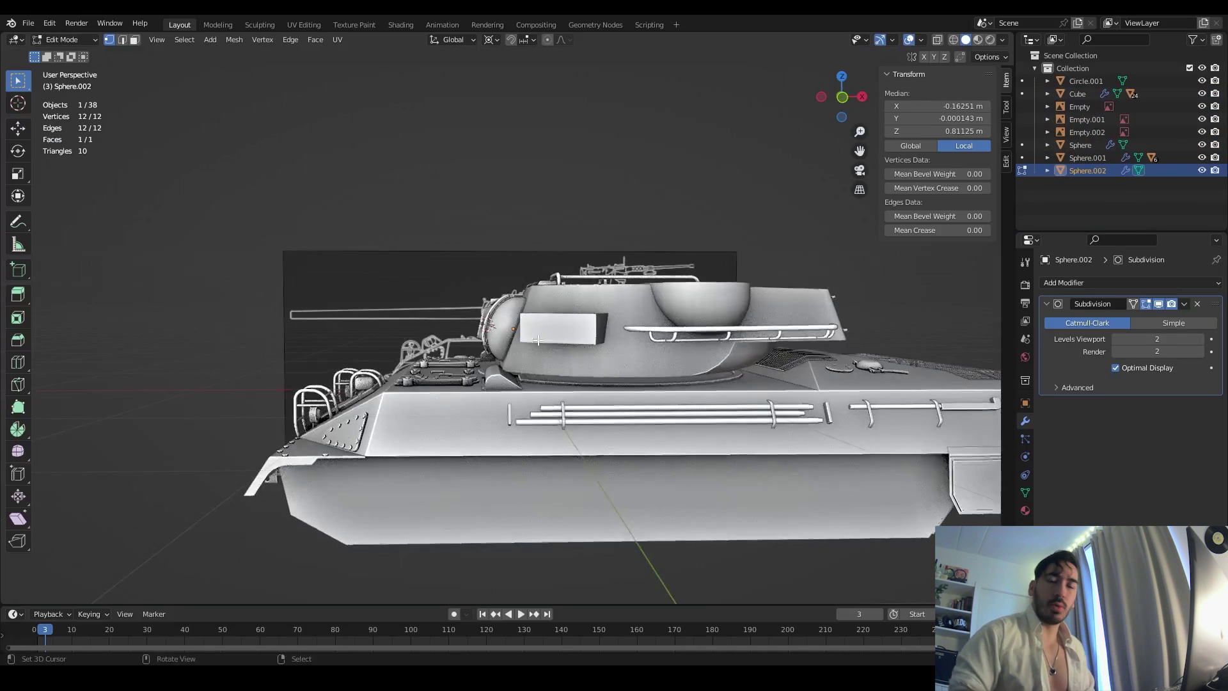
- Extrude the 12-sided face from the mantlet to the full length of the gun barrel in front view
{"action": "key", "text": "Escape"}
{"action": "key", "text": "KP_1"}
{"action": "key", "text": "e"}
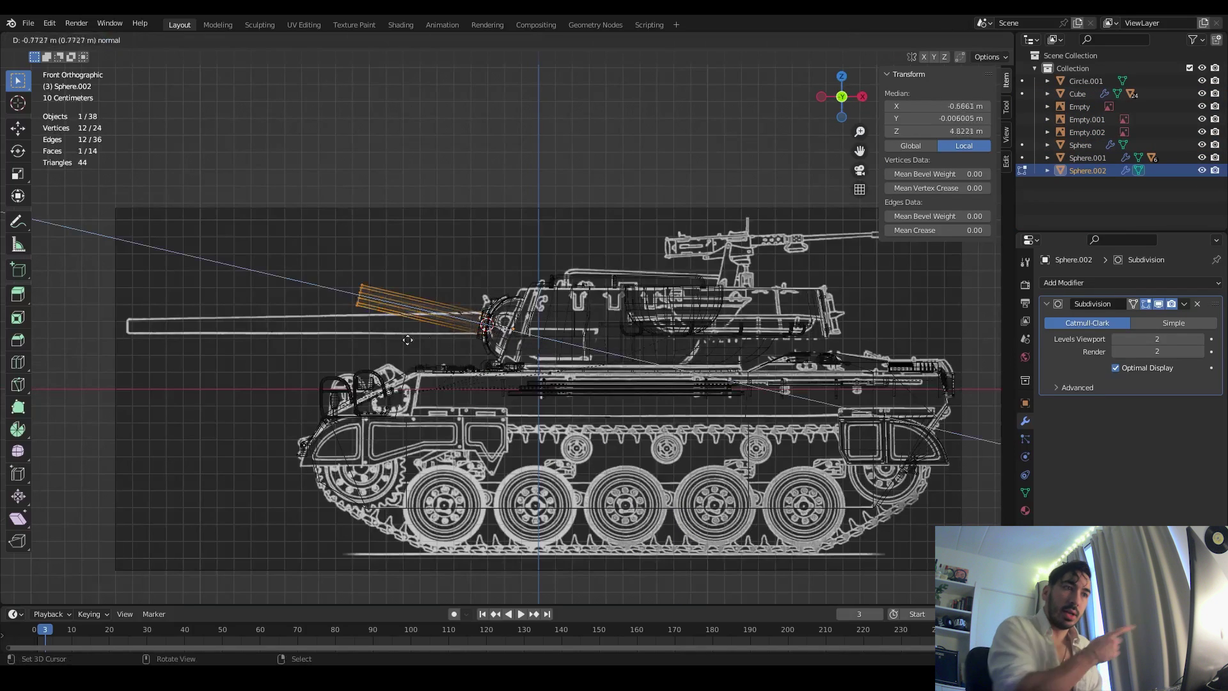
{"action": "left_click", "coordinate": [181, 327]}
{"action": "scroll", "coordinate": [228, 425], "scroll_direction": "up", "scroll_amount": 3}
- Inset the barrel's muzzle face by about 0.092 m and extrude it inward to hollow the bore
{"action": "key", "text": "i"}
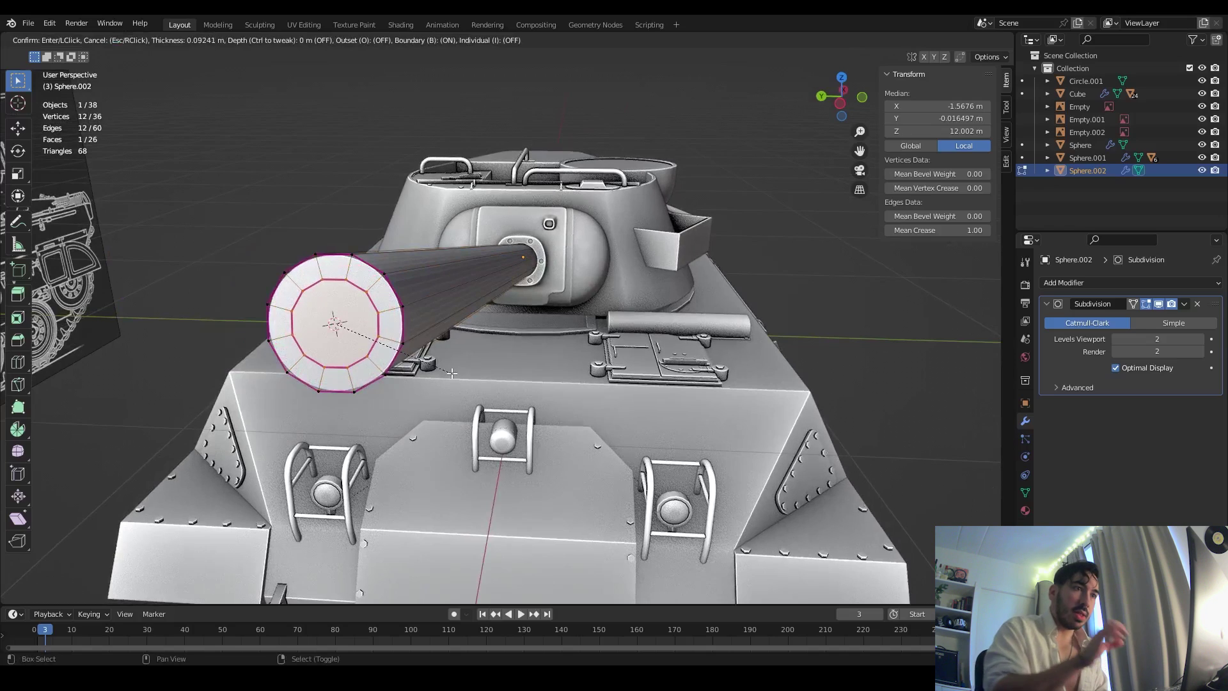
{"action": "left_click", "coordinate": [450, 374]}
{"action": "key", "text": "e"}
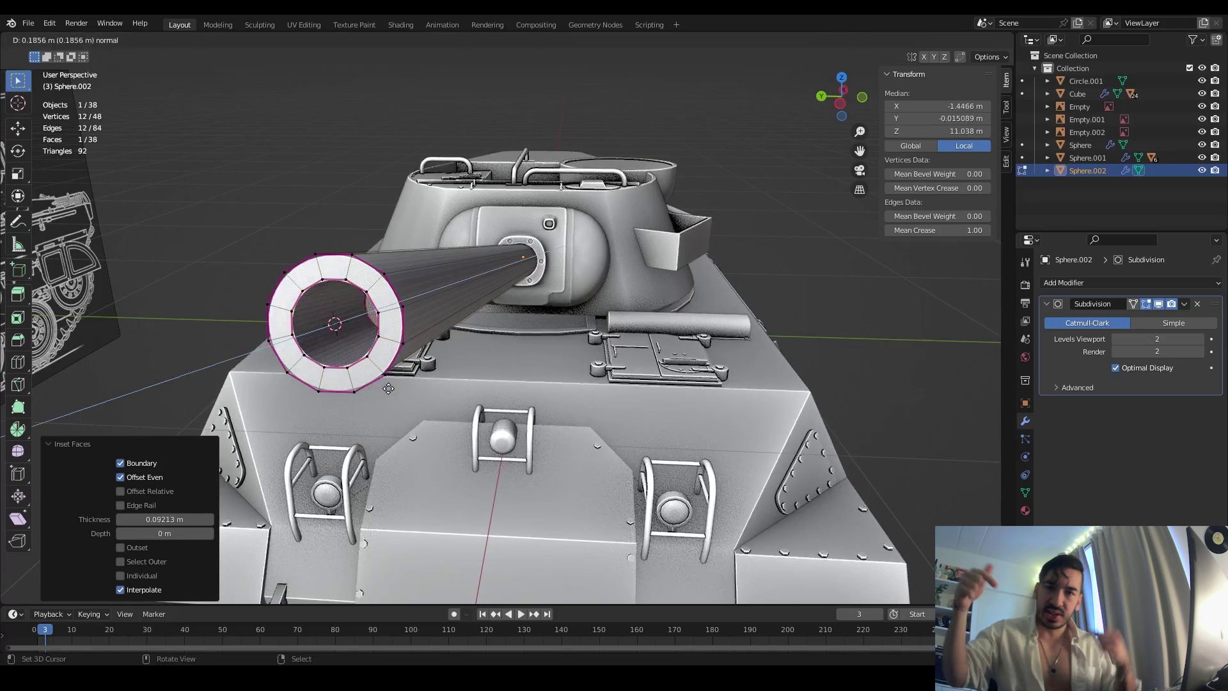
{"action": "left_click", "coordinate": [389, 389]}
{"action": "key", "text": "shift+z"}
{"action": "key", "text": "shift+z"}
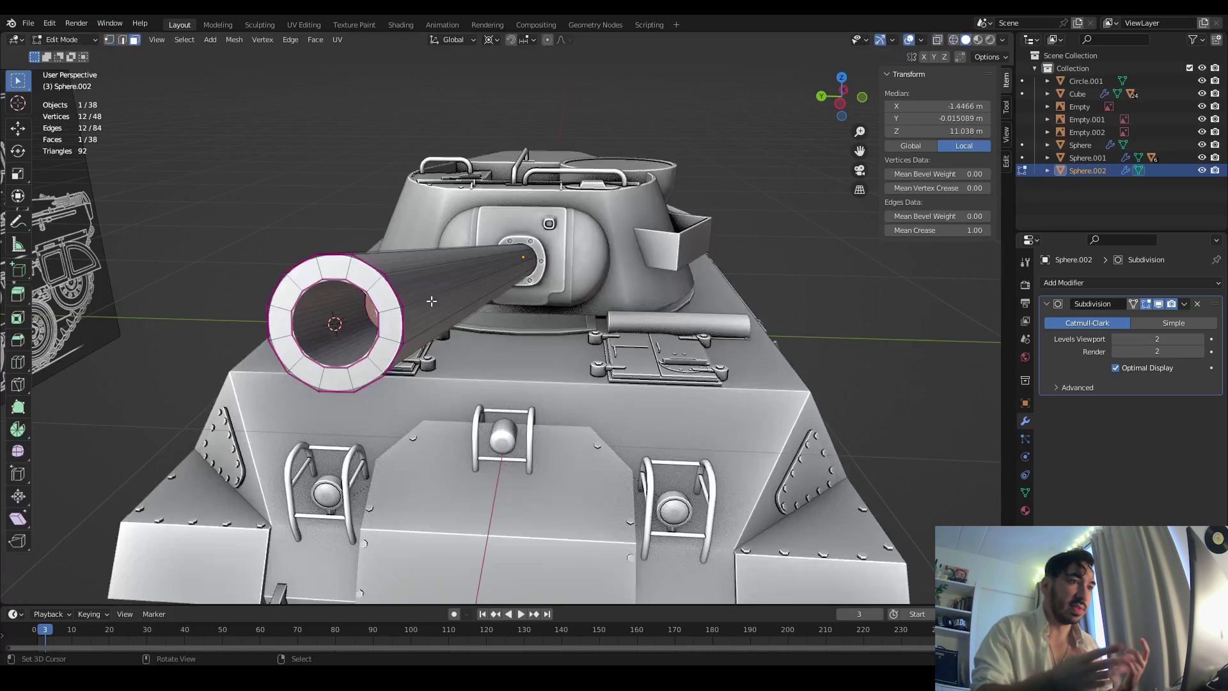
{"action": "left_click", "coordinate": [184, 39]}
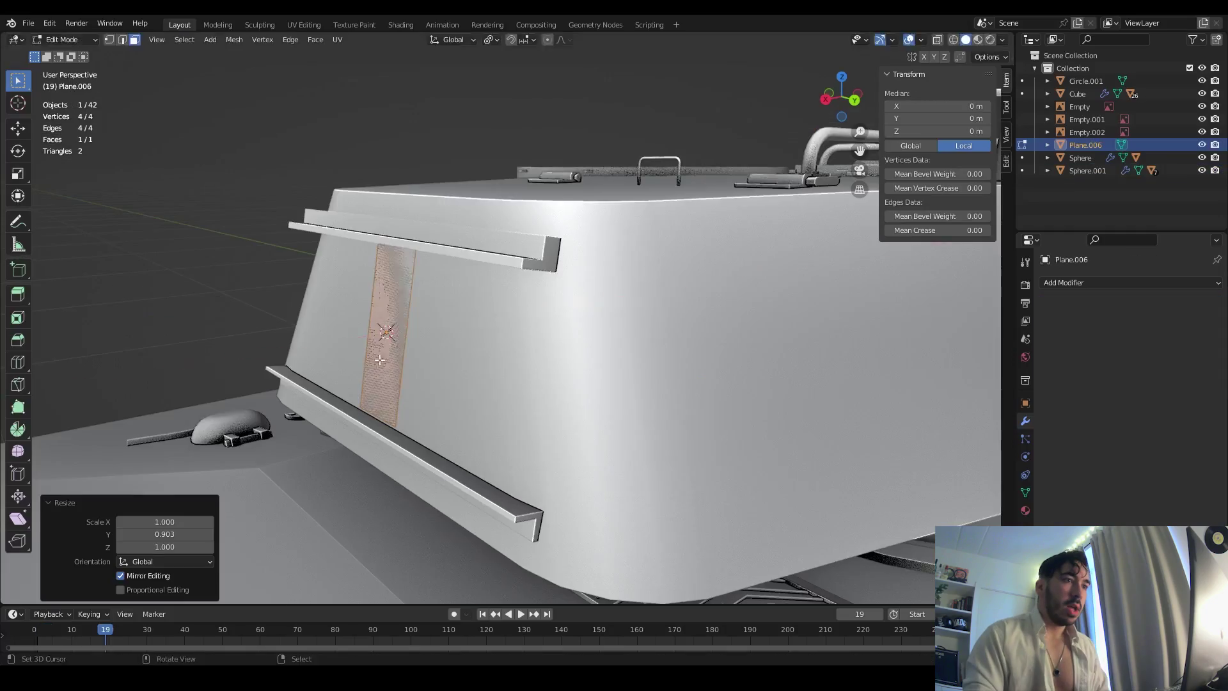
- Extrude the plane between the turret's rear rails into a thick plate and bevel its edges
{"action": "scroll", "coordinate": [379, 360], "scroll_direction": "down", "scroll_amount": 3}
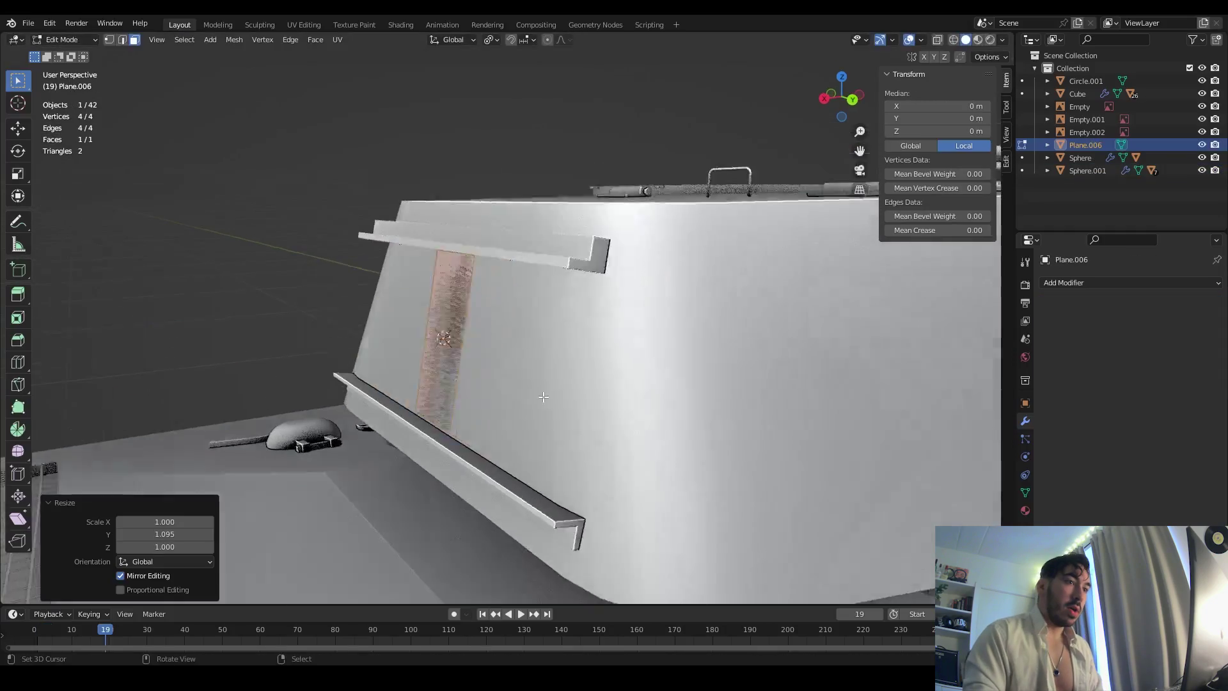
{"action": "key", "text": "e"}
{"action": "left_click", "coordinate": [425, 343]}
{"action": "key", "text": "shift+z"}
{"action": "middle_click_drag", "start_coordinate": [406, 341], "coordinate": [686, 395]}
{"action": "key", "text": "2"}
{"action": "key", "text": "ctrl+b"}
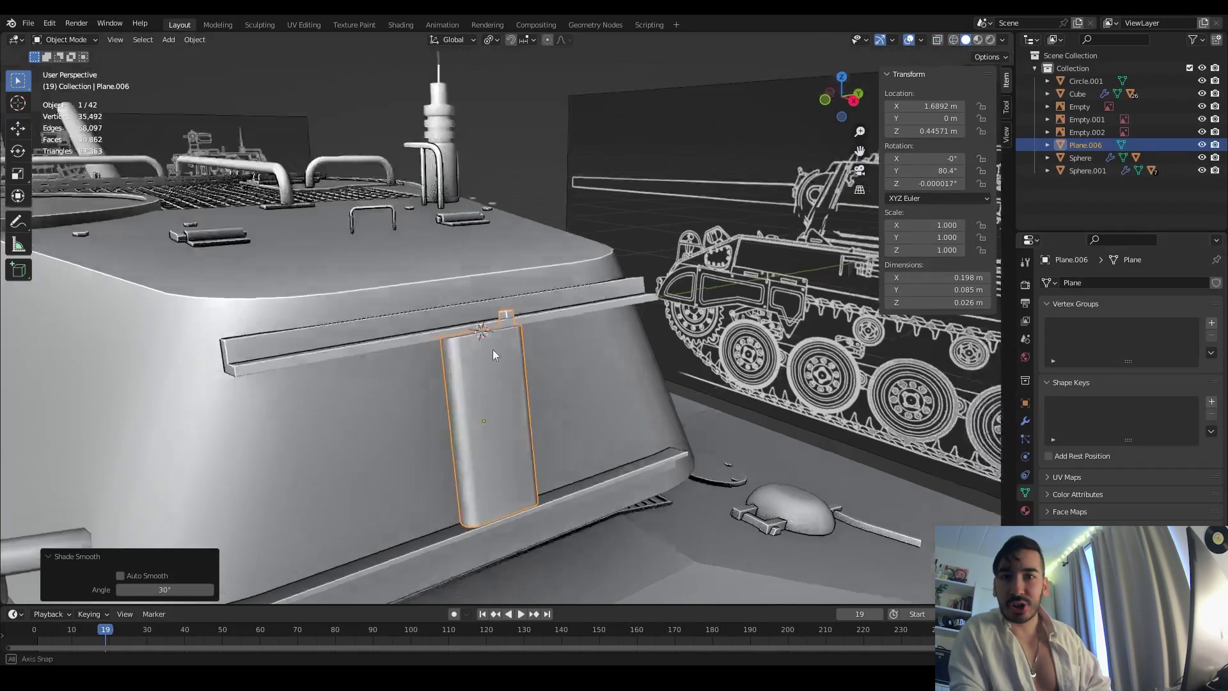
- Move the rear plate about 0.19 m along negative Y to one end of the rails
{"action": "key", "text": "g"}
{"action": "key", "text": "y"}
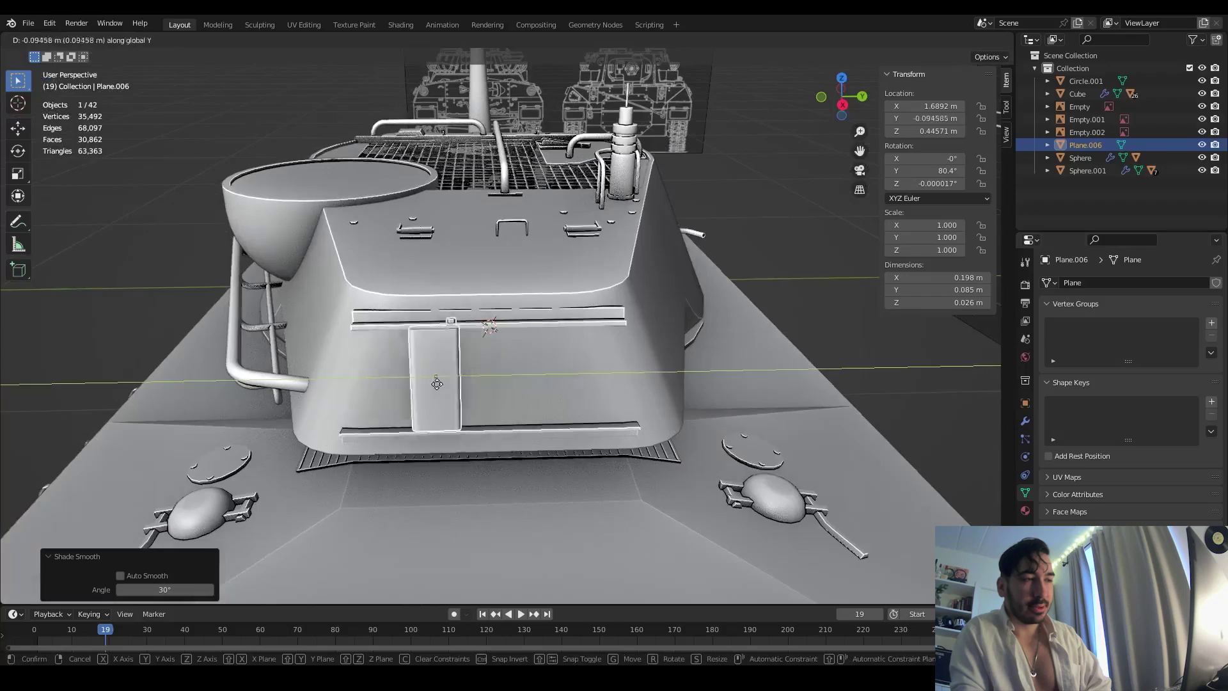
{"action": "left_click", "coordinate": [437, 383]}
{"action": "scroll", "coordinate": [405, 386], "scroll_direction": "up", "scroll_amount": 3}
- Duplicate the rear plate twice along Y at 0.1 m spacing
{"action": "key", "text": "shift+d"}
{"action": "key", "text": "y"}
{"action": "left_click", "coordinate": [505, 371]}
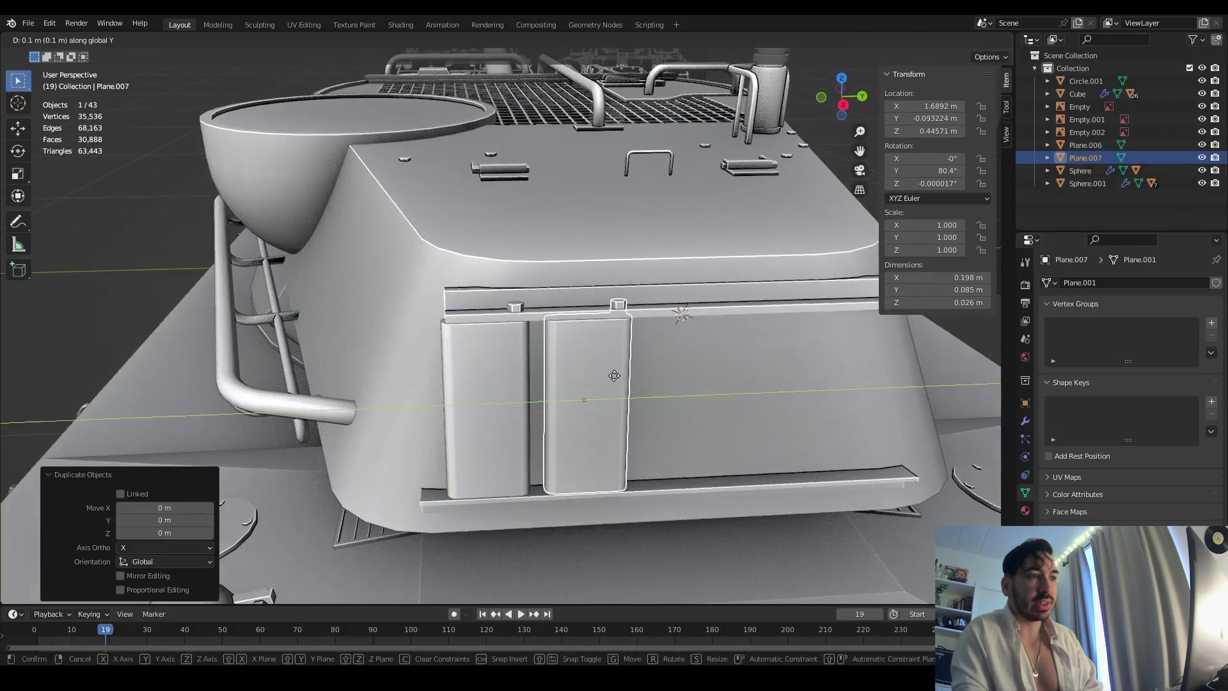
{"action": "key", "text": "shift+d"}
{"action": "key", "text": "y"}
{"action": "left_click", "coordinate": [604, 390]}
- Add further copies along Y to complete a row of five rear plates, and select all five
{"action": "scroll", "coordinate": [309, 374], "scroll_direction": "down", "scroll_amount": 3}
{"action": "middle_click_drag", "start_coordinate": [309, 374], "coordinate": [448, 351]}
{"action": "key", "text": "shift+r"}
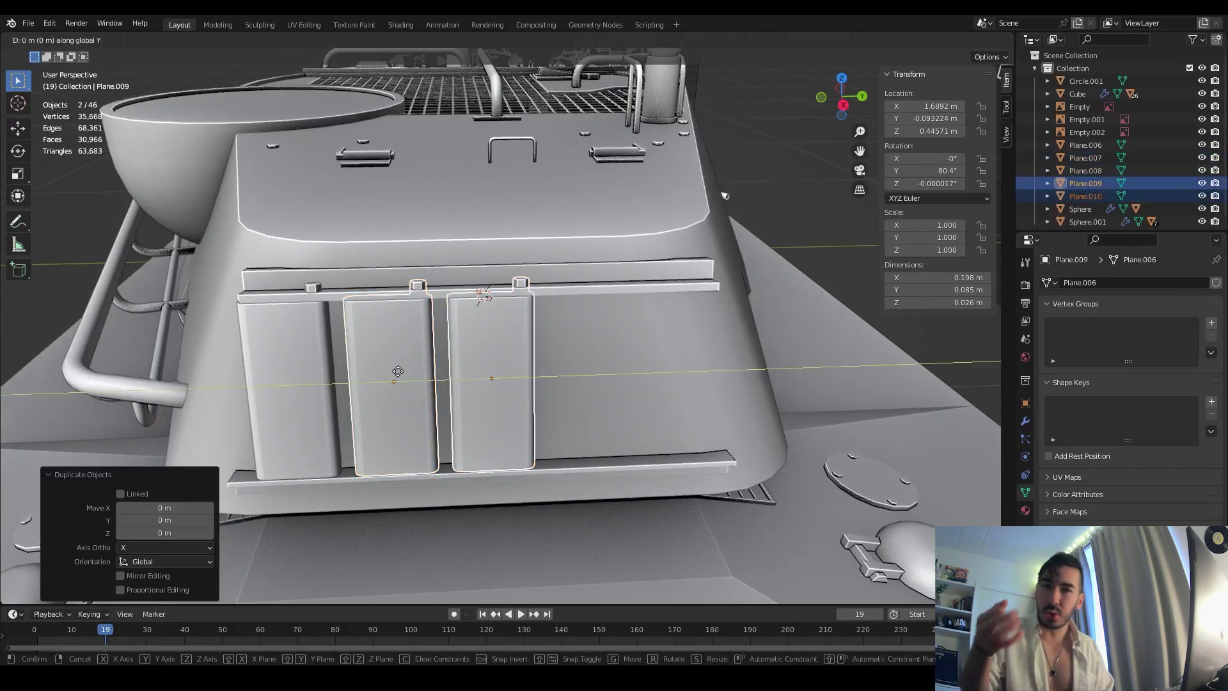
{"action": "left_click_drag", "start_coordinate": [247, 371], "coordinate": [471, 336], "text": "shift"}
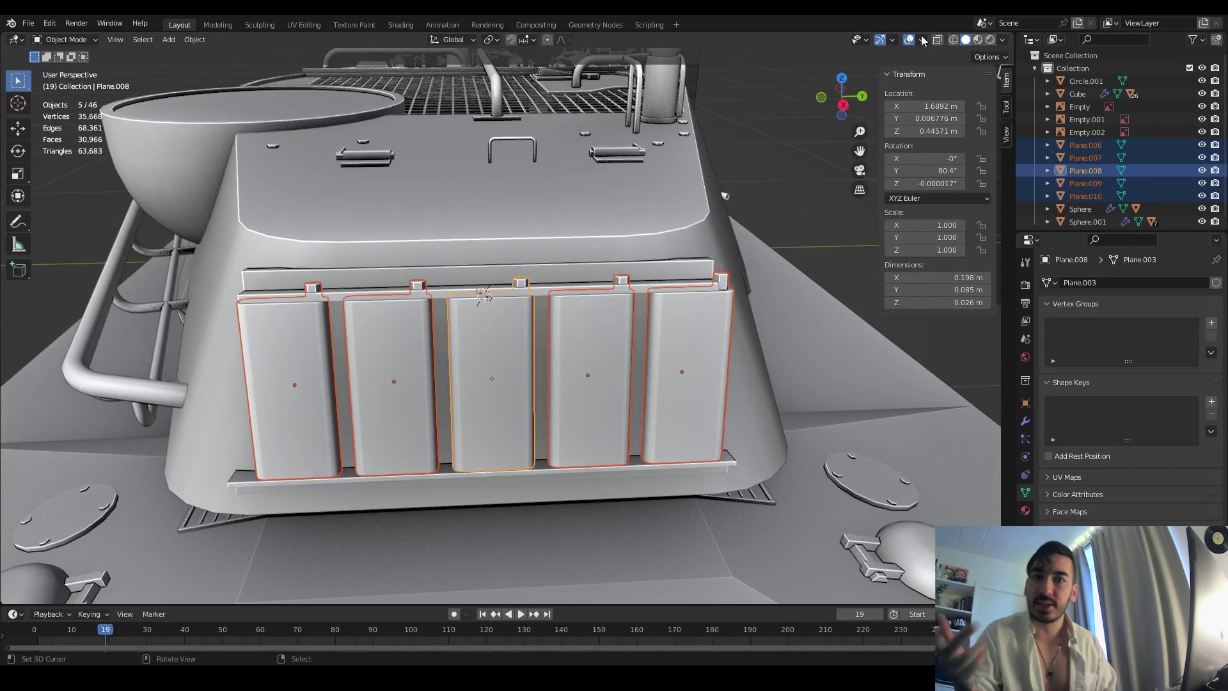
- Scale the row of five rear plates along Y to adjust its spacing between the rails
{"action": "left_click", "coordinate": [989, 57]}
{"action": "key", "text": "y"}
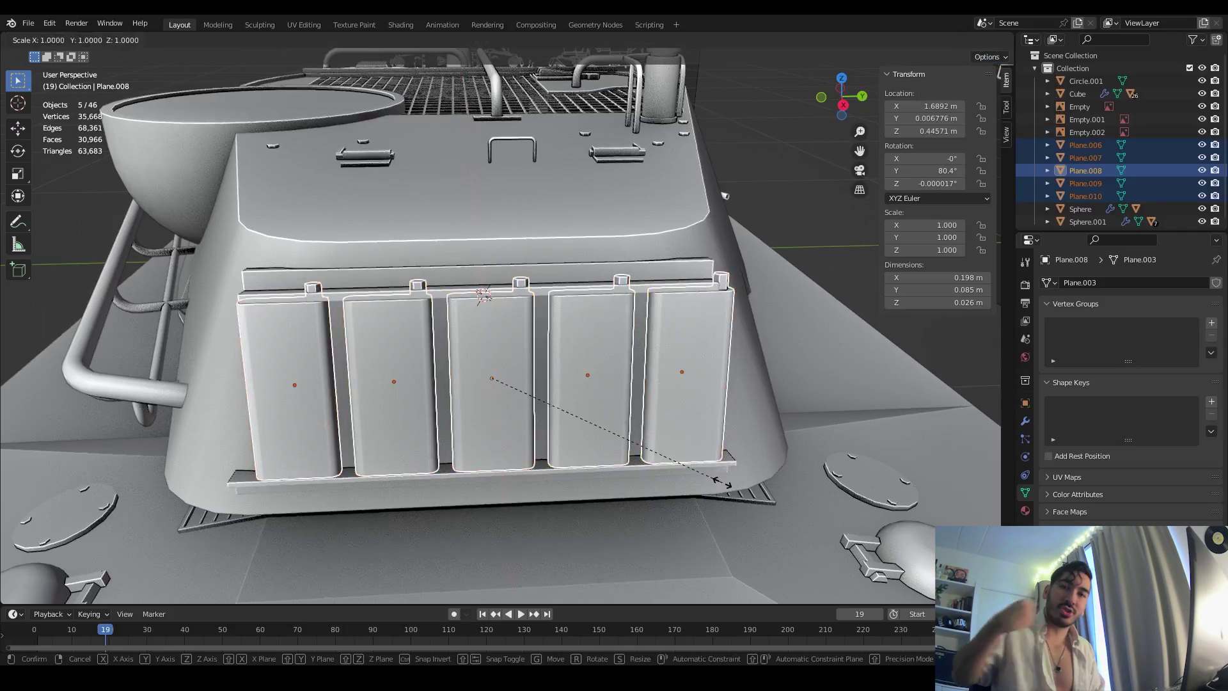
{"action": "left_click", "coordinate": [685, 461]}
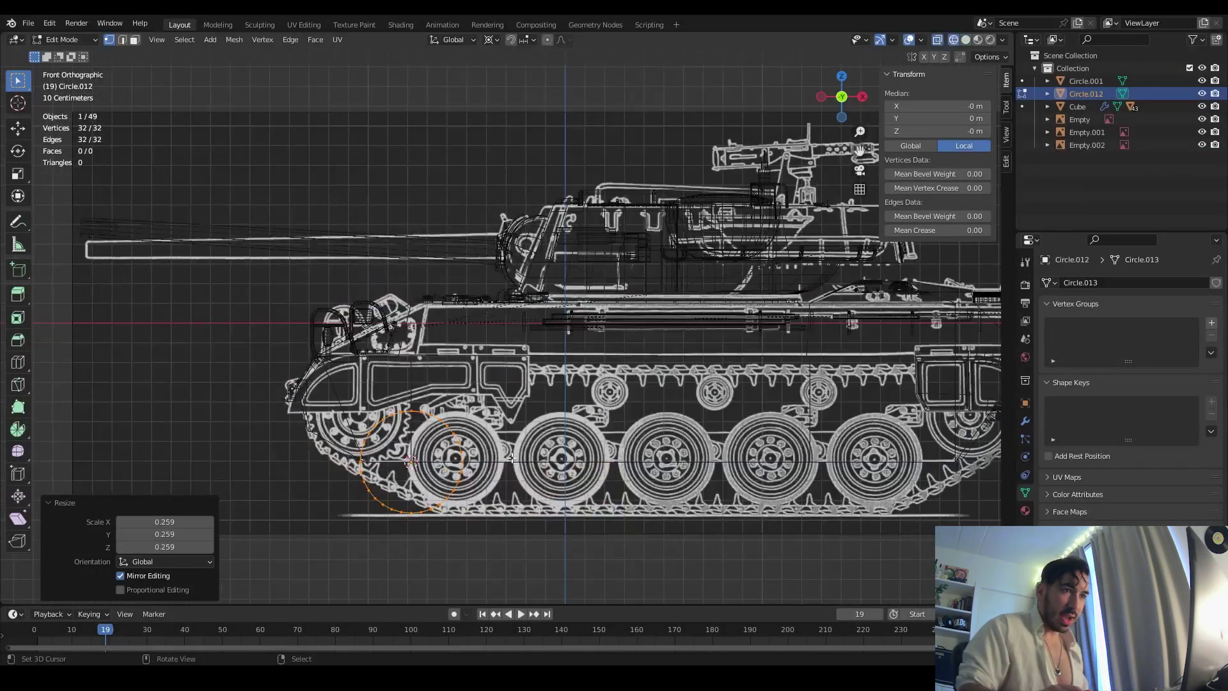
- Fill the road wheel circle with a face and extrude it about 0.2 m across the track width
{"action": "key", "text": "f"}
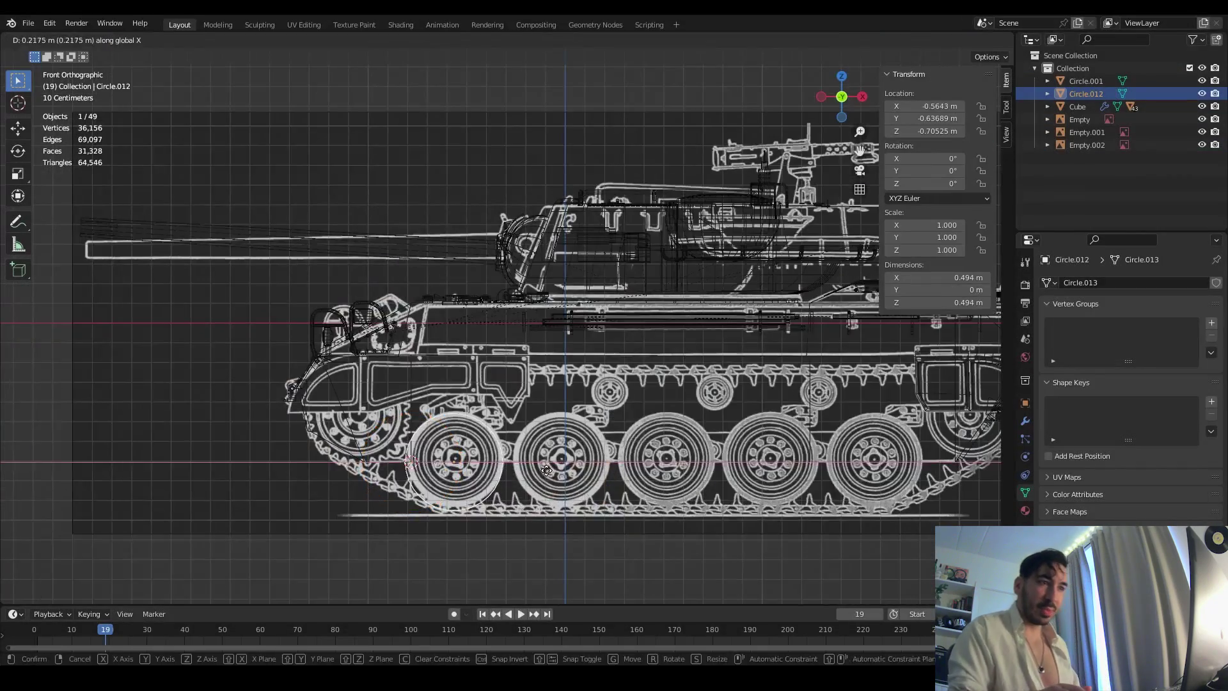
{"action": "key", "text": "KP_3"}
{"action": "left_click", "coordinate": [473, 505]}
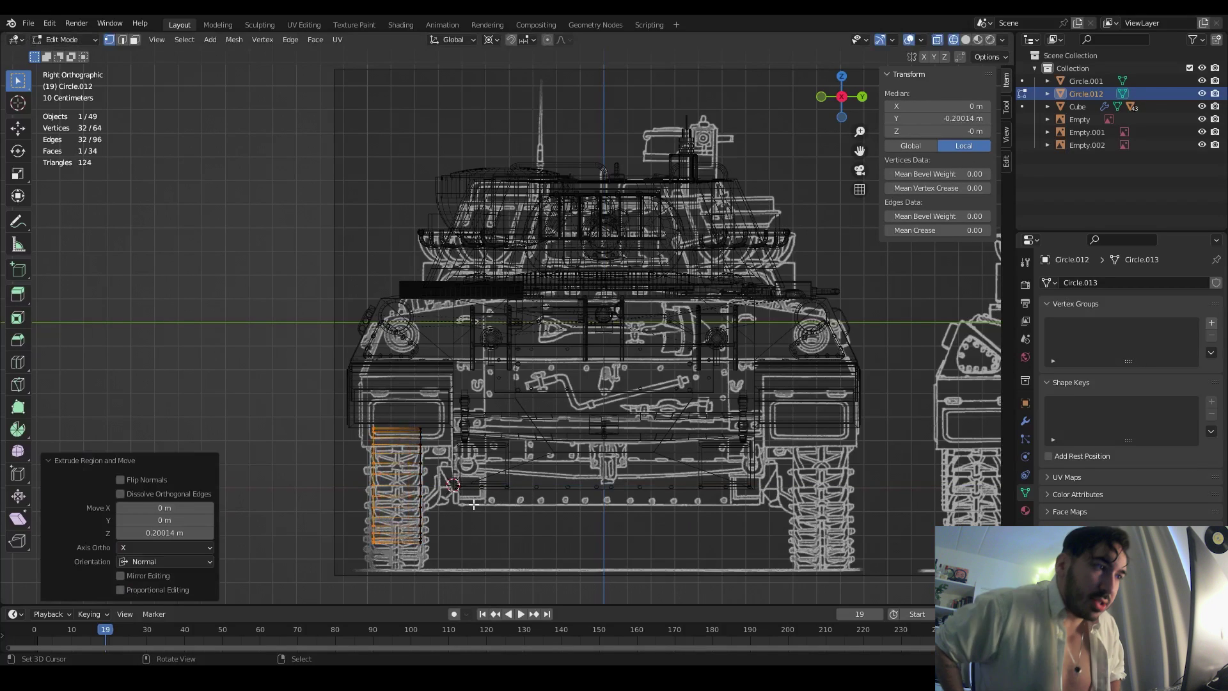
- Shrink the wheel's narrow middle band inward about 0.014 m to form a groove, and inset the outer face
{"action": "key", "text": "alt+s"}
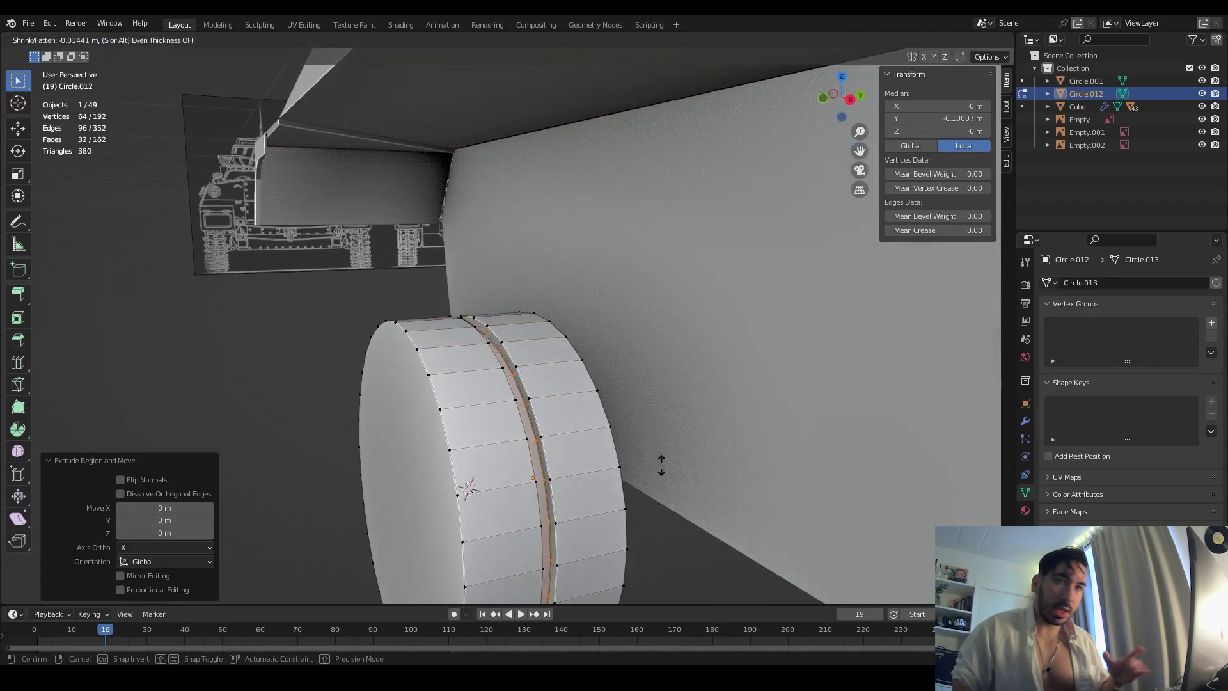
{"action": "left_click", "coordinate": [609, 430]}
{"action": "left_click", "coordinate": [628, 444]}
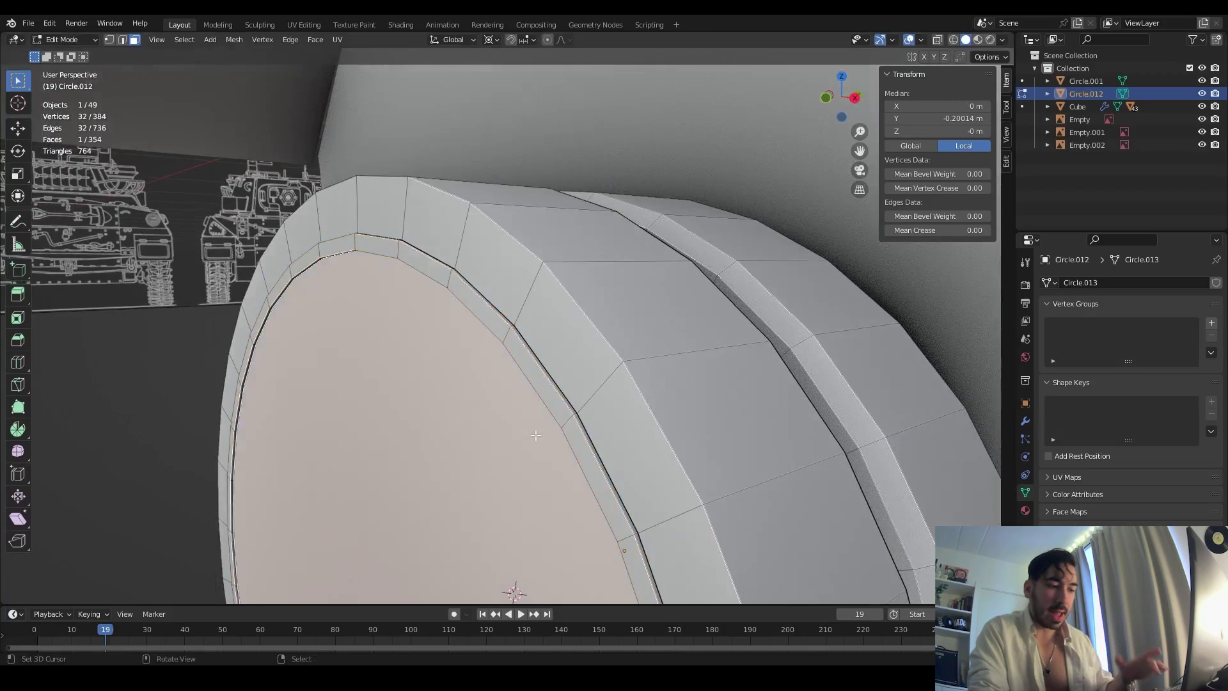
{"action": "middle_click_drag", "start_coordinate": [535, 435], "coordinate": [591, 393], "text": "shift"}
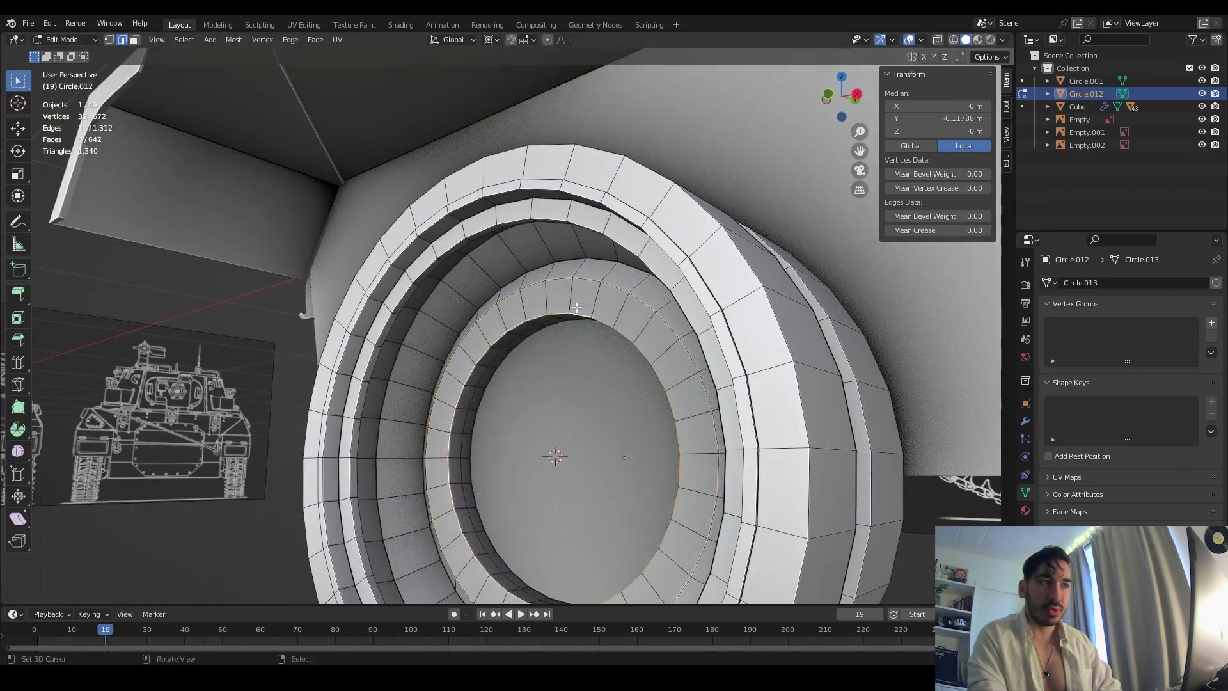
- Snap the 3D cursor to the wheel's centre and round the raised inner ring's edge with a multi-segment bevel
{"action": "key", "text": "shift+s"}
{"action": "left_click", "coordinate": [657, 517]}
{"action": "key", "text": "ctrl+b"}
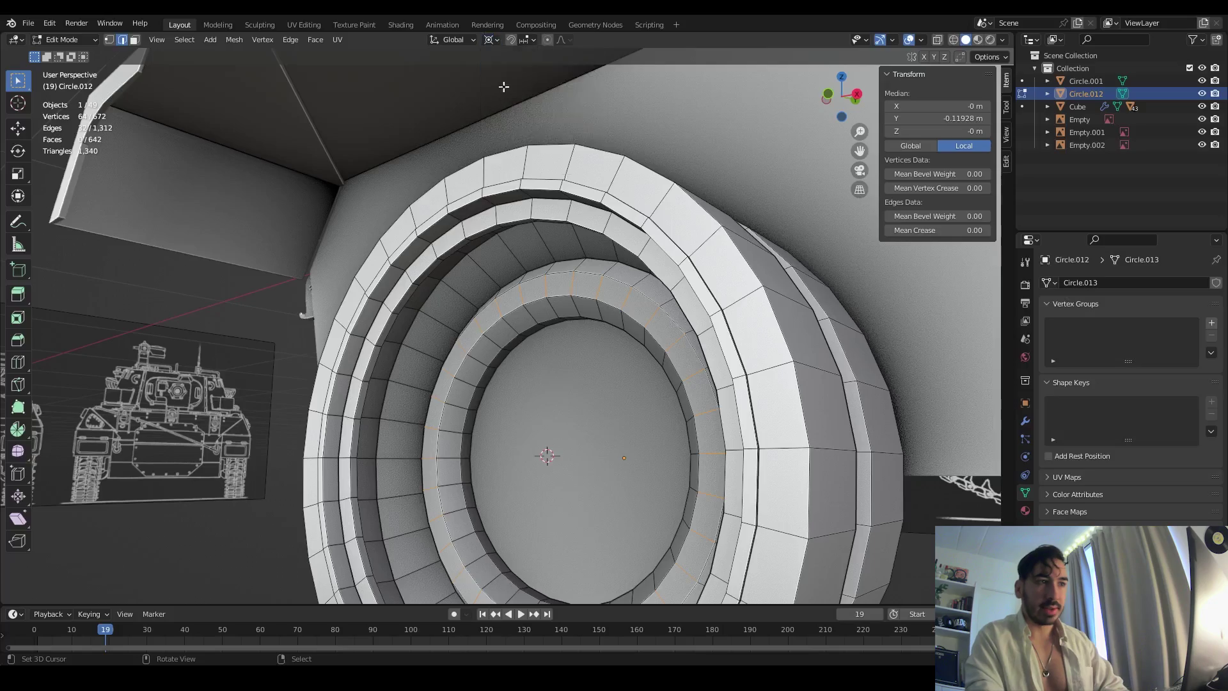
{"action": "key", "text": "ctrl+r"}
{"action": "scroll", "coordinate": [648, 295], "scroll_direction": "up", "scroll_amount": 4}
{"action": "left_click", "coordinate": [648, 294]}
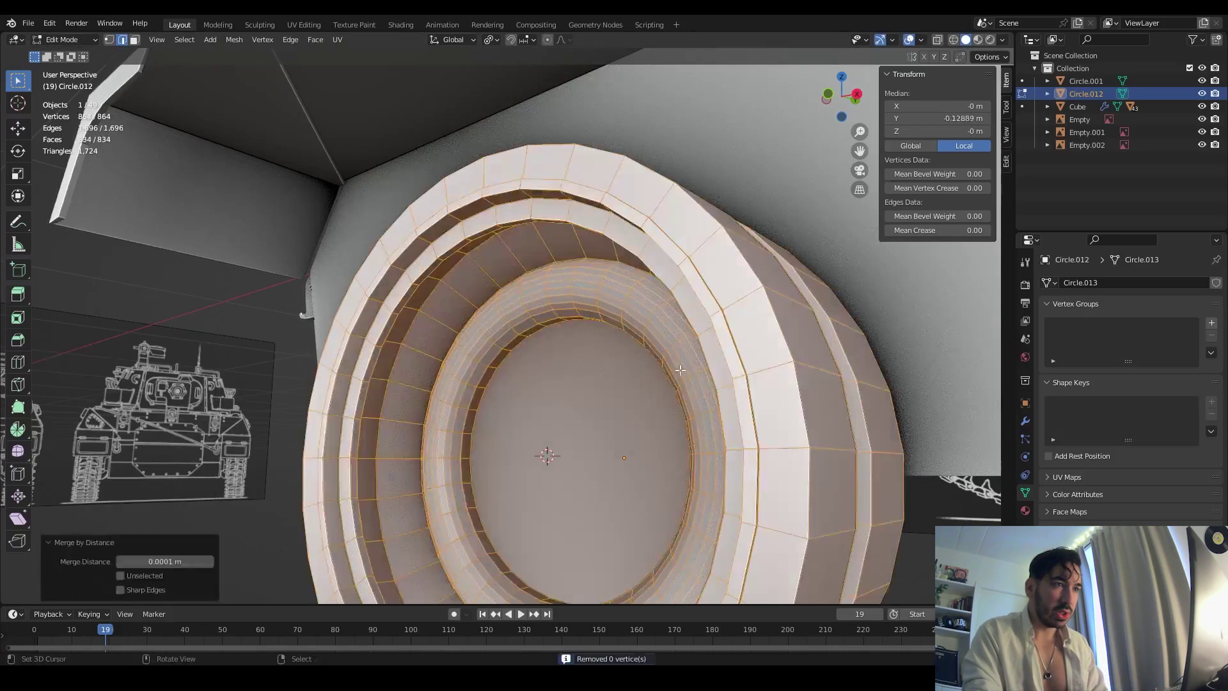
- Duplicate the wheel's small central face and scale the copy as the base for the hub
{"action": "key", "text": "1"}
{"action": "left_click", "coordinate": [645, 478]}
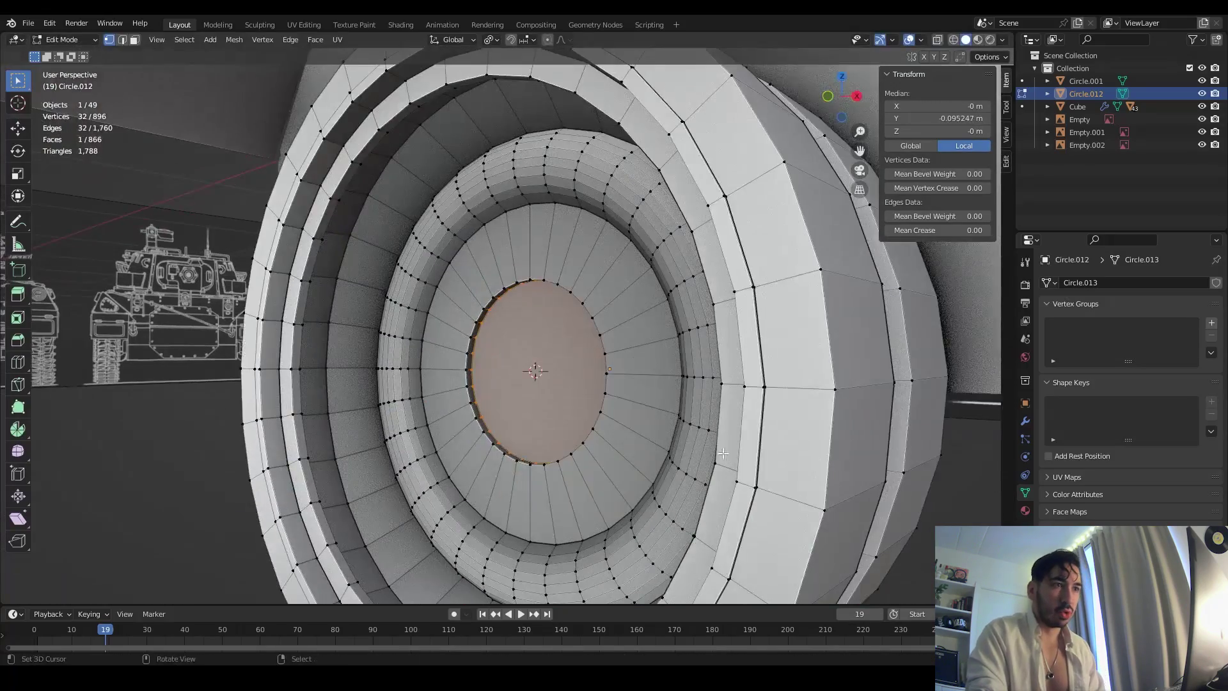
{"action": "key", "text": "shift+d"}
{"action": "key", "text": "s"}
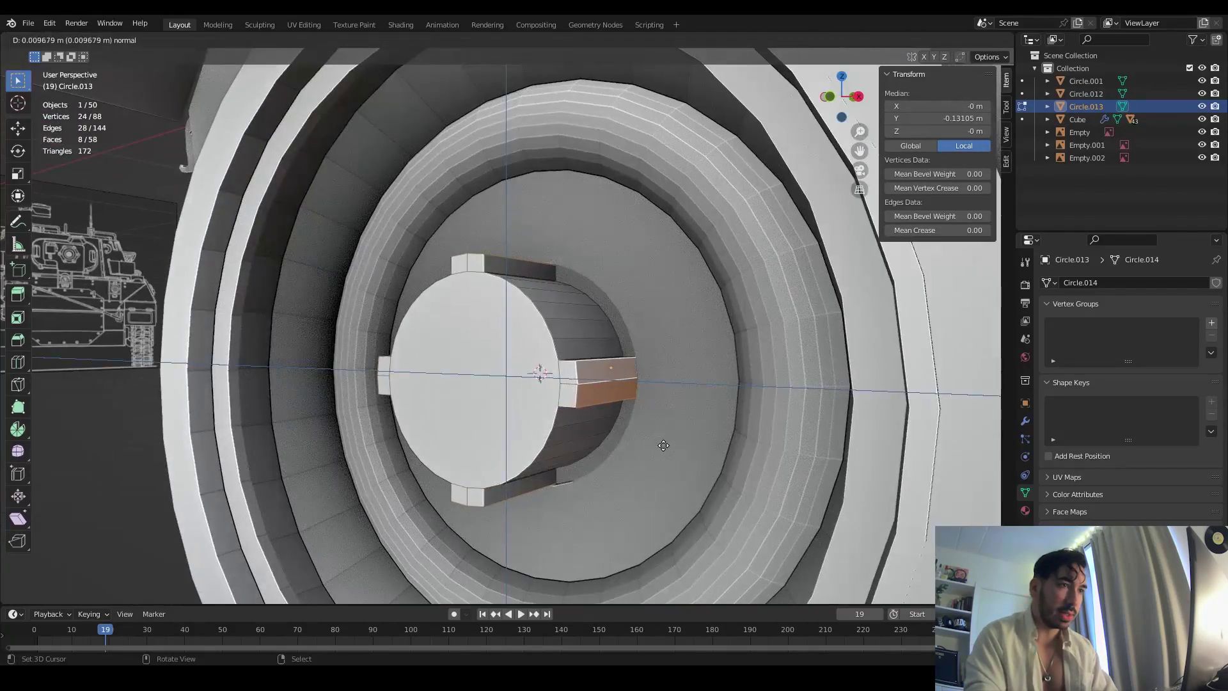
- Scale the extruded lugs around the hub cylinder with the Y axis locked to taper their shape
{"action": "key", "text": "s"}
{"action": "key", "text": "shift+y"}
{"action": "left_click", "coordinate": [683, 444]}
{"action": "key", "text": "s"}
{"action": "key", "text": "shift+y"}
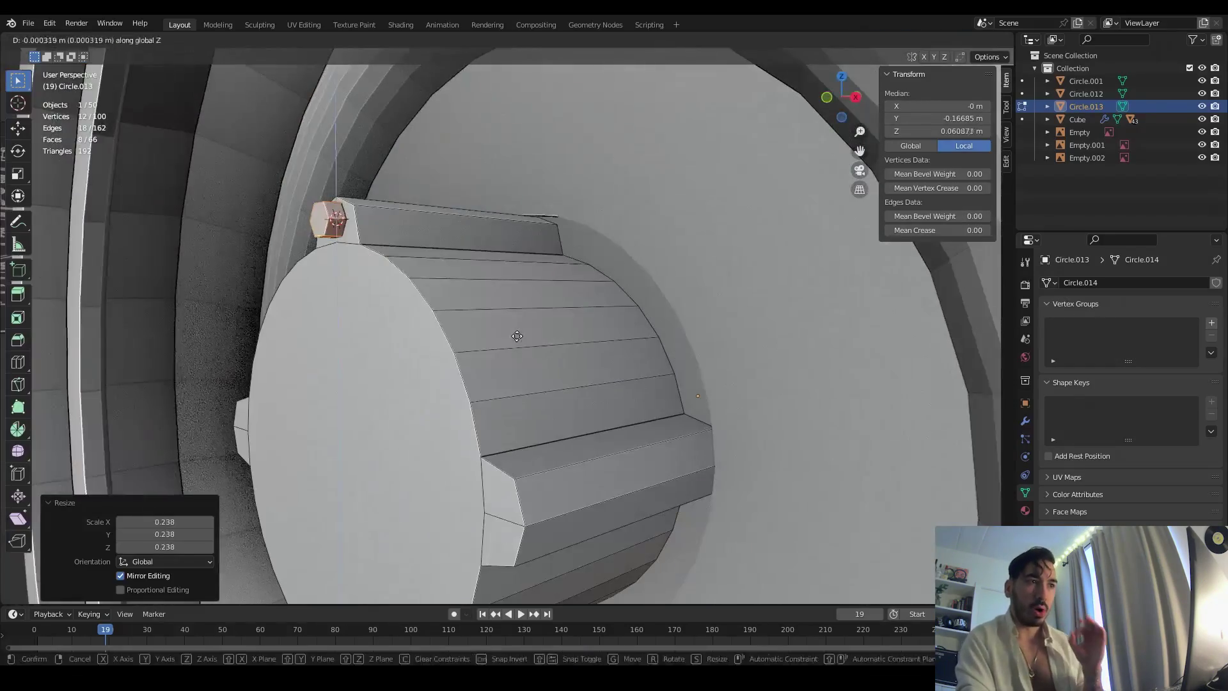
- Position the small hexagonal bolt along Z on the end of the hub's upper lug, and set the pivot to the 3D cursor
{"action": "left_click", "coordinate": [332, 318]}
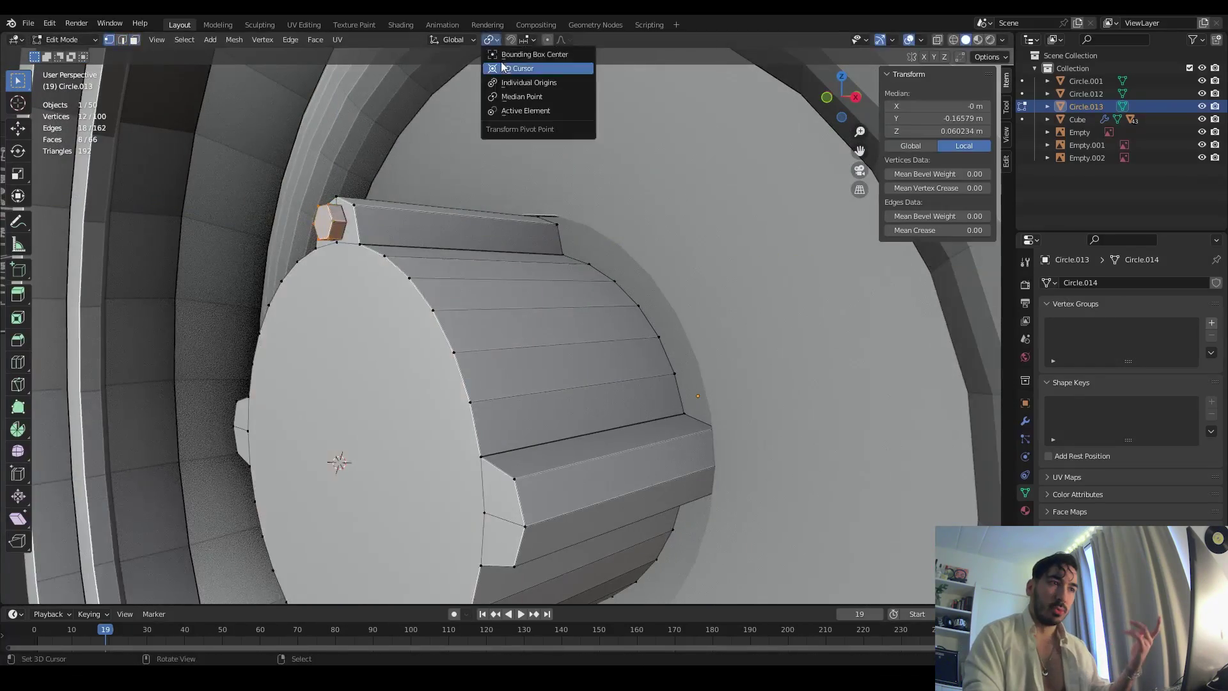
{"action": "left_click", "coordinate": [503, 67]}
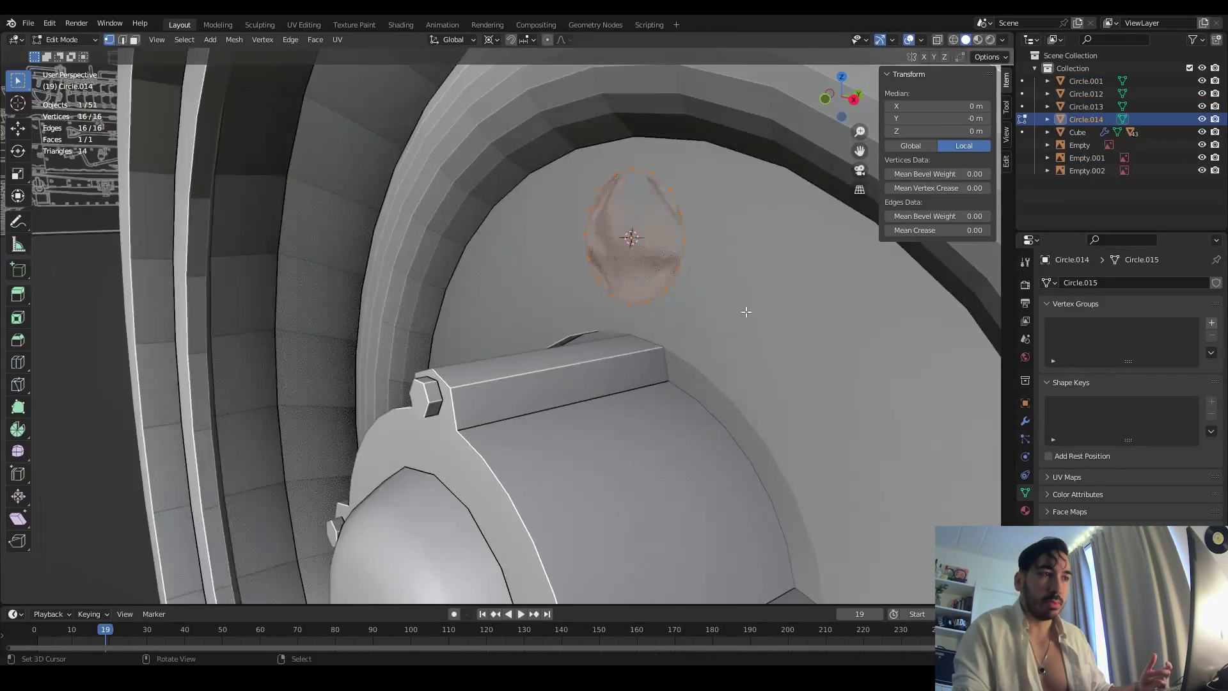
- Extrude the round washer and stud on the wheel disc, and add and position another circle for the nut
{"action": "left_click", "coordinate": [644, 315]}
{"action": "left_click", "coordinate": [147, 455]}
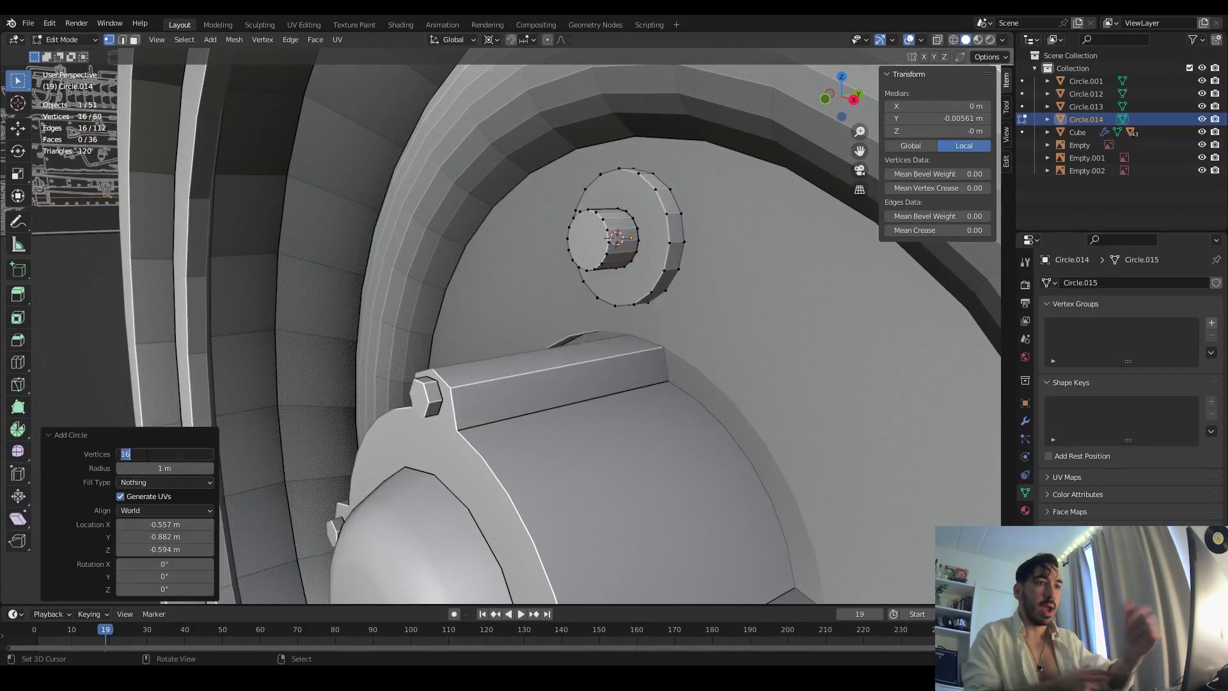
{"action": "left_click", "coordinate": [696, 364]}
{"action": "middle_click_drag", "start_coordinate": [696, 364], "coordinate": [682, 362]}
{"action": "key", "text": "g"}
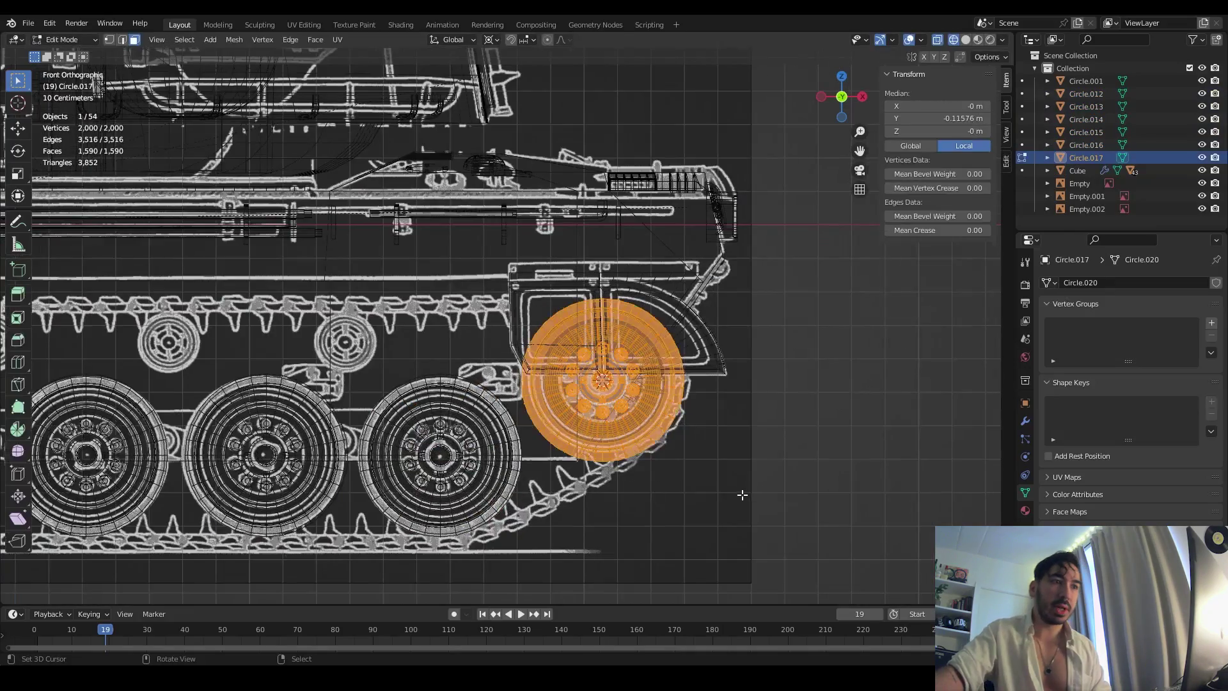
- Extrude the sprocket ring's faces outward and scale them to 1.042 on X and Z
{"action": "left_click", "coordinate": [262, 40]}
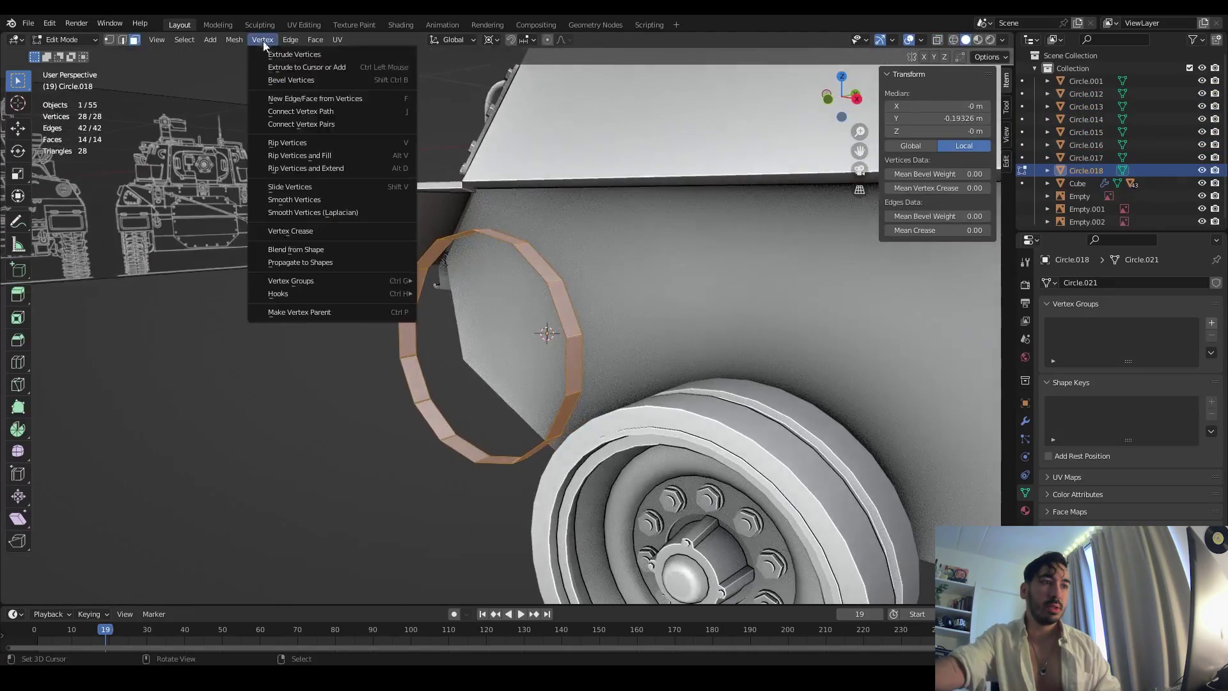
{"action": "key", "text": "Escape"}
{"action": "key", "text": "e"}
{"action": "key", "text": "s"}
- Extrude the sprocket ring's outer faces individually and scale the extrusions with Y locked to start the teeth
{"action": "left_click", "coordinate": [316, 39]}
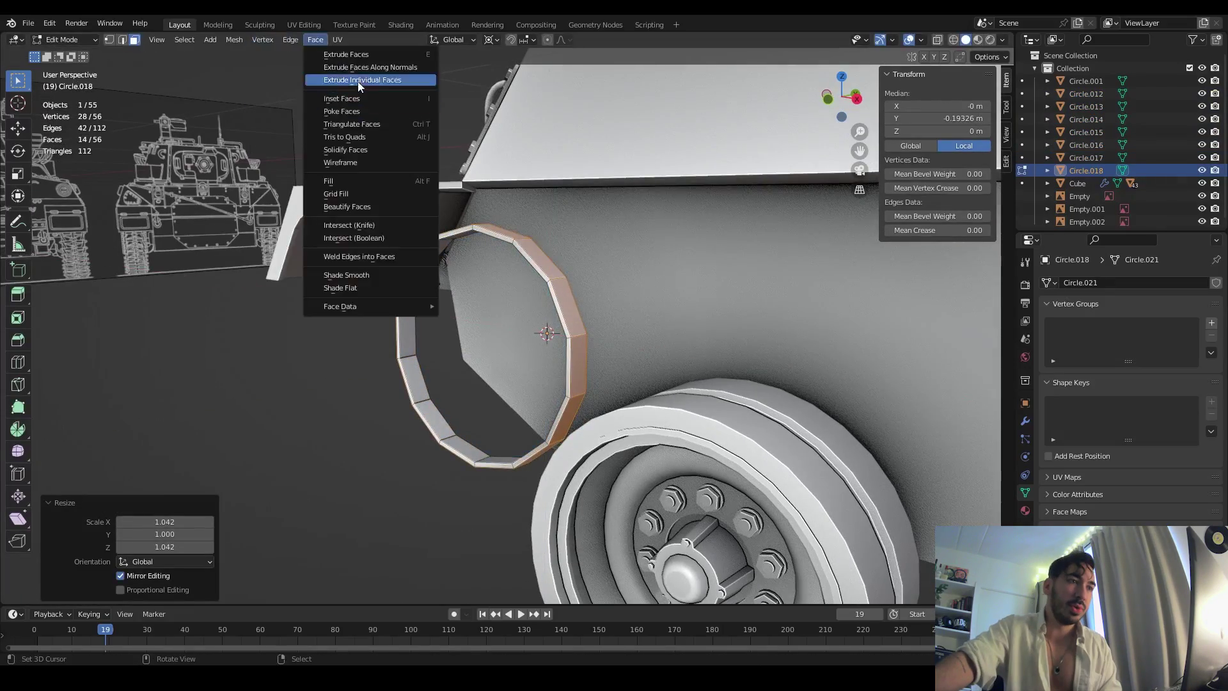
{"action": "left_click", "coordinate": [333, 80]}
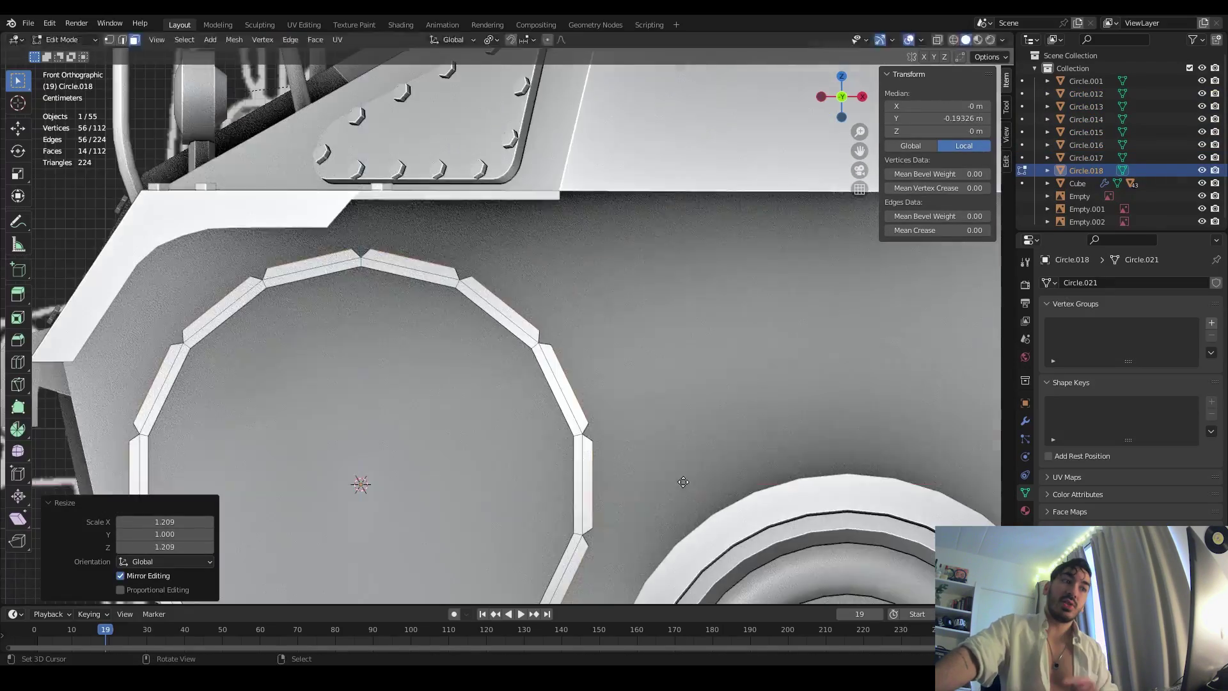
{"action": "key", "text": "e"}
{"action": "key", "text": "s"}
{"action": "key", "text": "shift+y"}
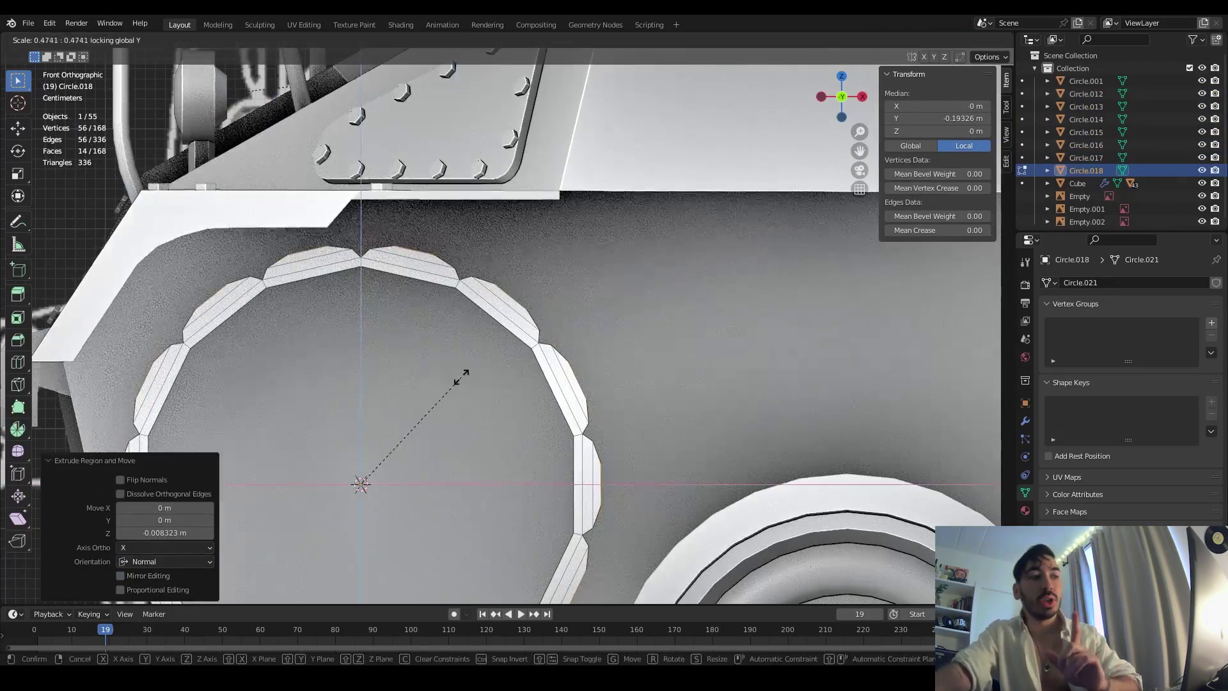
{"action": "left_click", "coordinate": [692, 383]}
- Extrude the sprocket's tooth faces outward again to lengthen the teeth
{"action": "key", "text": "alt+z"}
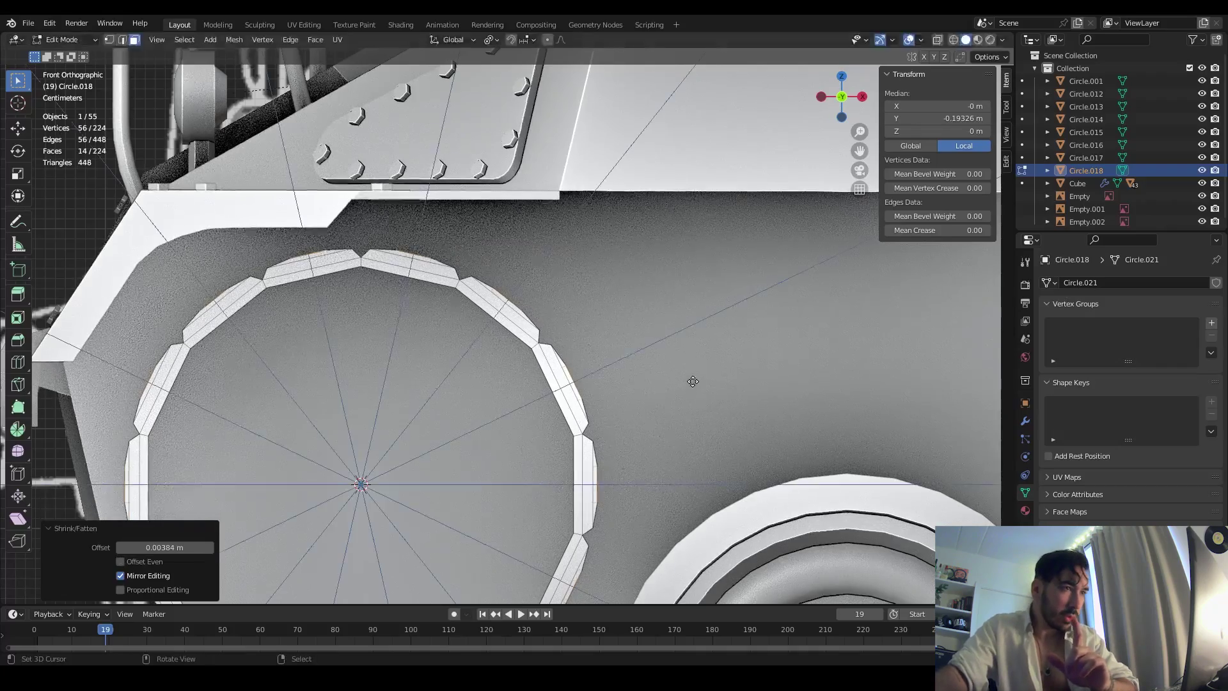
{"action": "key", "text": "e"}
{"action": "left_click", "coordinate": [620, 411]}
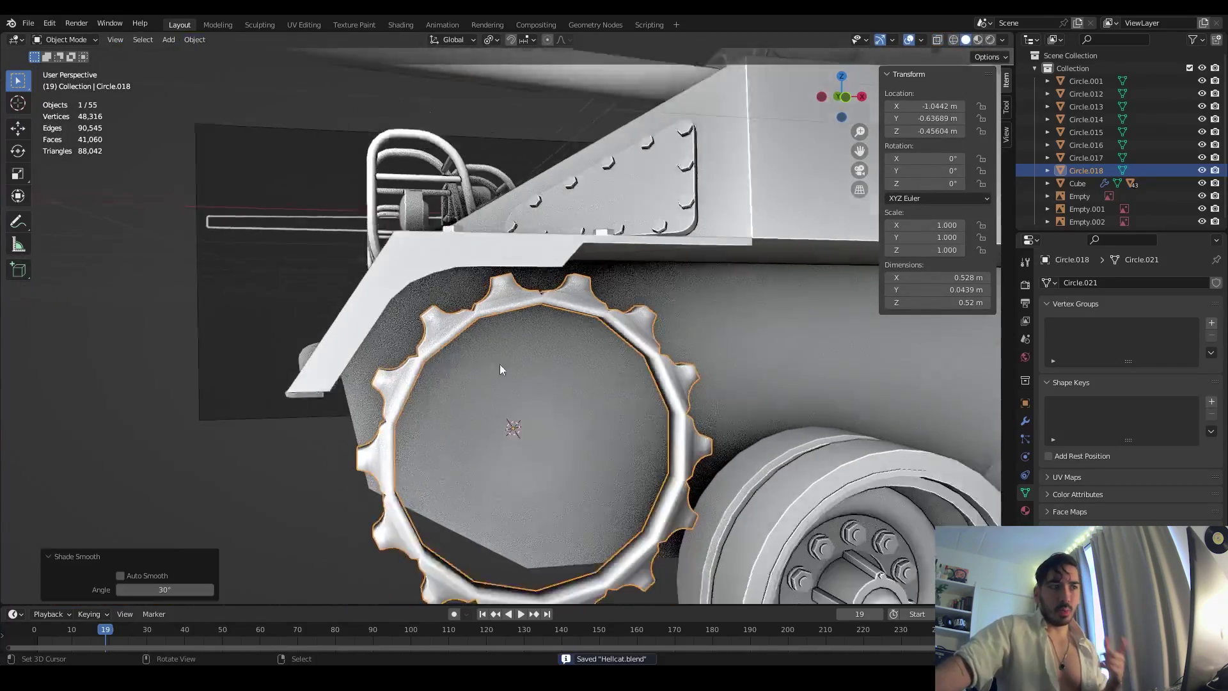
- Even out the sprocket's inner edges into a regular circle with LoopTools Circle, scale them, and save the file
{"action": "key", "text": "KP_1"}
{"action": "key", "text": "alt+z"}
{"action": "right_click", "coordinate": [450, 240]}
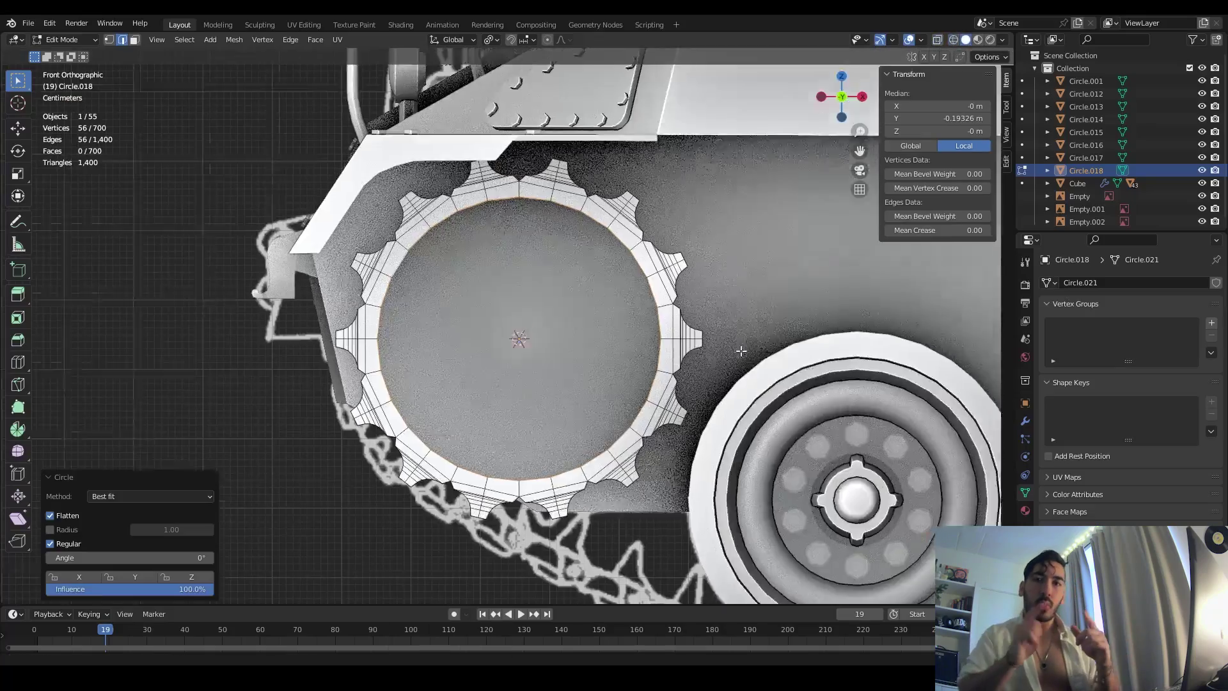
{"action": "scroll", "coordinate": [512, 371], "scroll_direction": "up", "scroll_amount": 3}
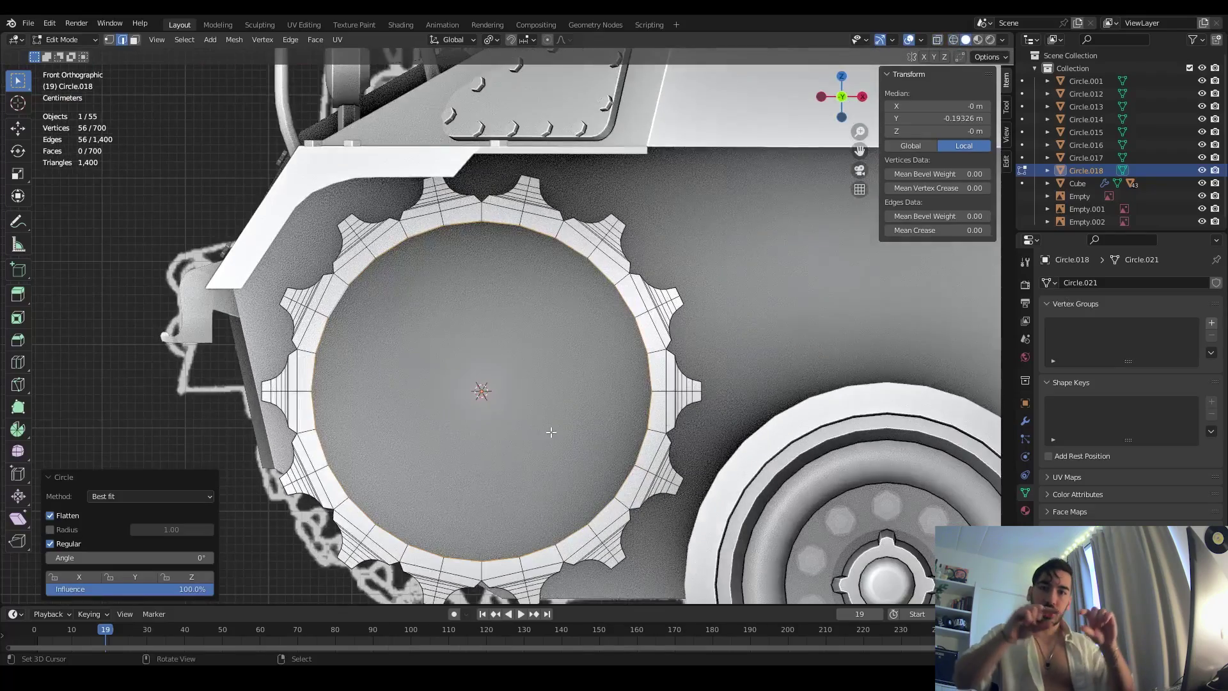
{"action": "key", "text": "s"}
{"action": "left_click", "coordinate": [487, 422]}
{"action": "key", "text": "ctrl+s"}
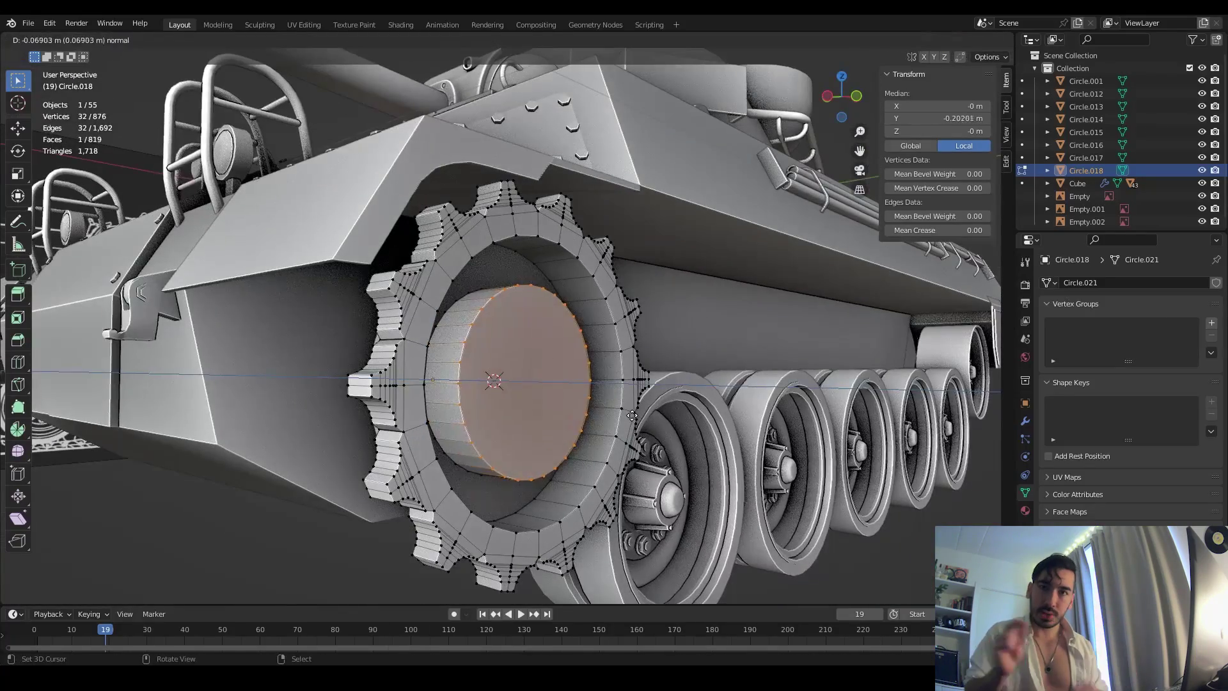
- Extrude the sprocket's central hub face about 0.069 m and round its rim with a multi-segment bevel
{"action": "left_click", "coordinate": [634, 418]}
{"action": "key", "text": "ctrl+b"}
{"action": "scroll", "coordinate": [667, 439], "scroll_direction": "up", "scroll_amount": 3}
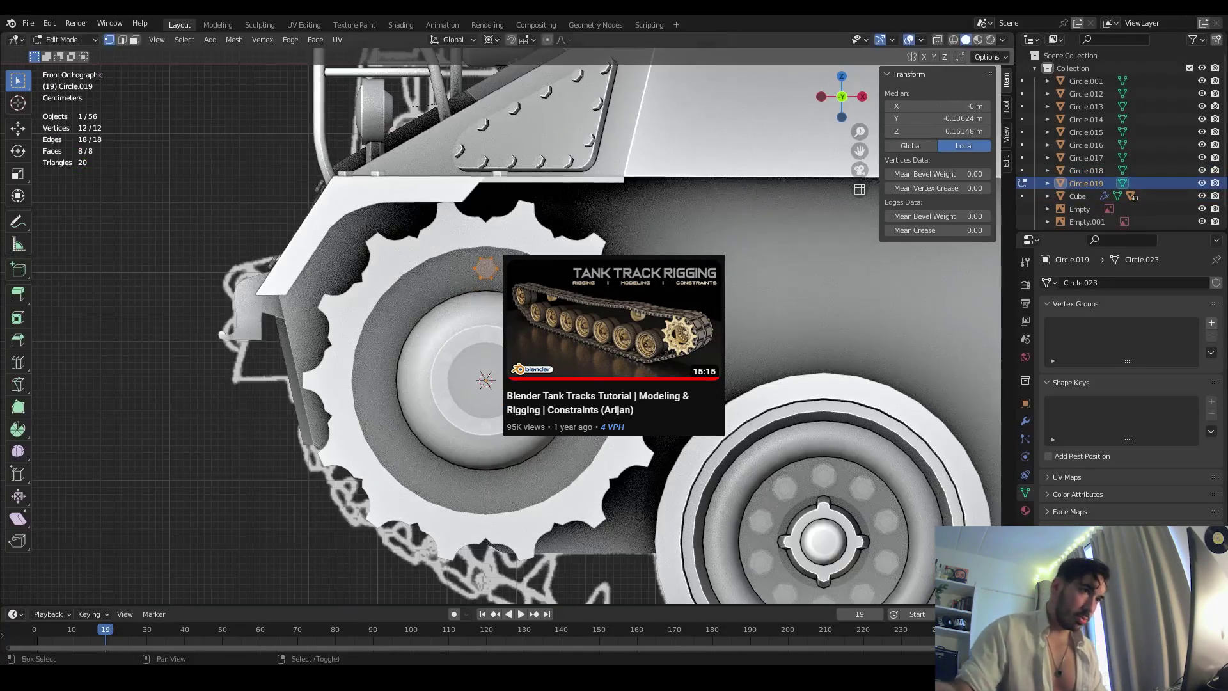
- Duplicate the sprocket's hexagonal bolt around the hub centre, rotating copies by 180° and 90°
{"action": "key", "text": "shift+d"}
{"action": "type", "text": "r180"}
{"action": "key", "text": "Return"}
{"action": "key", "text": "shift+d"}
{"action": "type", "text": "r90"}
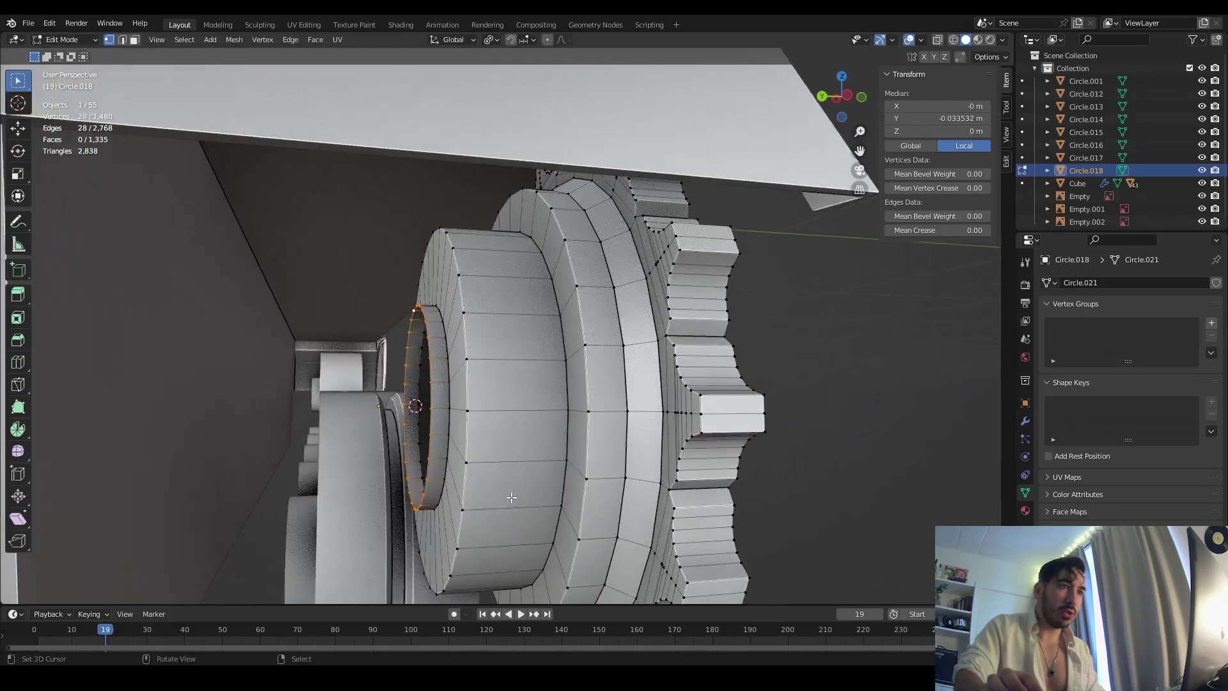
- Duplicate the whole sprocket half about the 3D cursor as a mirrored inner half and merge the halves by distance
{"action": "middle_click_drag", "start_coordinate": [471, 453], "coordinate": [471, 247]}
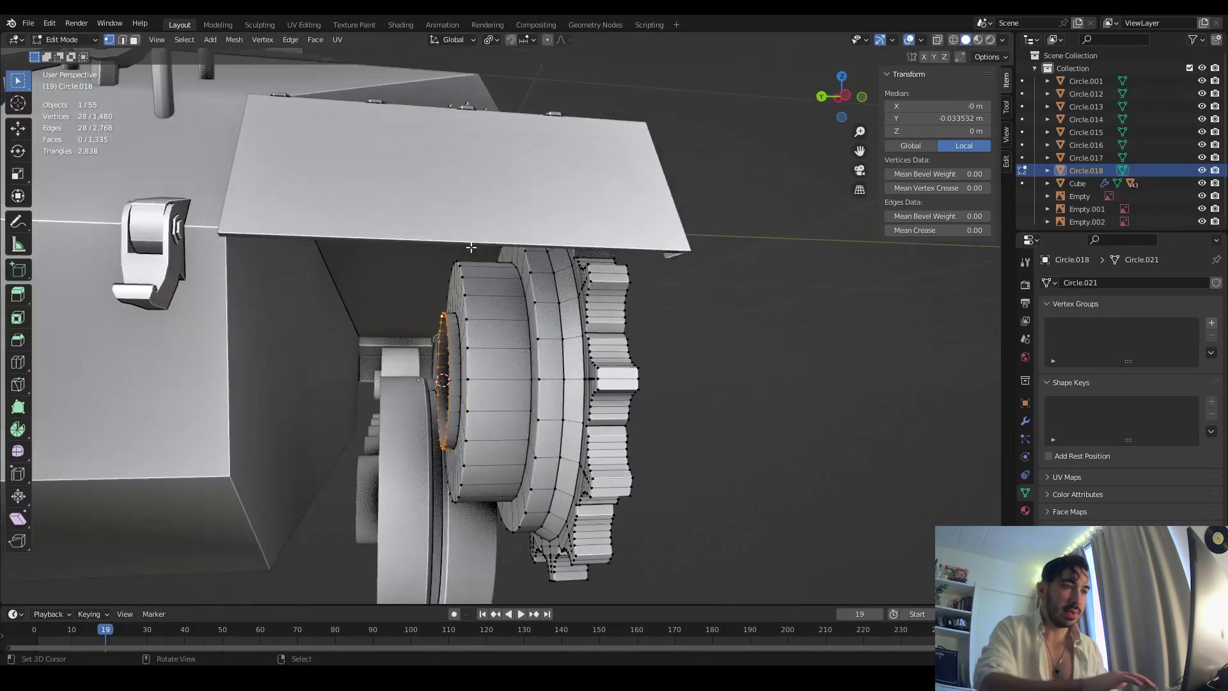
{"action": "left_click", "coordinate": [504, 69]}
{"action": "key", "text": "a"}
{"action": "key", "text": "shift+d"}
{"action": "right_click", "coordinate": [506, 415]}
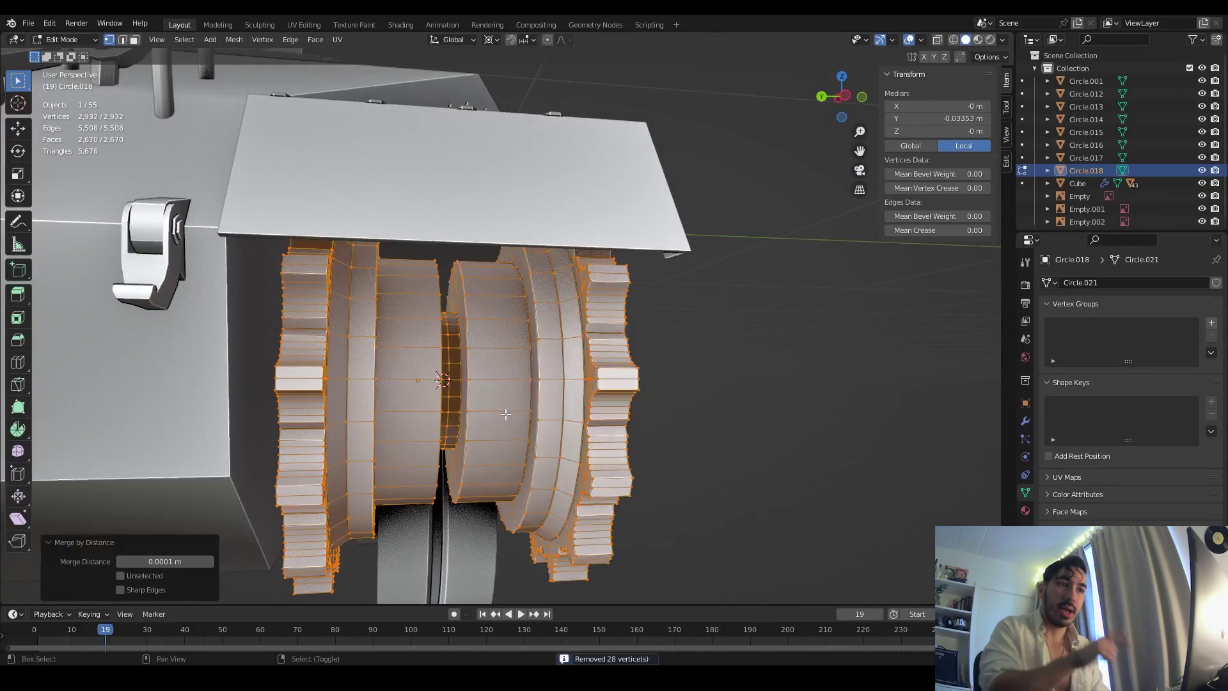
{"action": "scroll", "coordinate": [410, 301], "scroll_direction": "up", "scroll_amount": 3}
{"action": "middle_click_drag", "start_coordinate": [409, 301], "coordinate": [482, 457]}
{"action": "key", "text": "l"}
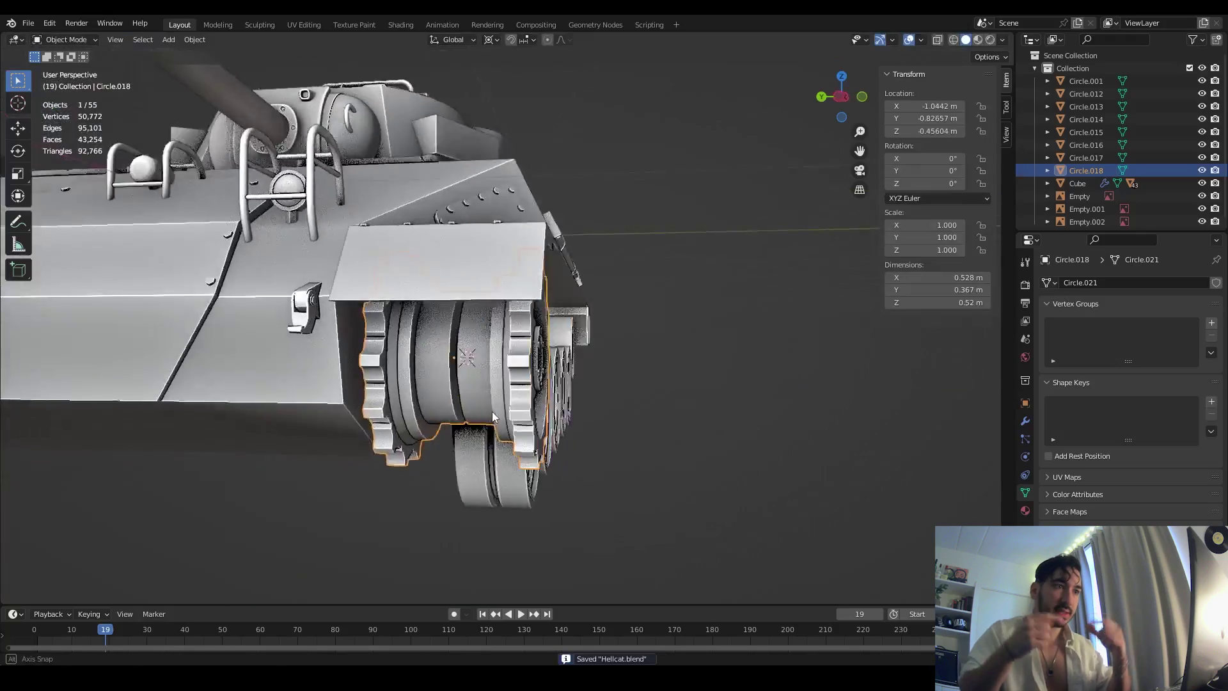
- Extrude a narrow shaft from the return roller's mounting disc, widen its end, and extrude the roller body about 0.174 m
{"action": "mouse_move", "coordinate": [492, 412]}
{"action": "middle_mouse_down"}
{"action": "mouse_move", "coordinate": [382, 415]}
{"action": "mouse_move", "coordinate": [479, 409]}
{"action": "middle_mouse_up"}
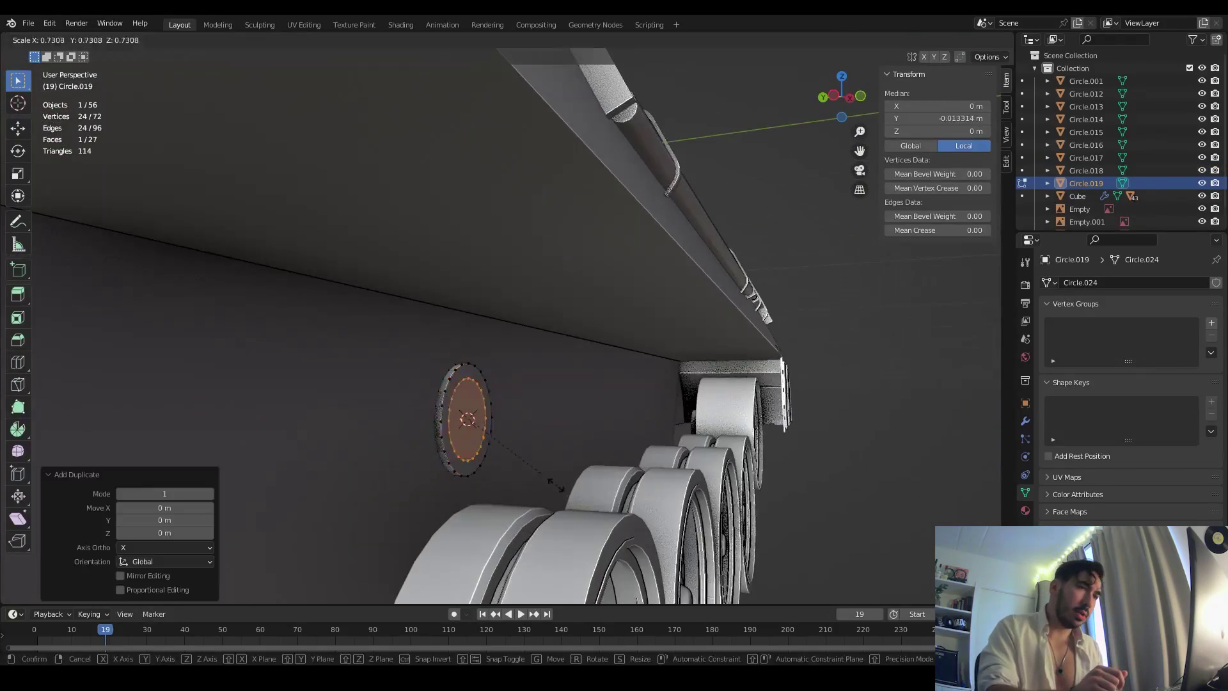
{"action": "key", "text": "e"}
{"action": "left_click", "coordinate": [556, 475]}
{"action": "key", "text": "s"}
{"action": "left_click", "coordinate": [579, 466]}
{"action": "key", "text": "e"}
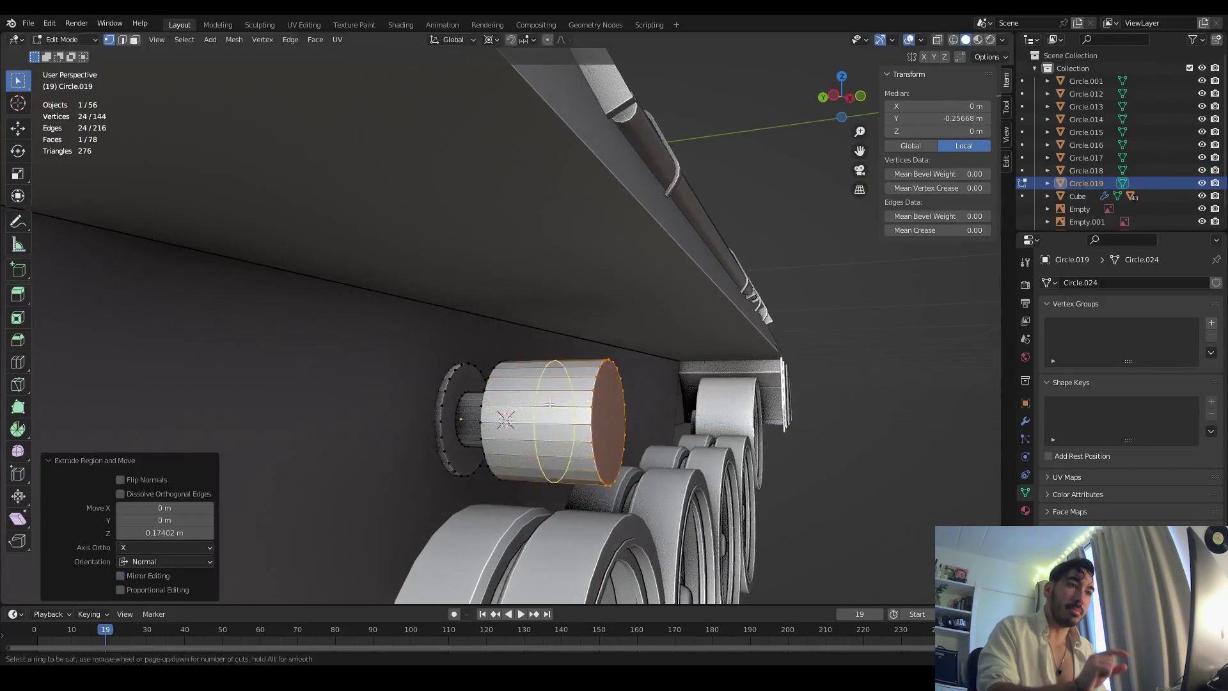
{"action": "left_click", "coordinate": [625, 442]}
{"action": "key", "text": "alt+a"}
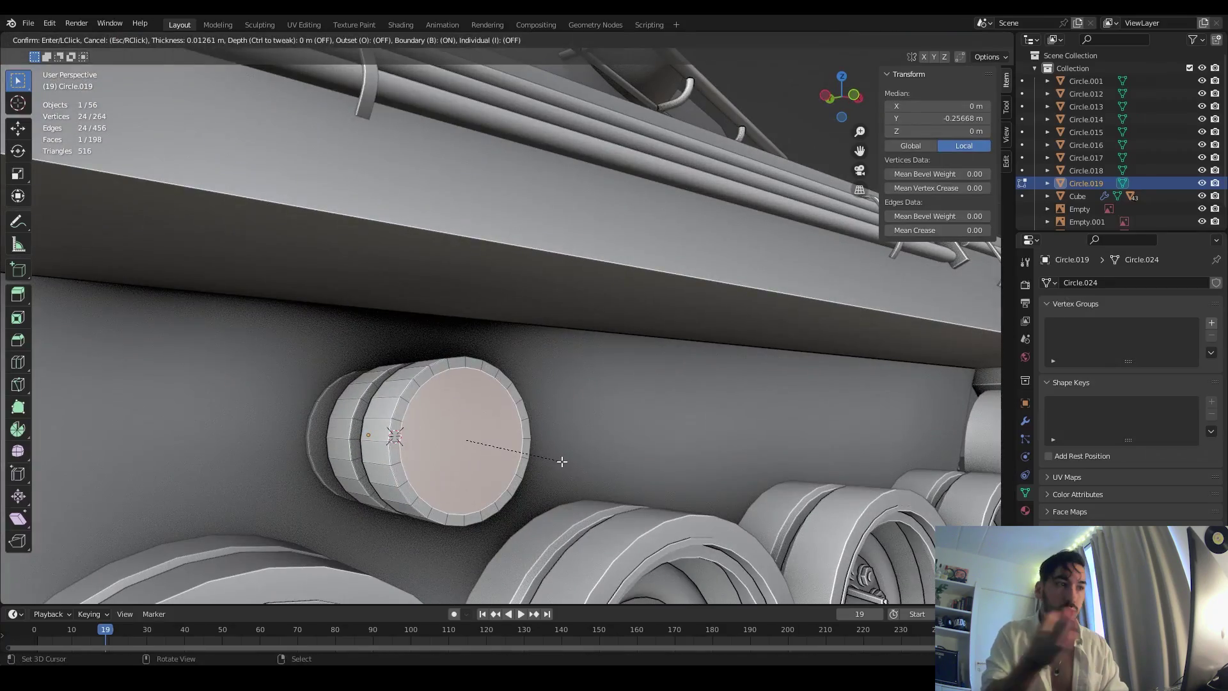
- Inset the return roller's outer face about 0.013 m and move it about 0.002 m along negative Y
{"action": "left_click", "coordinate": [563, 461]}
{"action": "key", "text": "g"}
{"action": "key", "text": "x"}
{"action": "left_click", "coordinate": [588, 475]}
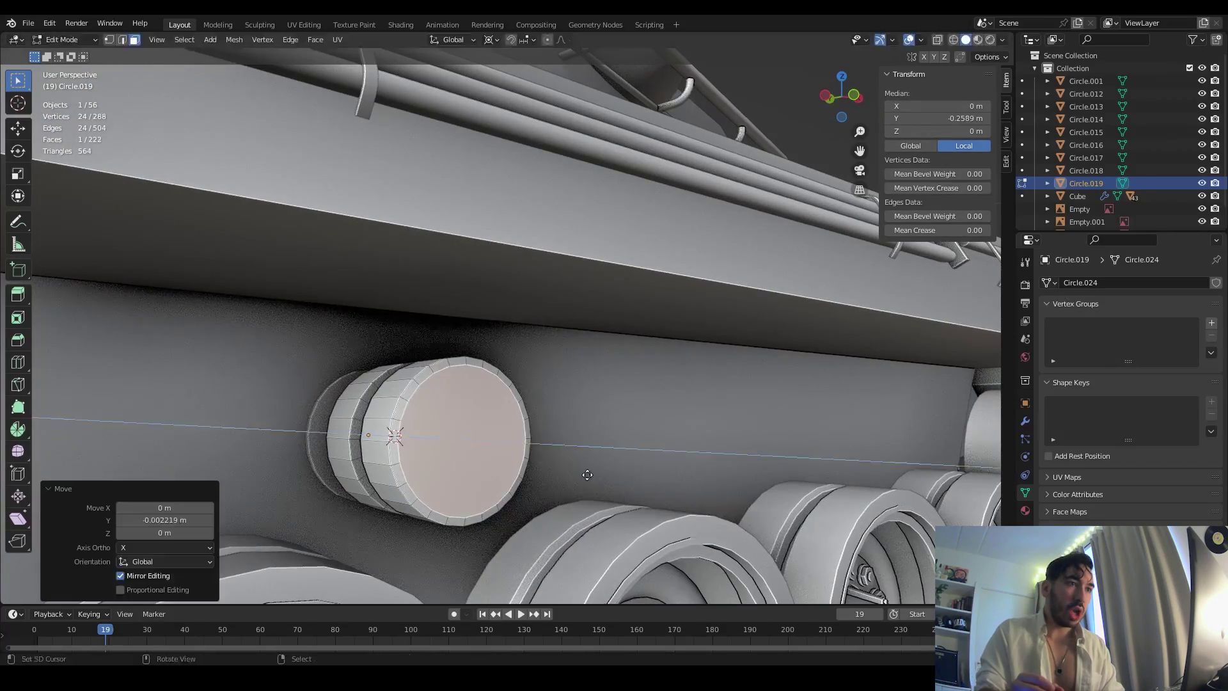
- Recess the return roller's outer face and scale down a duplicate of the recessed face for the hub
{"action": "left_click", "coordinate": [587, 476]}
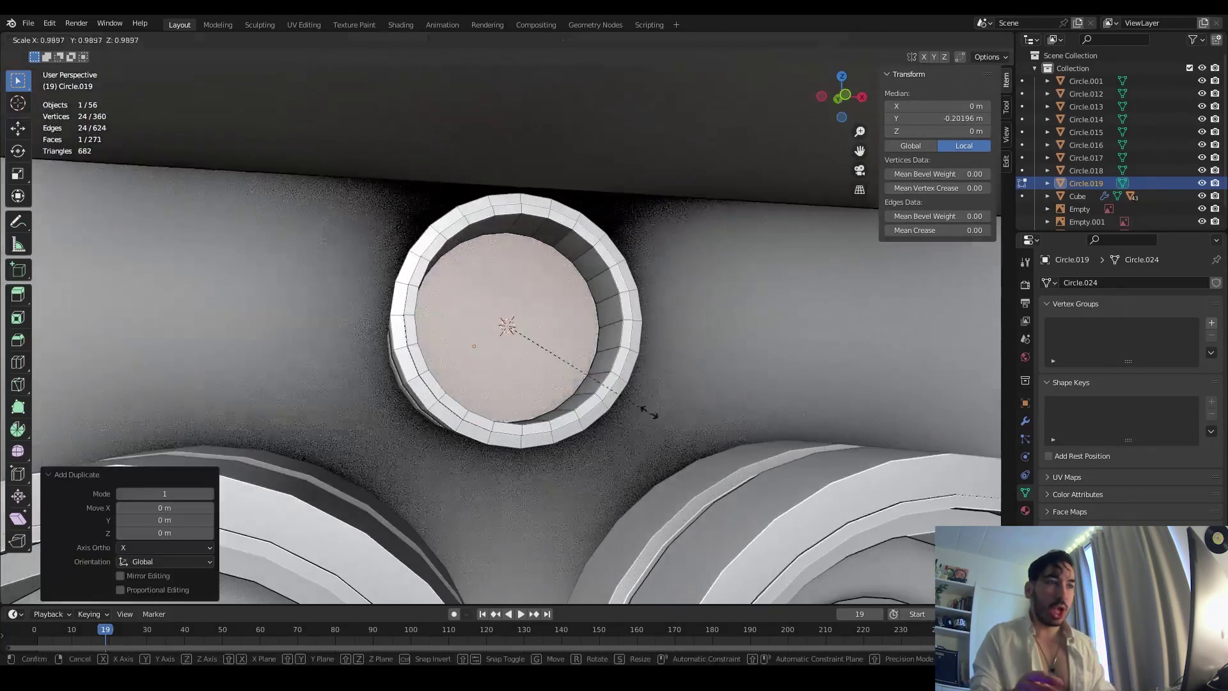
{"action": "left_click", "coordinate": [650, 416]}
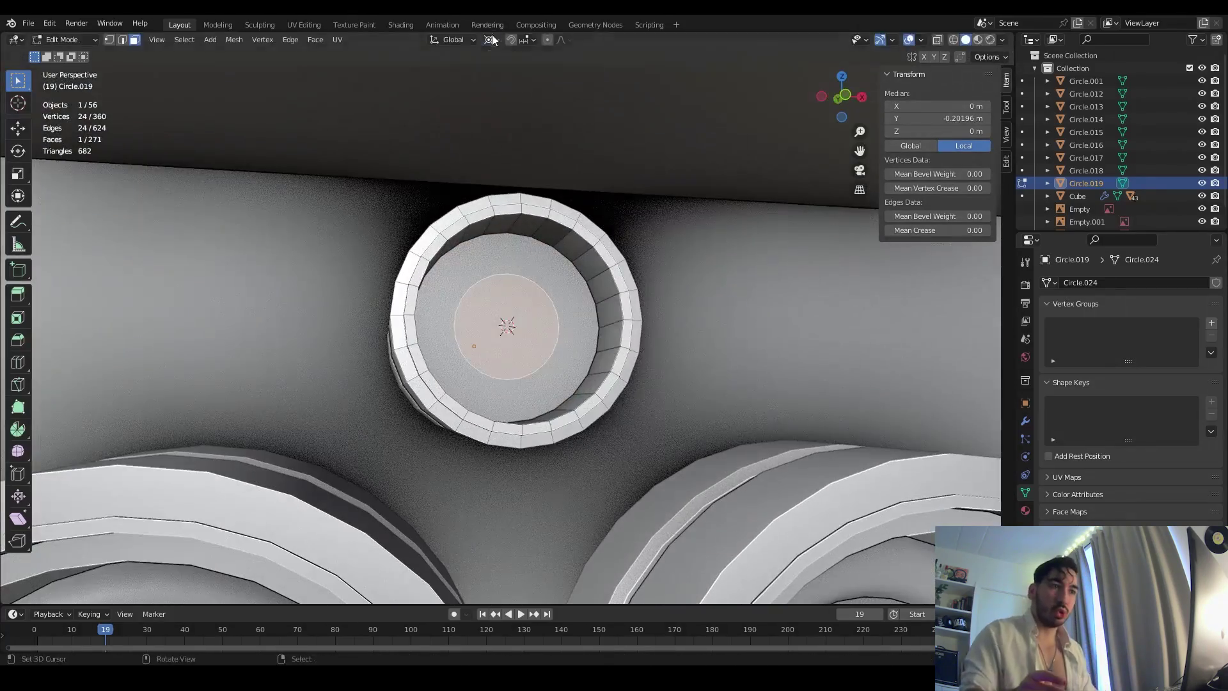
{"action": "middle_click_drag", "start_coordinate": [650, 416], "coordinate": [619, 354]}
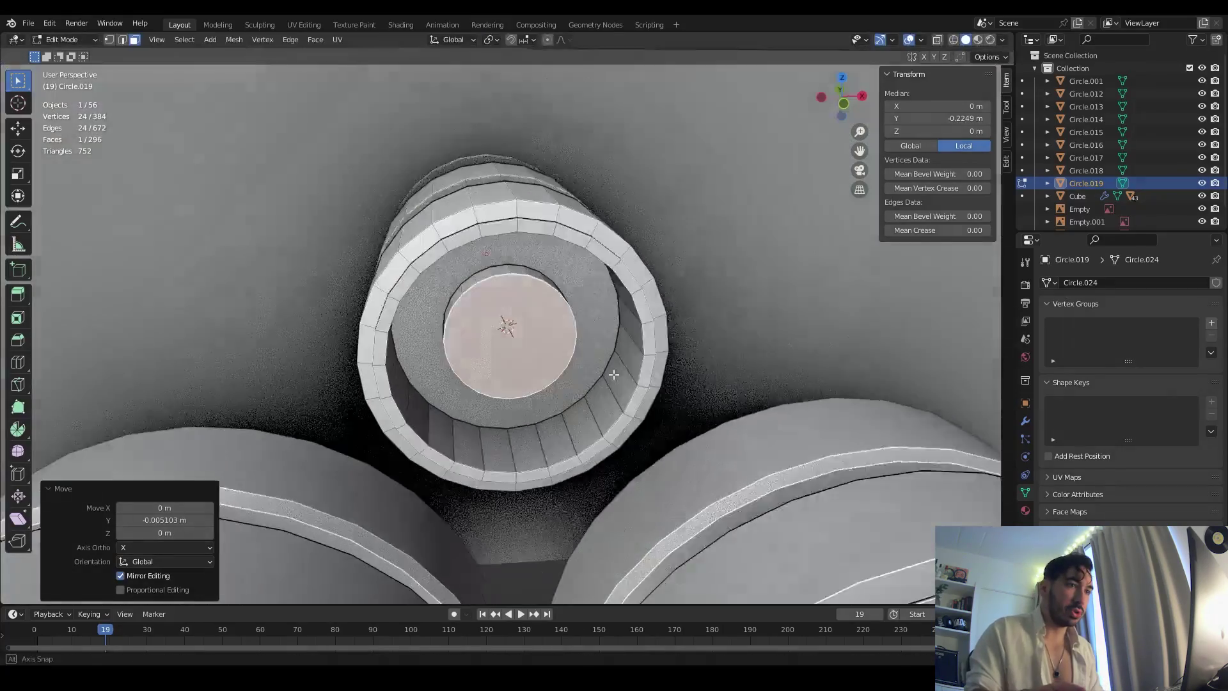
- Duplicate the return roller to its blueprint positions along the hull side, moving the frontmost copy about 0.602 m along negative X
{"action": "middle_click_drag", "start_coordinate": [505, 323], "coordinate": [551, 391]}
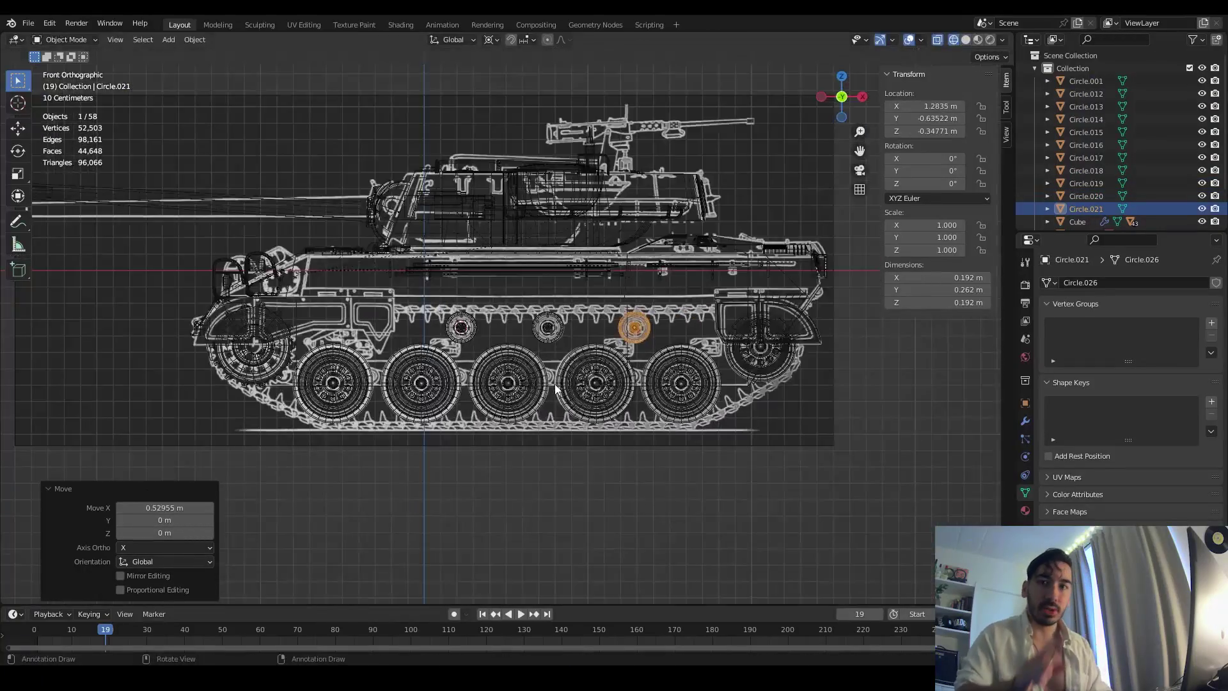
{"action": "key", "text": "shift+d"}
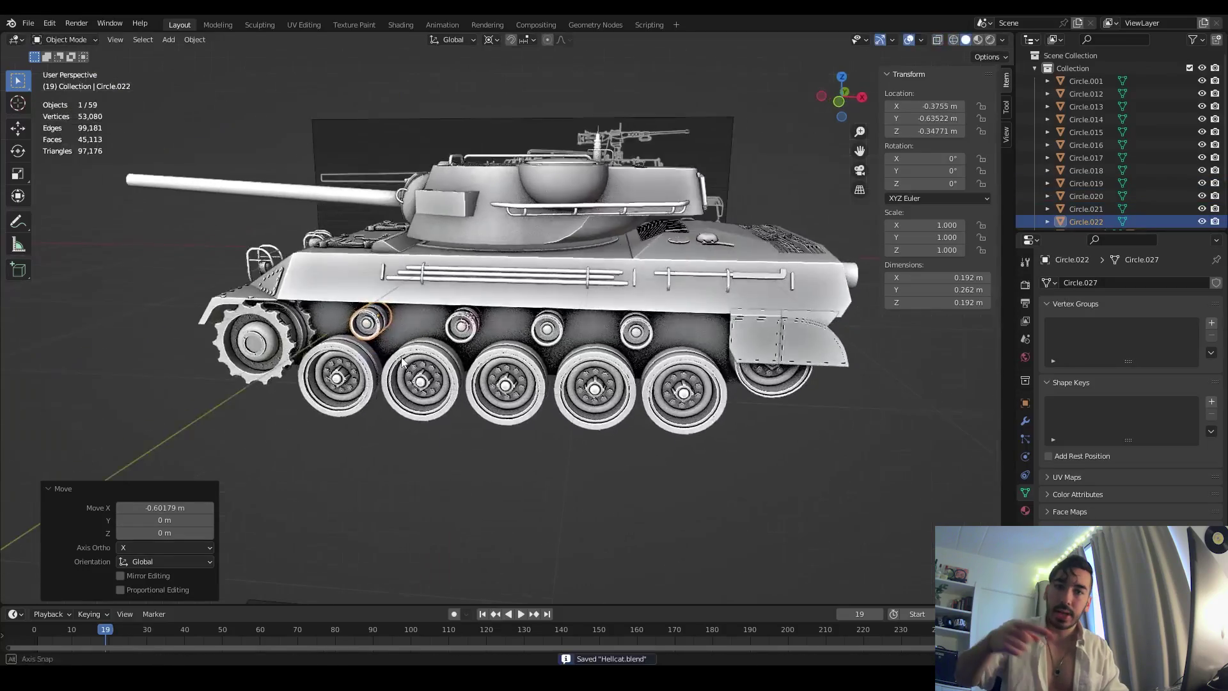
{"action": "middle_click_drag", "start_coordinate": [576, 384], "coordinate": [445, 474]}
- Apply the Subdivision modifier to the track path and snap the track link to the 3D cursor on the path
{"action": "key", "text": "ctrl+a"}
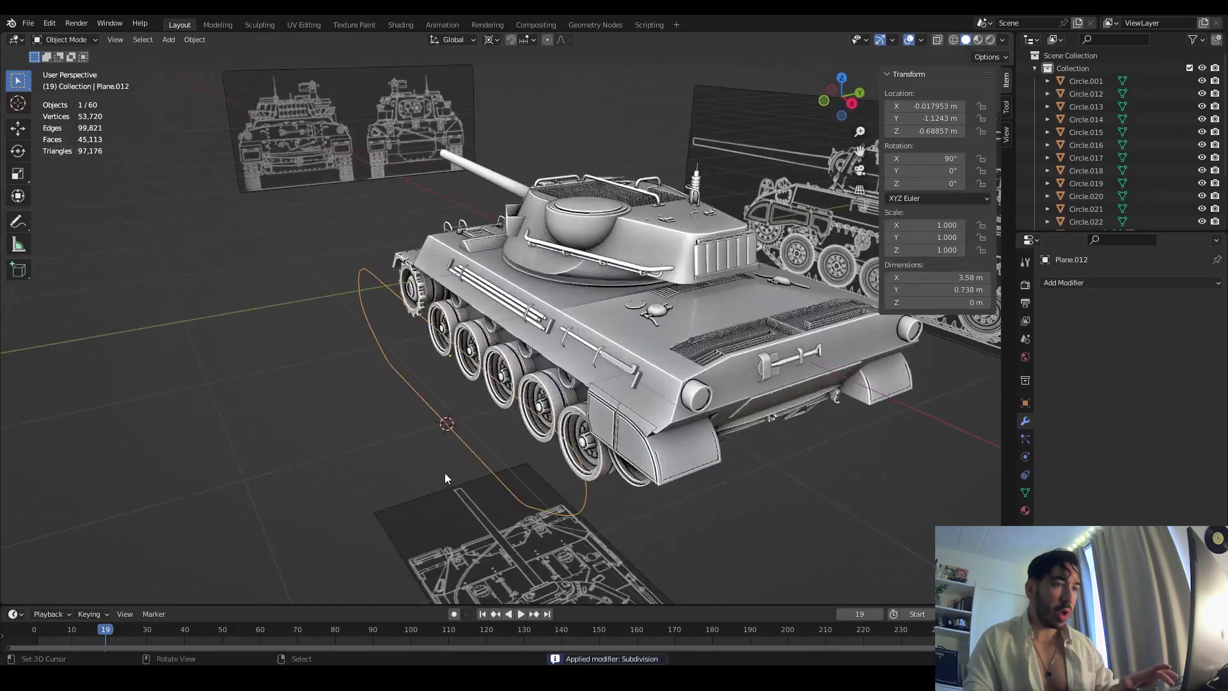
{"action": "middle_click_drag", "start_coordinate": [532, 456], "coordinate": [569, 442]}
{"action": "left_click", "coordinate": [701, 272]}
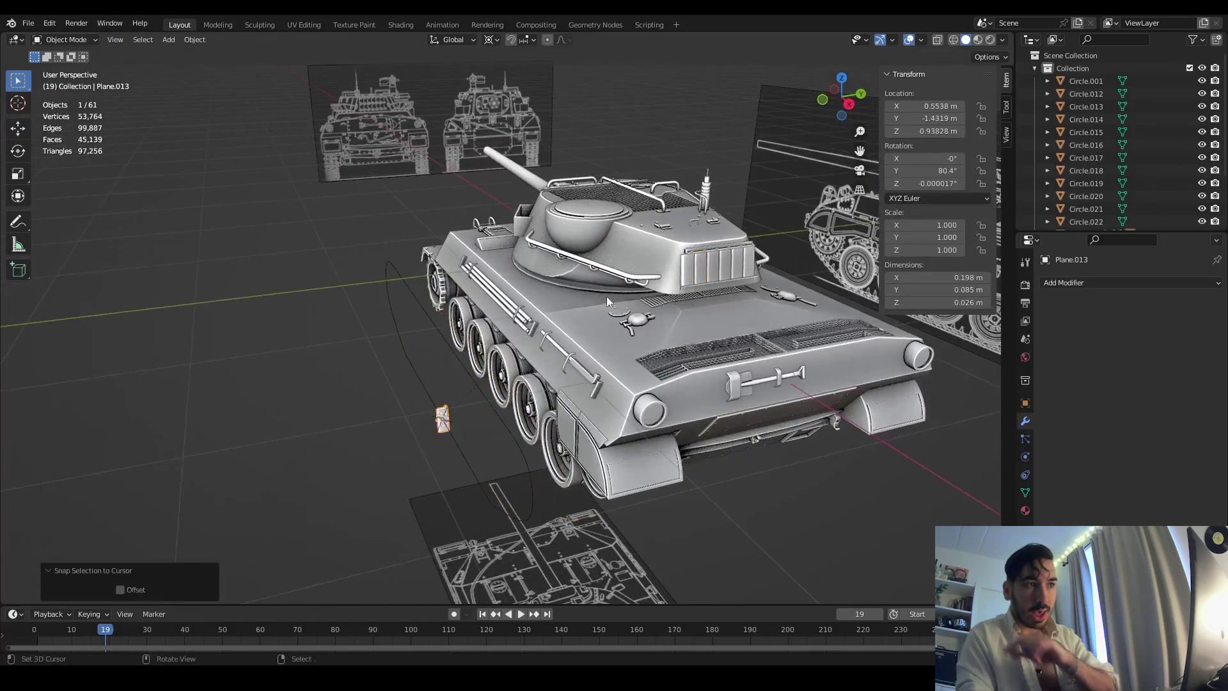
{"action": "middle_click_drag", "start_coordinate": [606, 301], "coordinate": [493, 510]}
{"action": "left_click", "coordinate": [453, 462]}
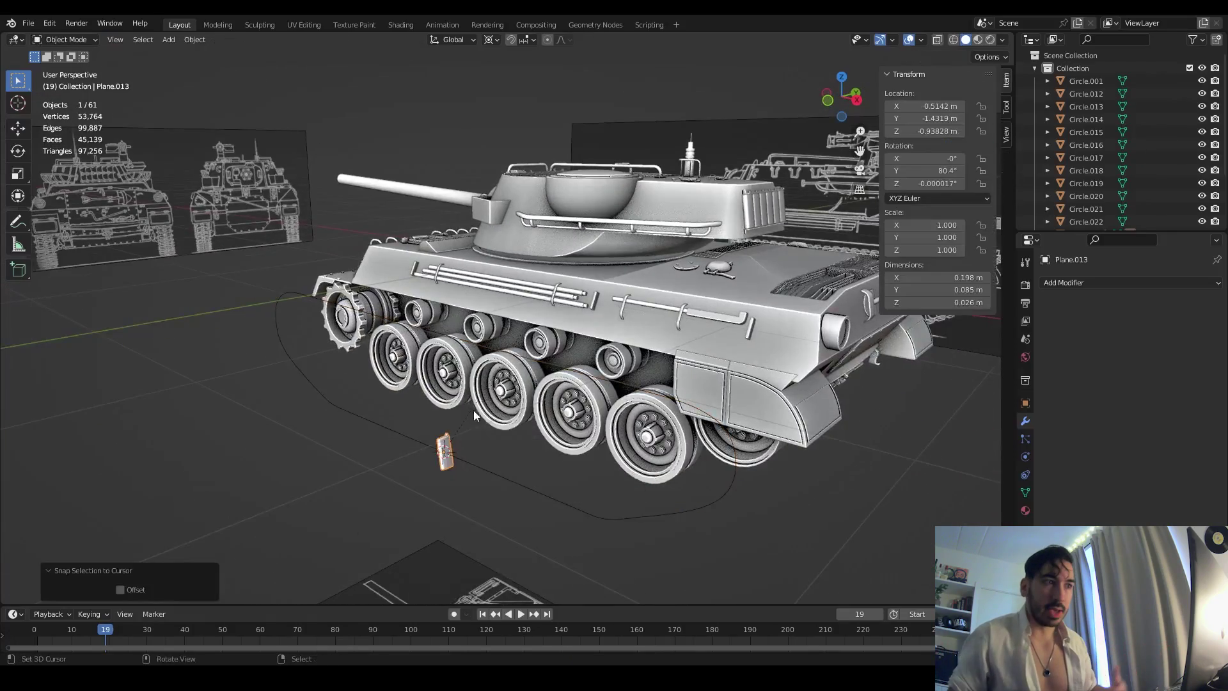
- Set the track link's Y rotation to 0°, rotate it 90° about Z, and flip it over about Y
{"action": "middle_click_drag", "start_coordinate": [473, 409], "coordinate": [640, 333]}
{"action": "scroll", "coordinate": [747, 282], "scroll_direction": "up", "scroll_amount": 3}
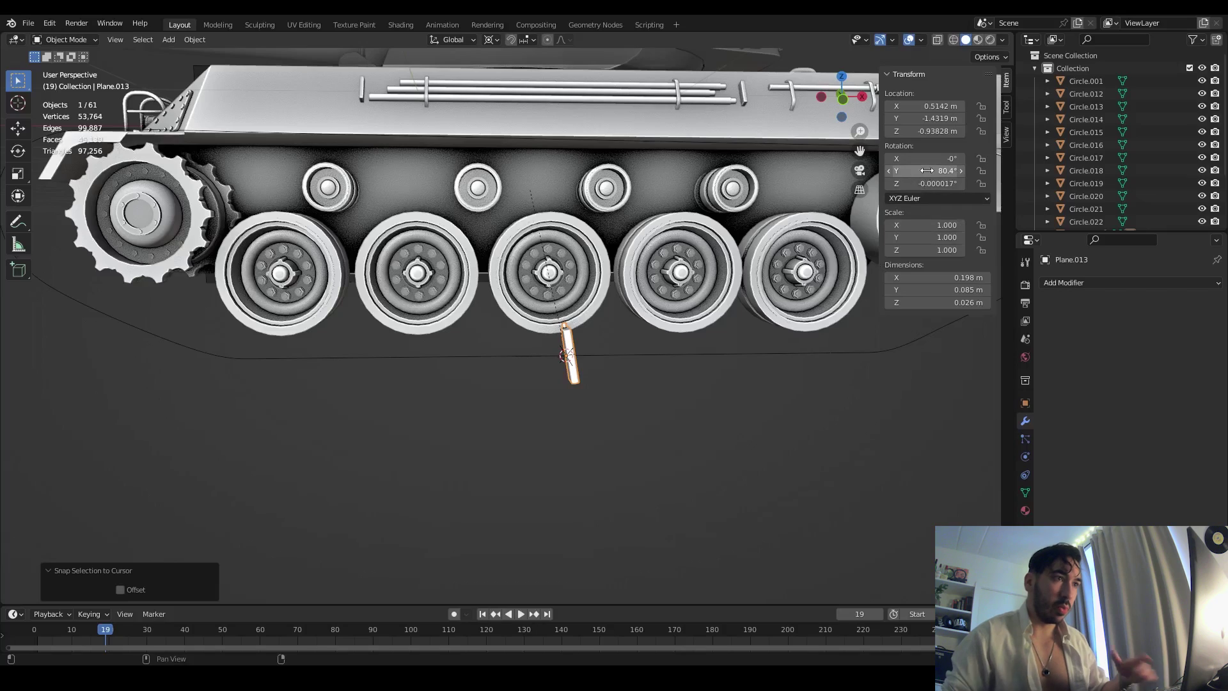
{"action": "key", "text": "KP_1"}
{"action": "key", "text": "shift+z"}
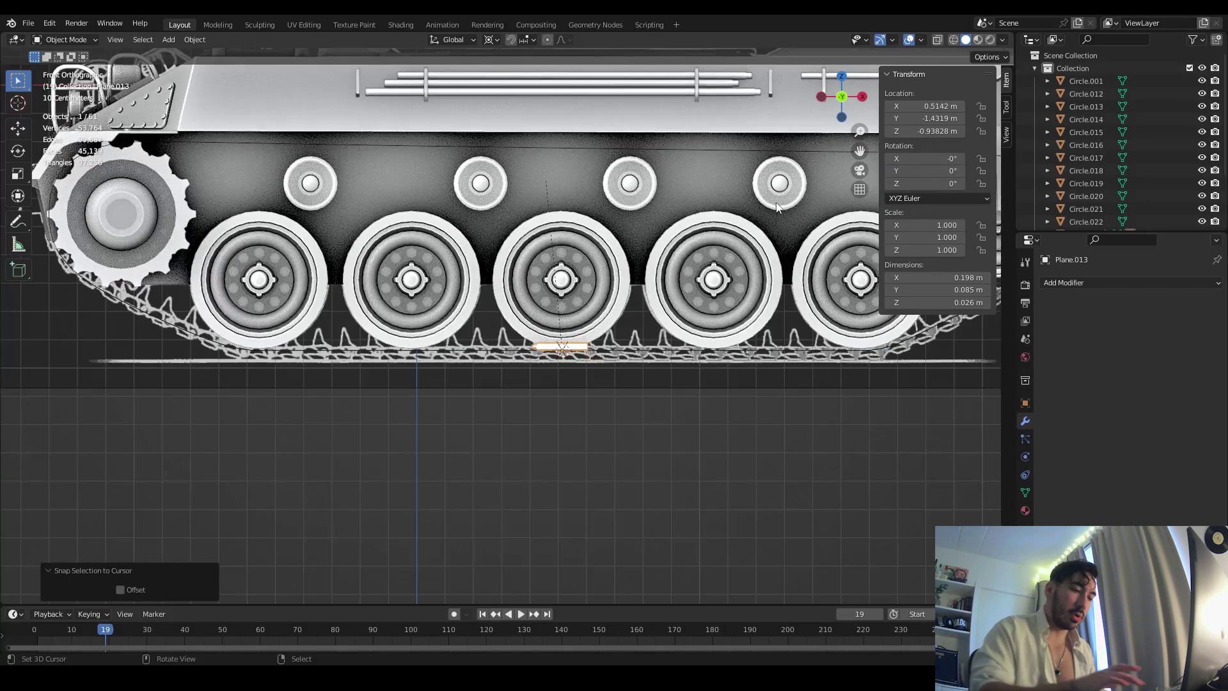
{"action": "scroll", "coordinate": [647, 336], "scroll_direction": "up", "scroll_amount": 3}
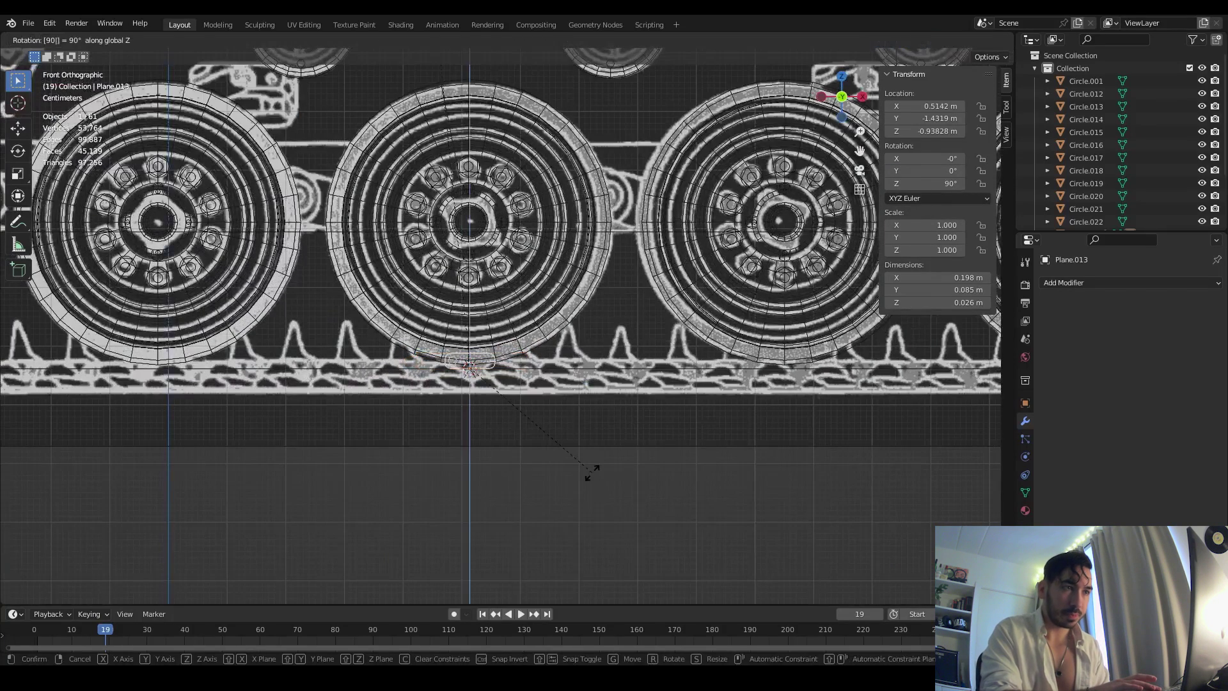
{"action": "key", "text": "Return"}
{"action": "key", "text": "r"}
{"action": "key", "text": "y"}
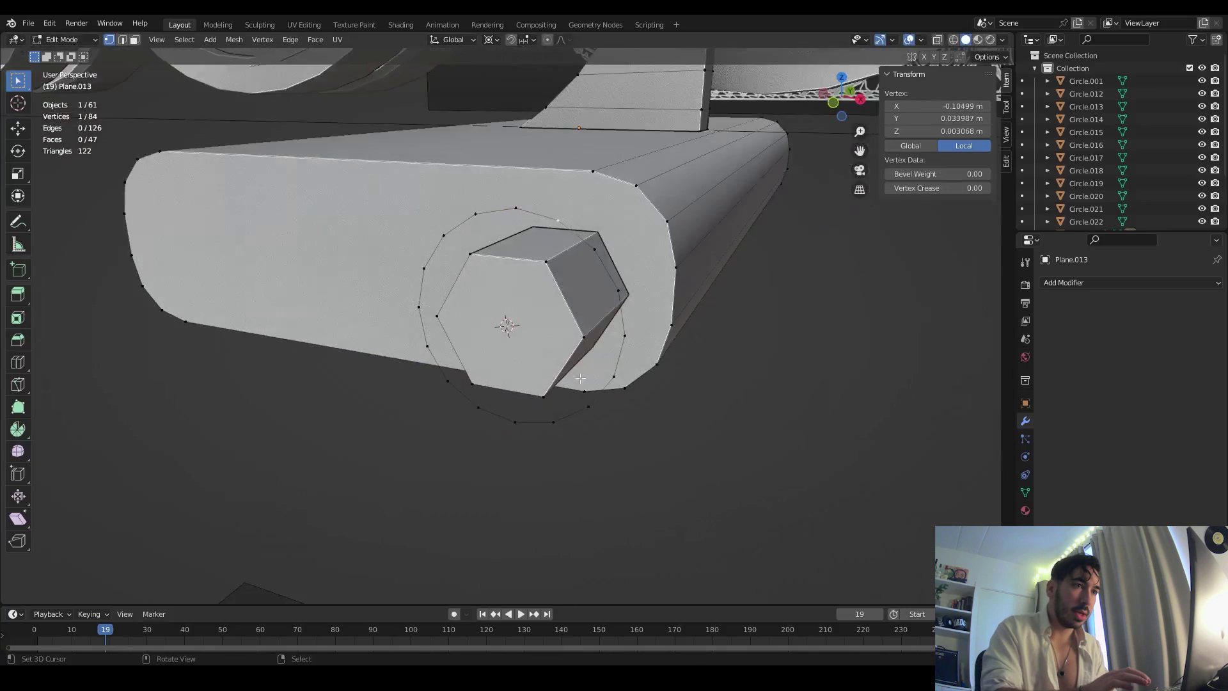
- Build a rounded end connector around the track link's hexagonal pin, merging overlapping vertices and recalculating the normals
{"action": "middle_click_drag", "start_coordinate": [486, 301], "coordinate": [512, 358]}
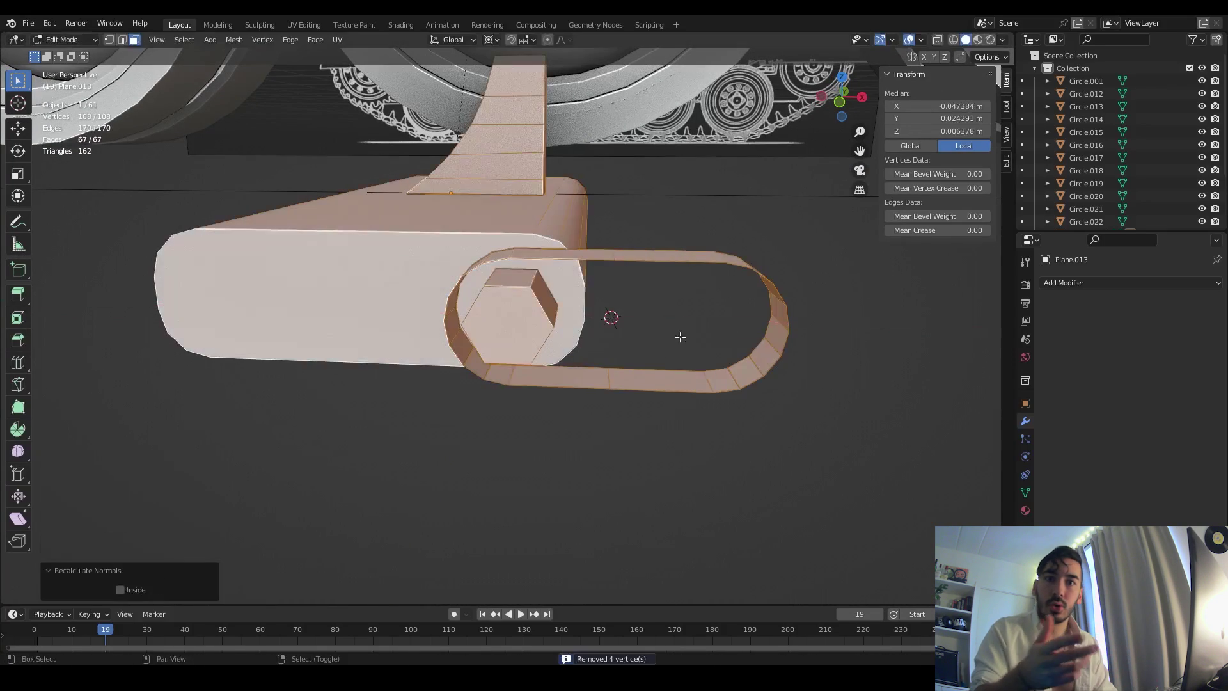
{"action": "key", "text": "x"}
{"action": "left_click", "coordinate": [565, 452]}
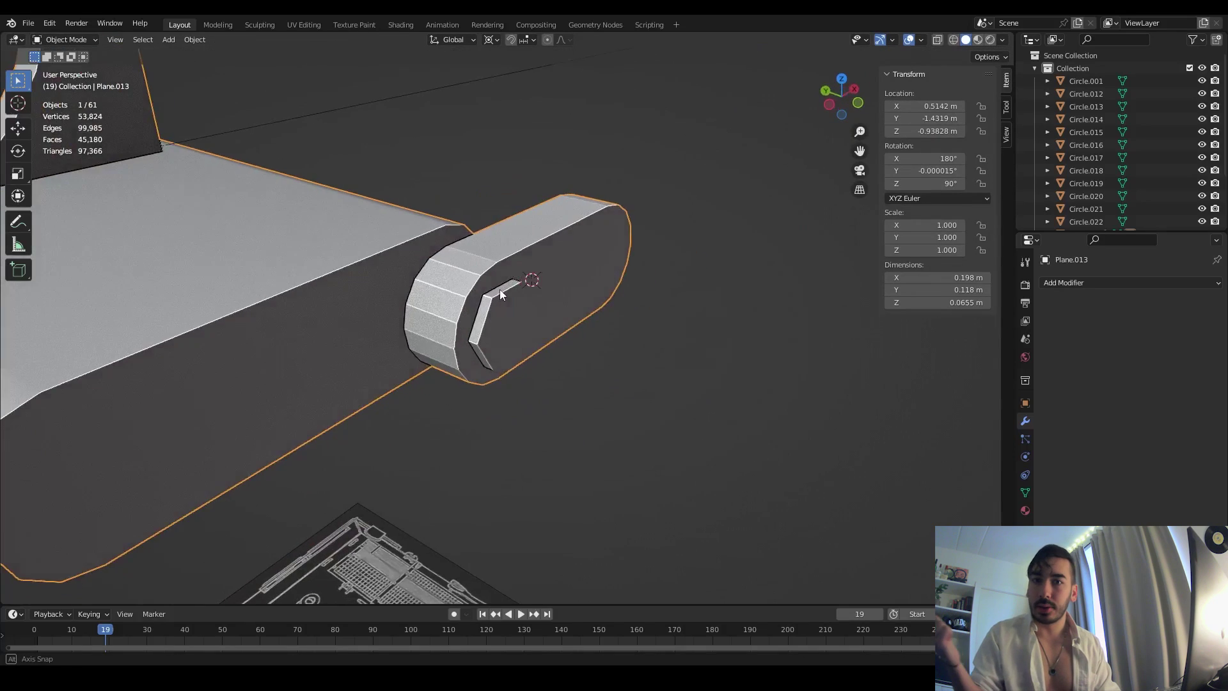
- Add an Array modifier to the track link with a relative offset of 0 along X and 0.7 along Y
{"action": "left_click", "coordinate": [1091, 282]}
{"action": "left_click", "coordinate": [961, 318]}
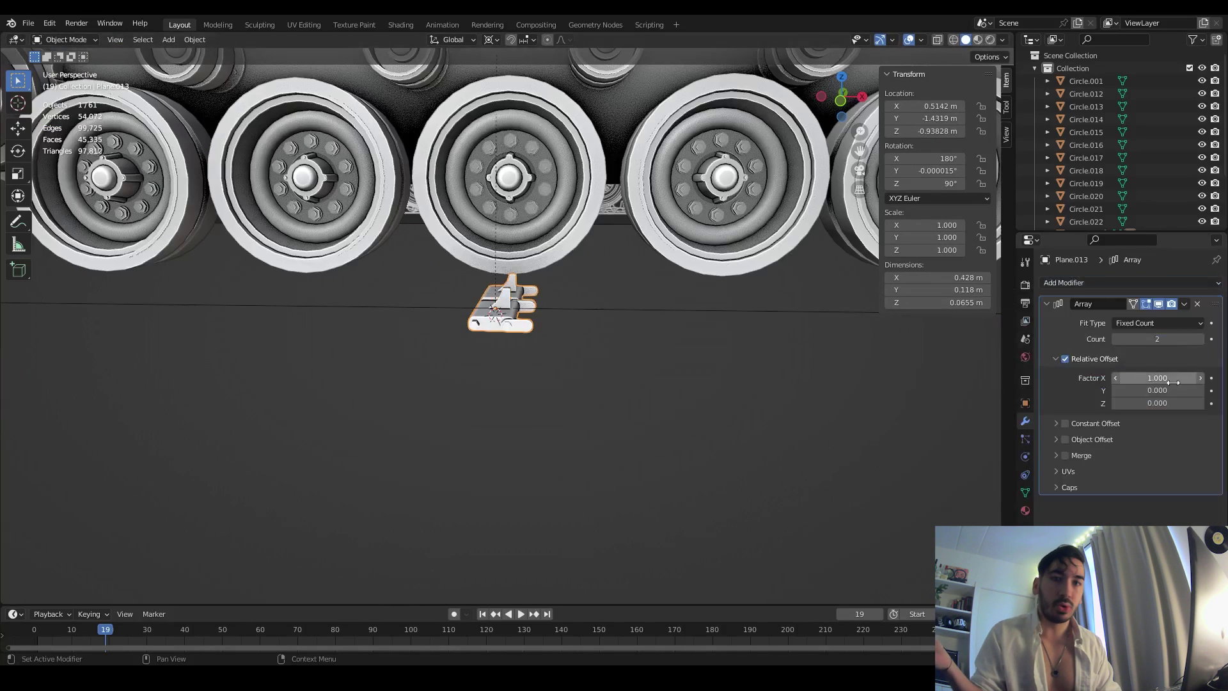
{"action": "scroll", "coordinate": [611, 438], "scroll_direction": "up", "scroll_amount": 3}
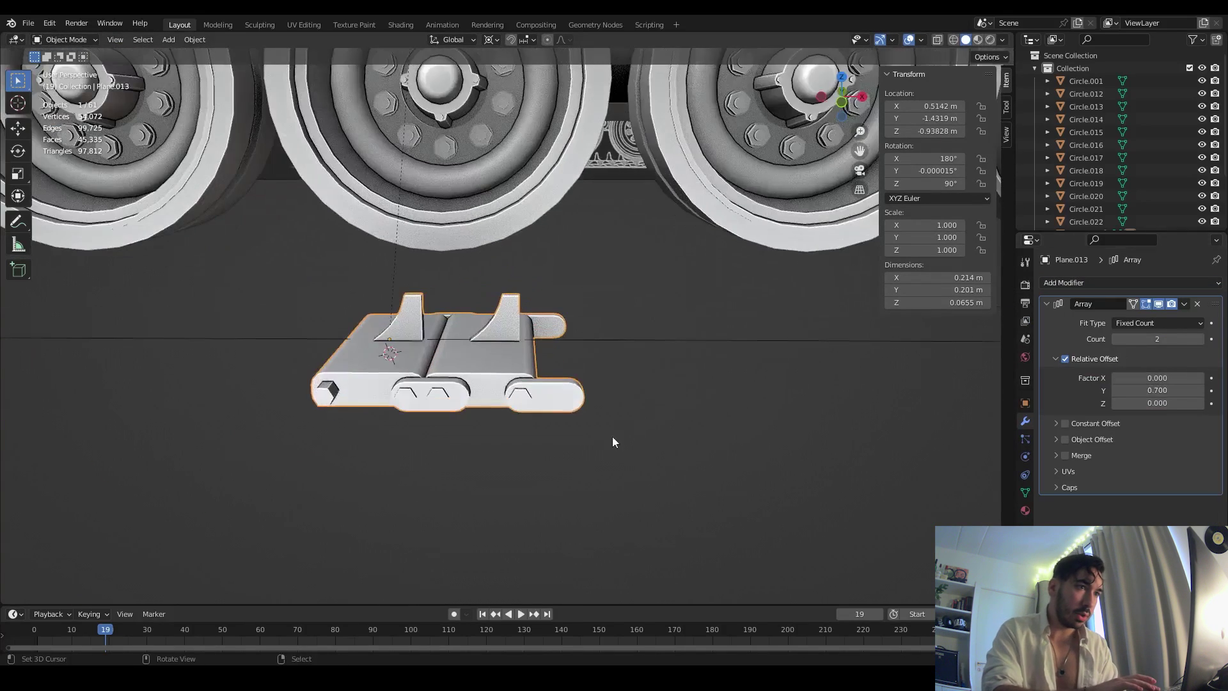
{"action": "left_click", "coordinate": [1158, 390]}
{"action": "type", "text": "0.7"}
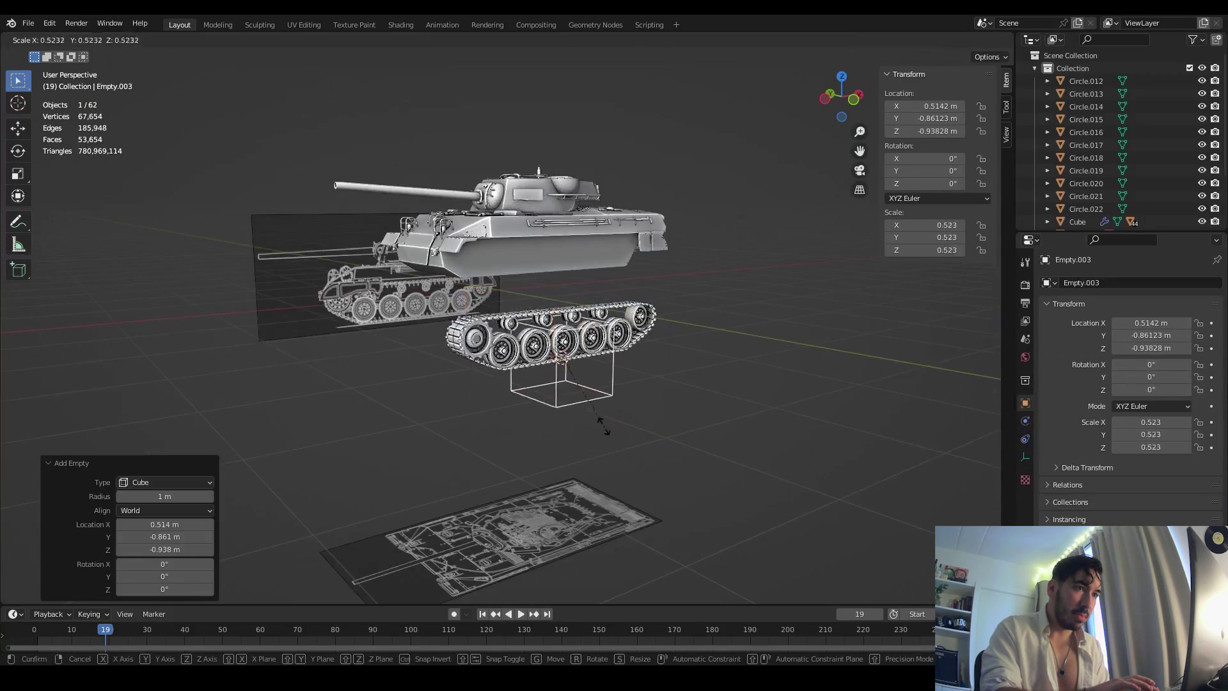
- Add a cube empty at the track's underside and scale it to about 0.319 overall and 0.220 along Y
{"action": "left_click", "coordinate": [597, 402]}
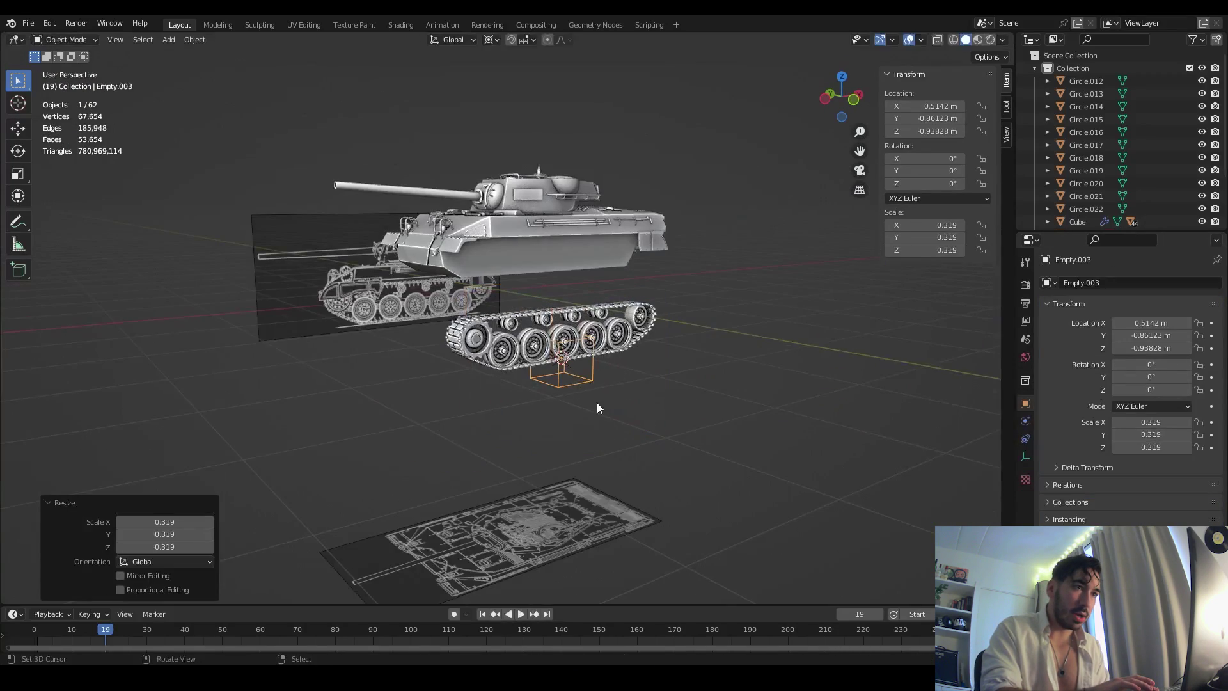
{"action": "middle_click_drag", "start_coordinate": [597, 402], "coordinate": [663, 393]}
{"action": "scroll", "coordinate": [689, 401], "scroll_direction": "up", "scroll_amount": 5}
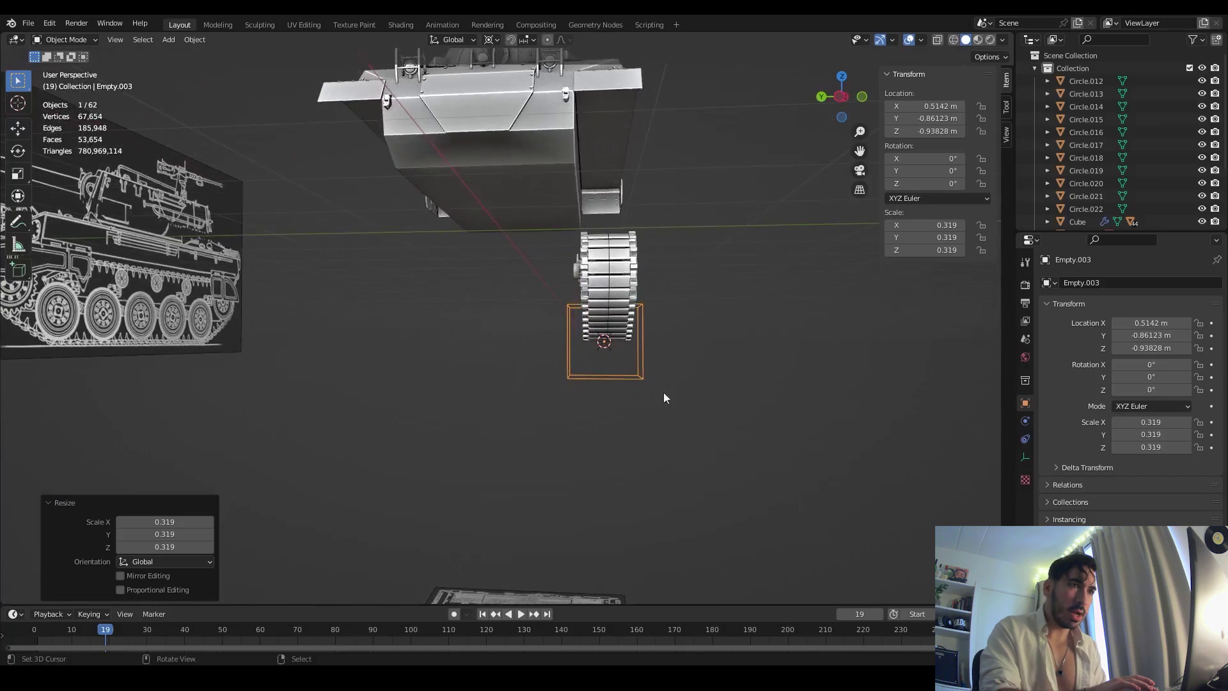
{"action": "left_click", "coordinate": [665, 398]}
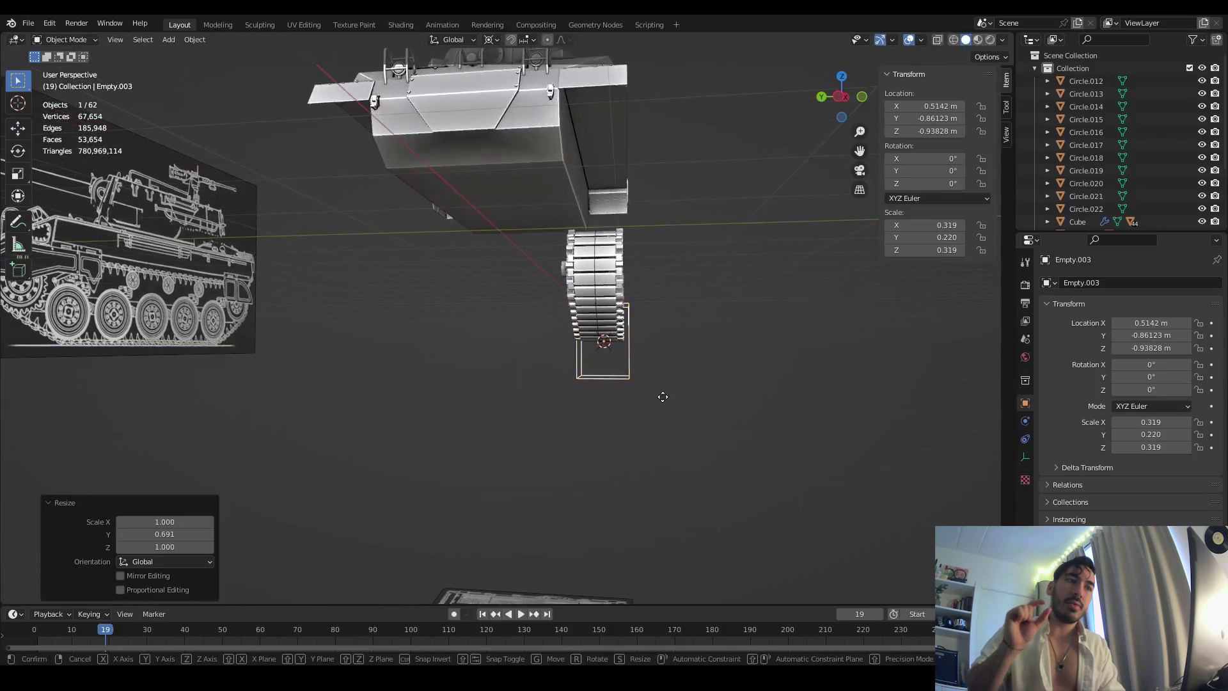
- Raise the cube empty about 0.356 m along Z so it is centred on the running gear
{"action": "key", "text": "g"}
{"action": "key", "text": "z"}
{"action": "left_click", "coordinate": [654, 366]}
{"action": "middle_click_drag", "start_coordinate": [654, 366], "coordinate": [544, 413]}
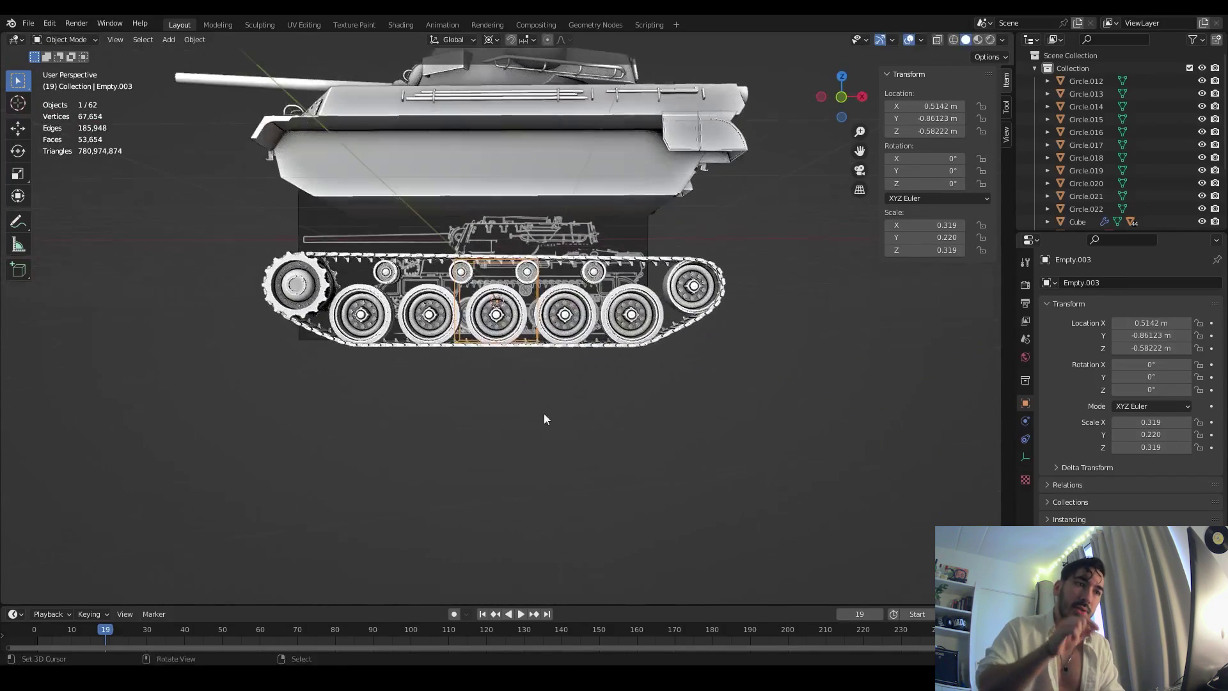
- Stretch the cube empty to a scale of about 0.382 along Z and 1.845 along X, and save the file
{"action": "left_click", "coordinate": [559, 432]}
{"action": "key", "text": "s"}
{"action": "key", "text": "x"}
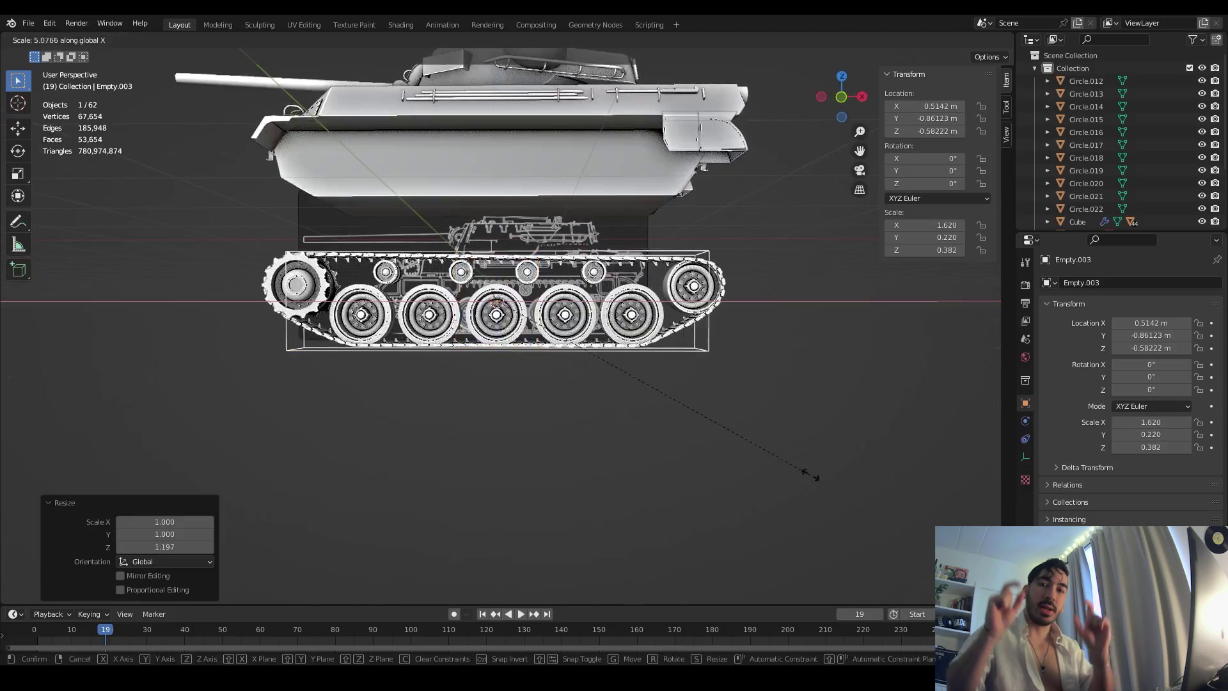
{"action": "left_click", "coordinate": [854, 489]}
{"action": "middle_click_drag", "start_coordinate": [854, 488], "coordinate": [548, 259]}
{"action": "key", "text": "ctrl+s"}
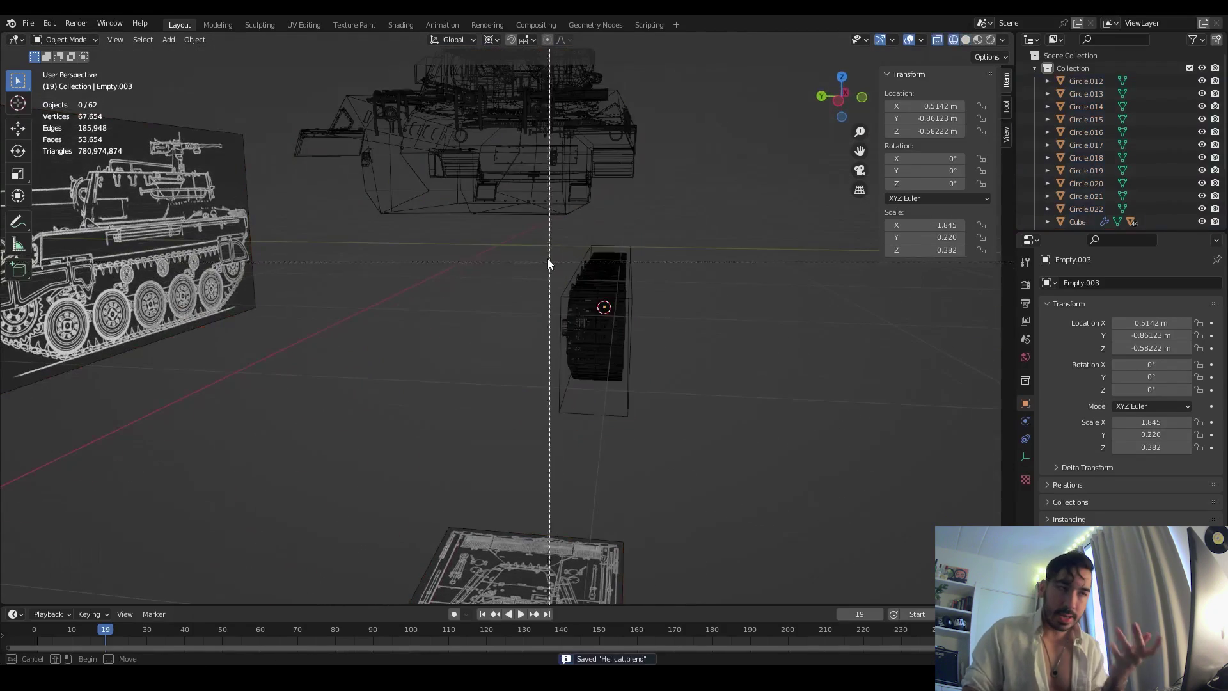
- Select all the track and wheel objects and parent them to the cube empty with Object (Keep Transform)
{"action": "left_click_drag", "start_coordinate": [534, 242], "coordinate": [733, 409]}
{"action": "middle_click_drag", "start_coordinate": [733, 409], "coordinate": [663, 316]}
{"action": "key", "text": "shift+z"}
{"action": "key", "text": "ctrl+p"}
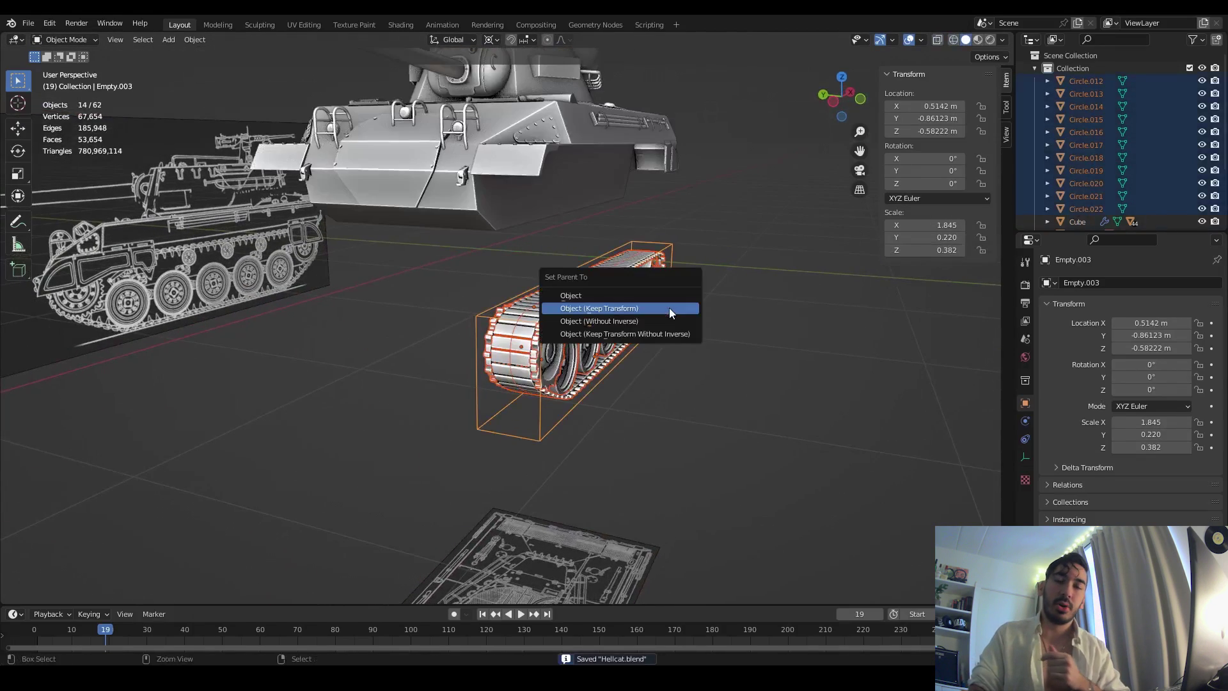
{"action": "left_click", "coordinate": [670, 308]}
- Raise the running gear 1 m along Z into the hull and parent its empty to the hull
{"action": "left_click", "coordinate": [507, 463]}
{"action": "left_click", "coordinate": [504, 440]}
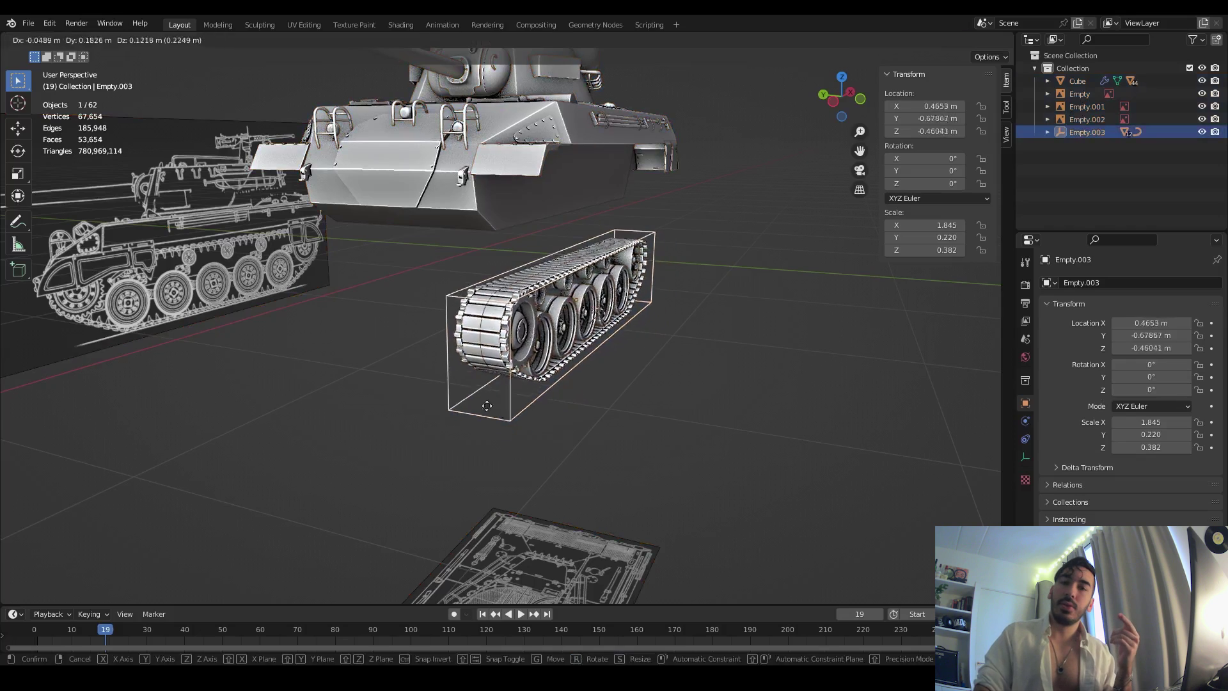
{"action": "left_click", "coordinate": [521, 231]}
{"action": "left_click", "coordinate": [453, 220], "text": "shift"}
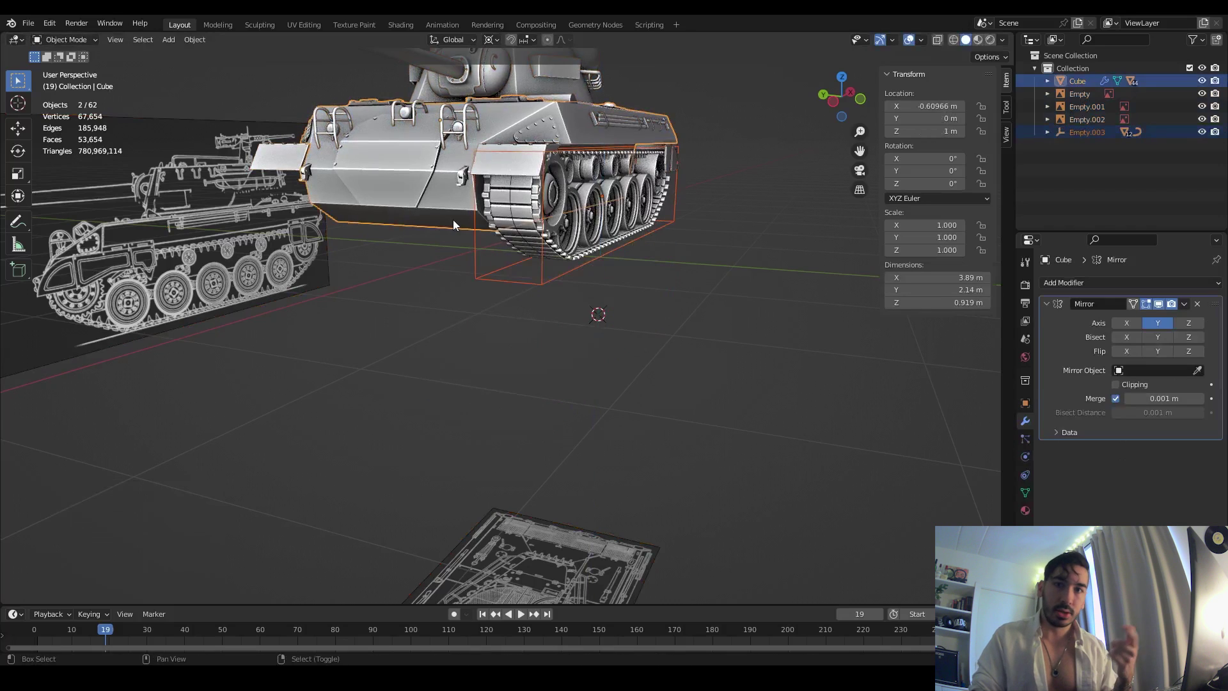
{"action": "key", "text": "ctrl+p"}
{"action": "left_click", "coordinate": [453, 220]}
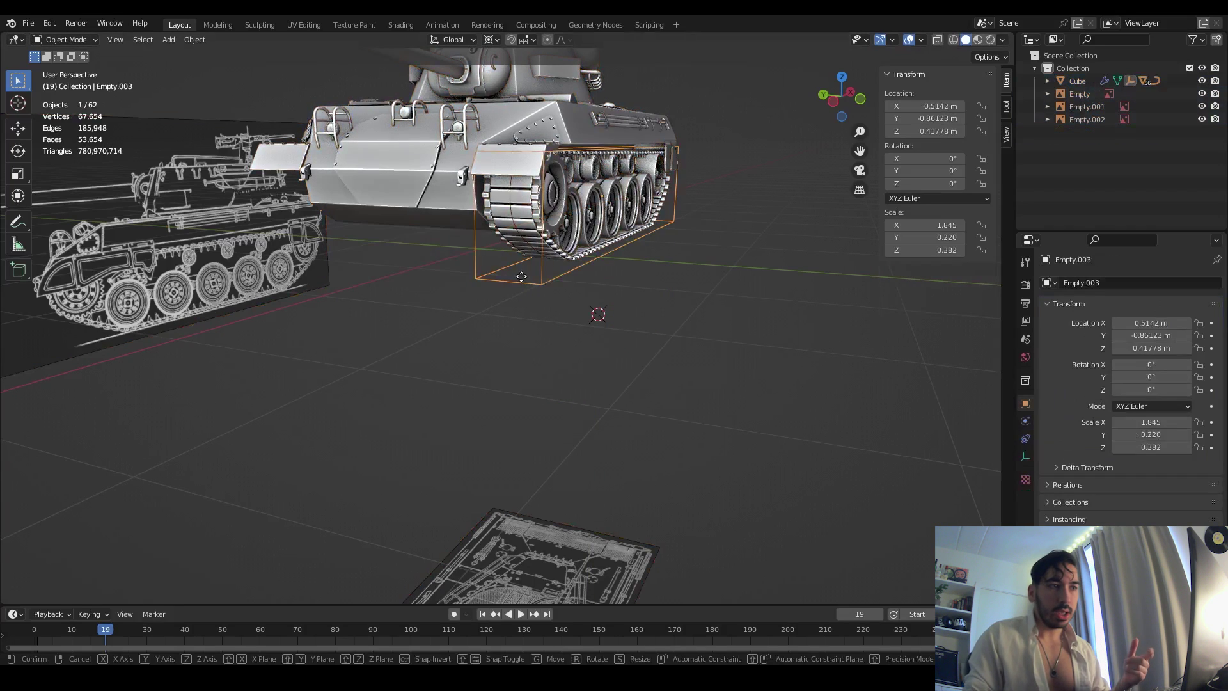
- Duplicate all running gear geometry in Edit Mode, mirror it across the hull's centreline, and recalculate the normals
{"action": "middle_click_drag", "start_coordinate": [438, 185], "coordinate": [526, 283]}
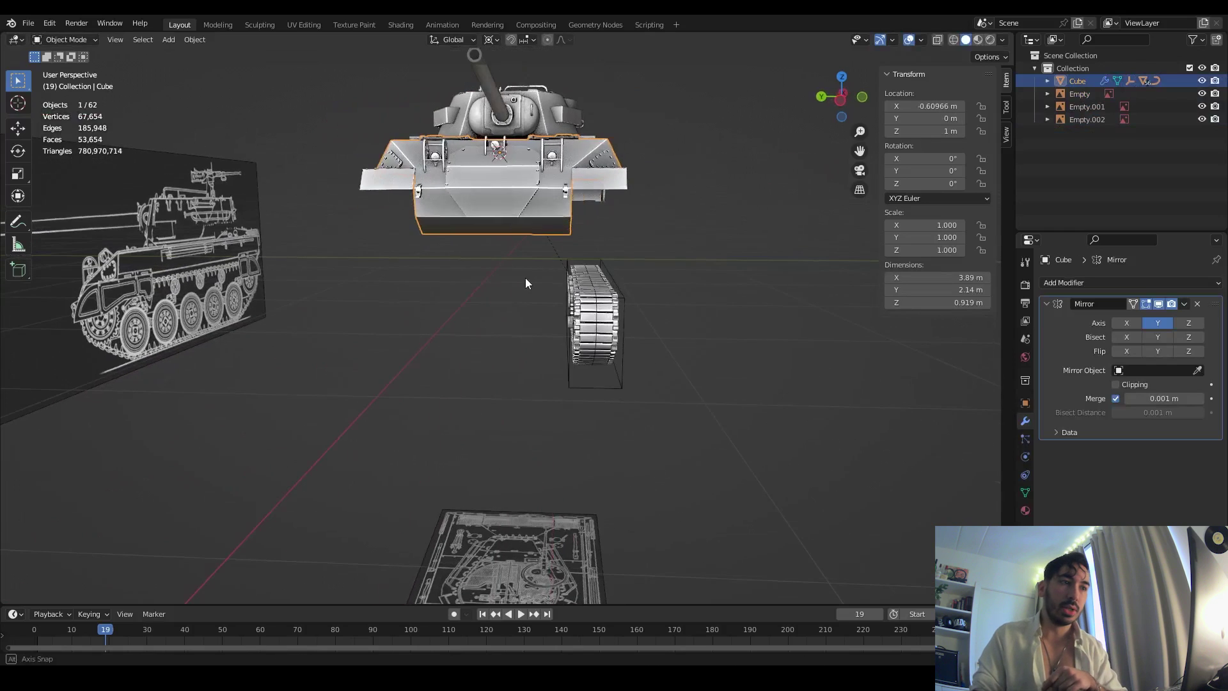
{"action": "left_click", "coordinate": [573, 274]}
{"action": "key", "text": "shift+z"}
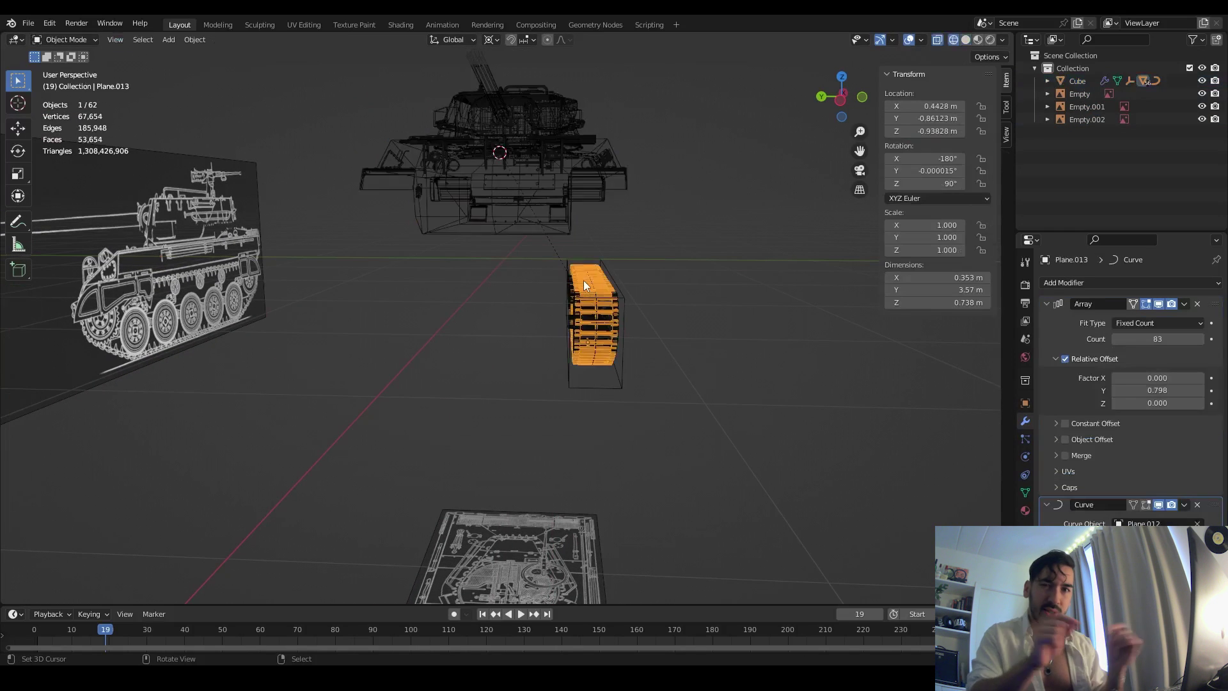
{"action": "key", "text": "Tab"}
{"action": "left_click_drag", "start_coordinate": [547, 263], "coordinate": [674, 398]}
{"action": "middle_click_drag", "start_coordinate": [673, 397], "coordinate": [627, 371]}
{"action": "middle_click_drag", "start_coordinate": [606, 204], "coordinate": [634, 220]}
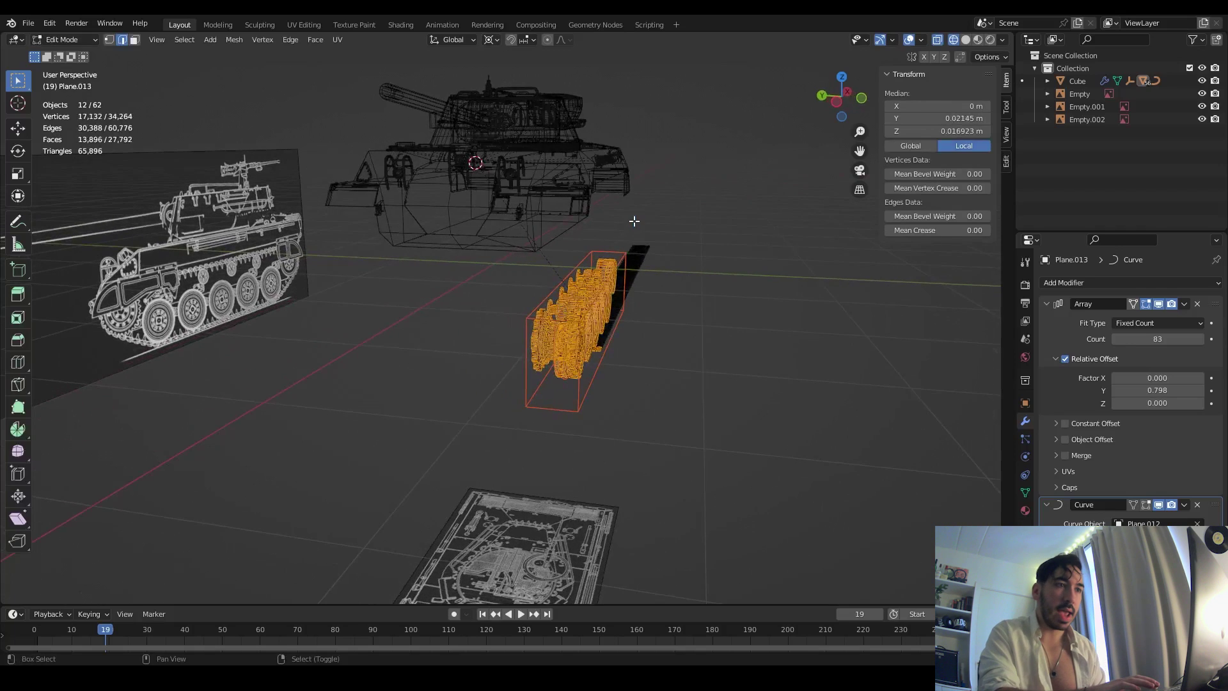
{"action": "key", "text": "shift+d"}
{"action": "key", "text": "s"}
{"action": "key", "text": "Return"}
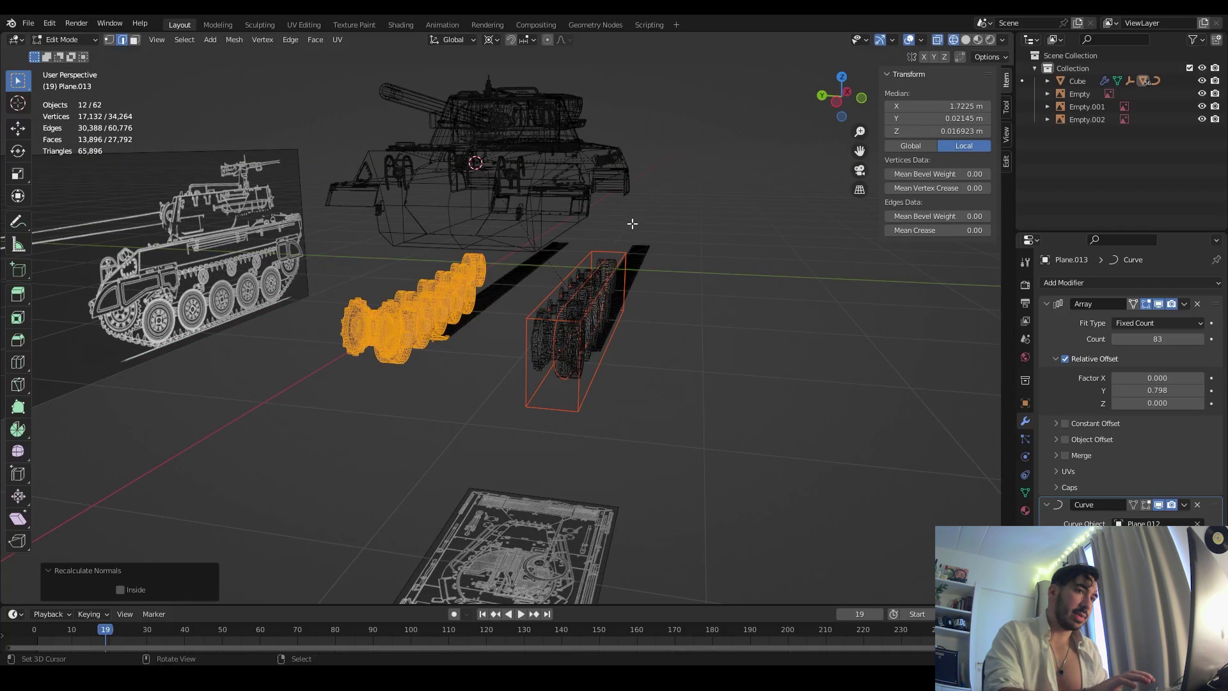
- Return to Object Mode with solid shading, save the file, and deselect everything
{"action": "key", "text": "Tab"}
{"action": "key", "text": "shift+z"}
{"action": "middle_click_drag", "start_coordinate": [589, 302], "coordinate": [592, 307]}
{"action": "key", "text": "ctrl+s"}
{"action": "key", "text": "alt+a"}
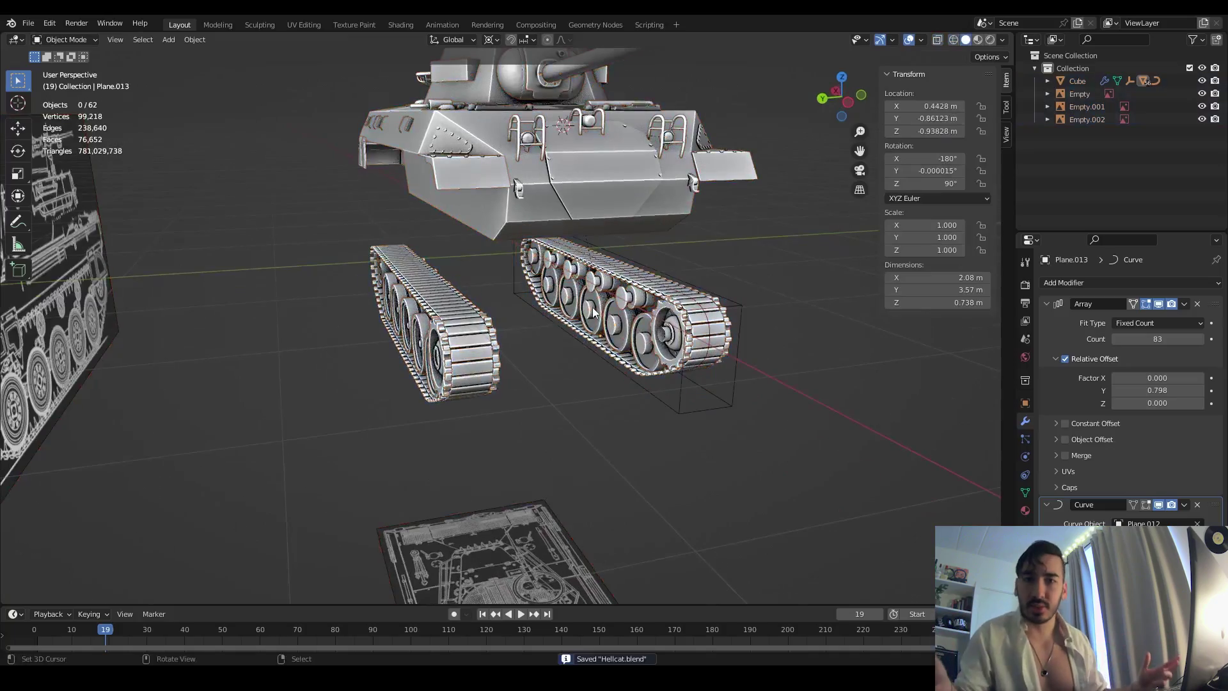
- Move the running gear's cube empty up 1 m along Z so both tracks sit under the hull
{"action": "left_click", "coordinate": [689, 397]}
{"action": "middle_click_drag", "start_coordinate": [689, 397], "coordinate": [635, 259]}
{"action": "key", "text": "g"}
{"action": "key", "text": "z"}
{"action": "key", "text": "1"}
{"action": "key", "text": "Return"}
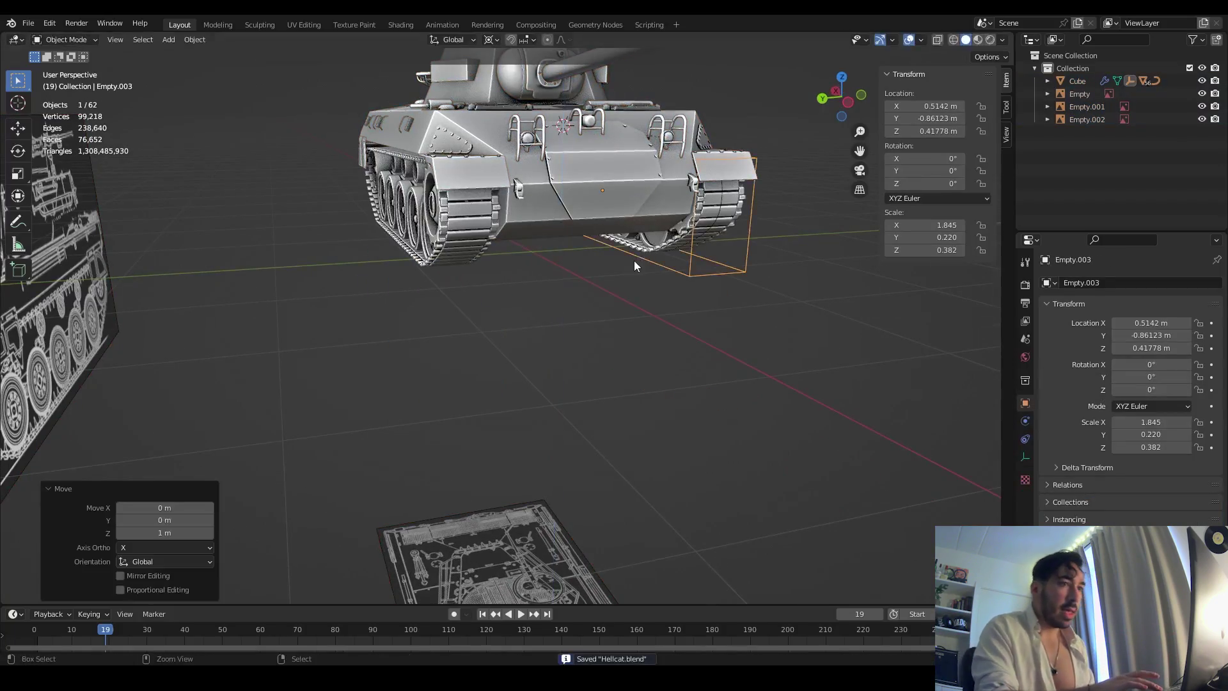